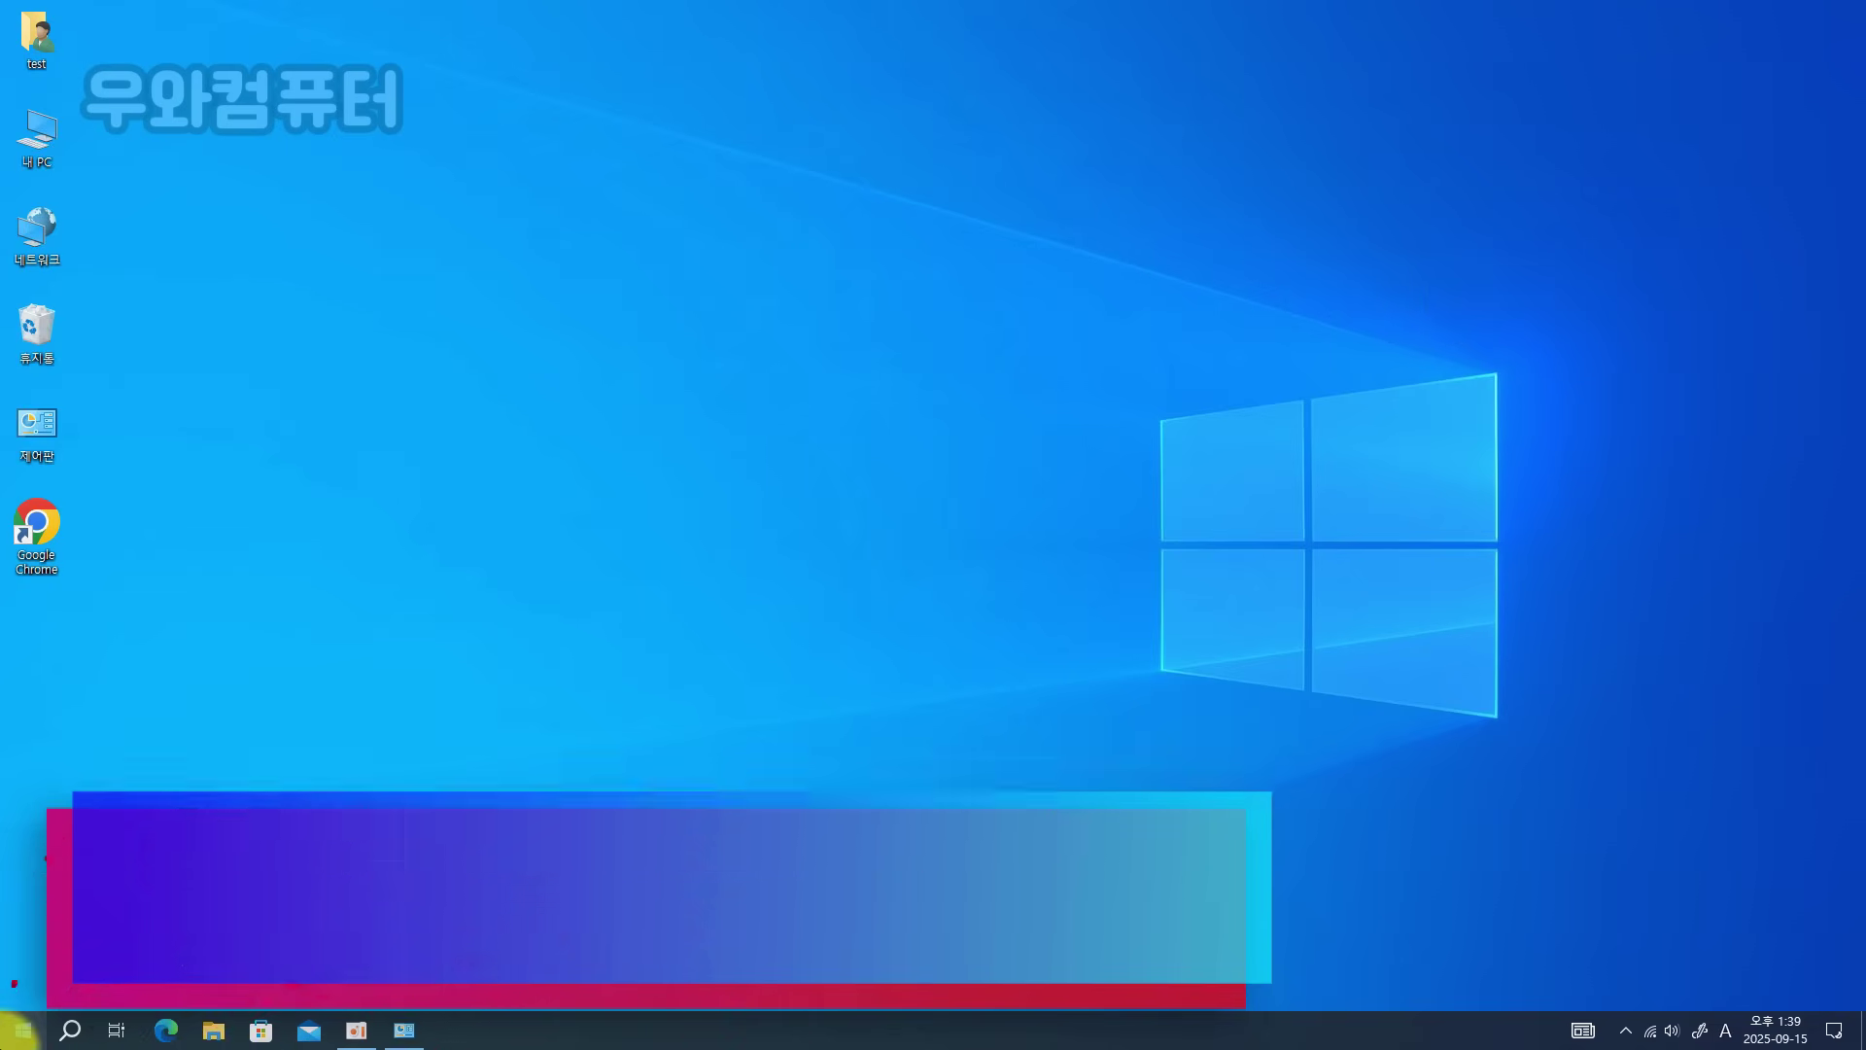
Run winver to confirm Windows 10 version 22H2, build 19045.3570, and centre its dialog.
right_click(21, 1032)
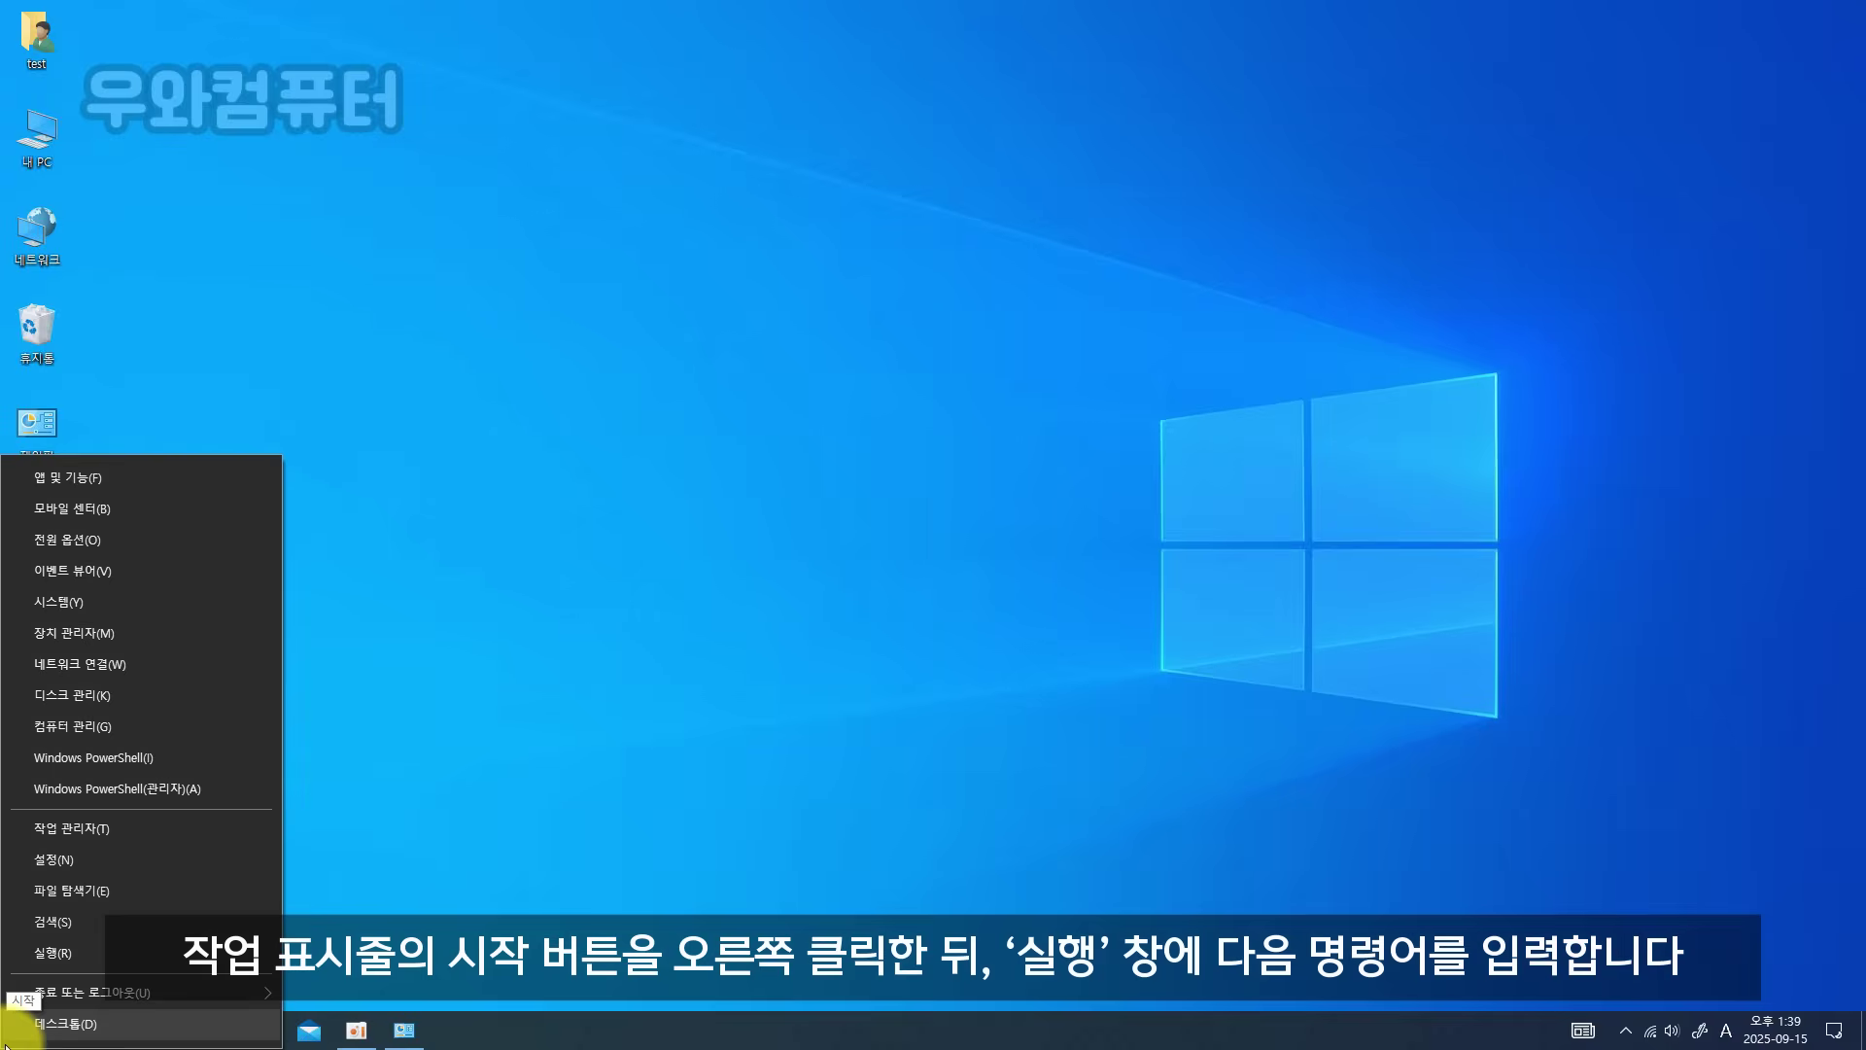
click(155, 956)
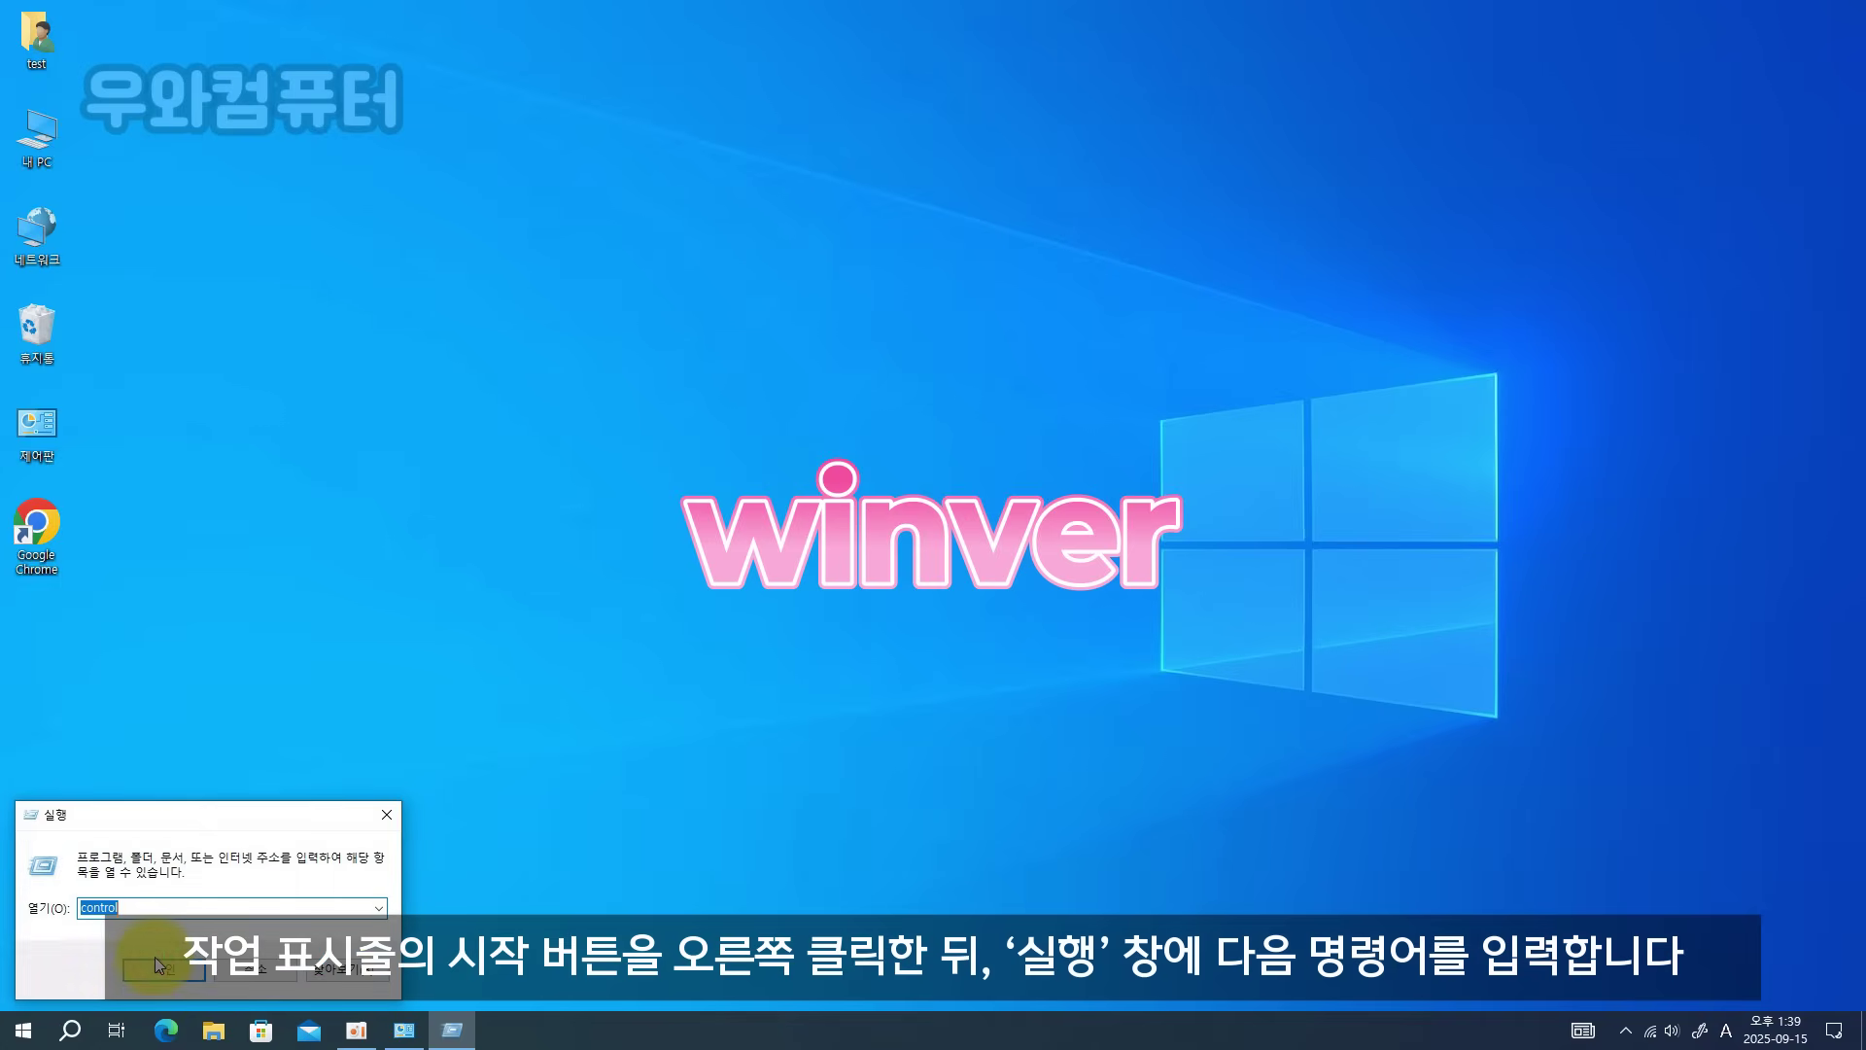
text(winv)
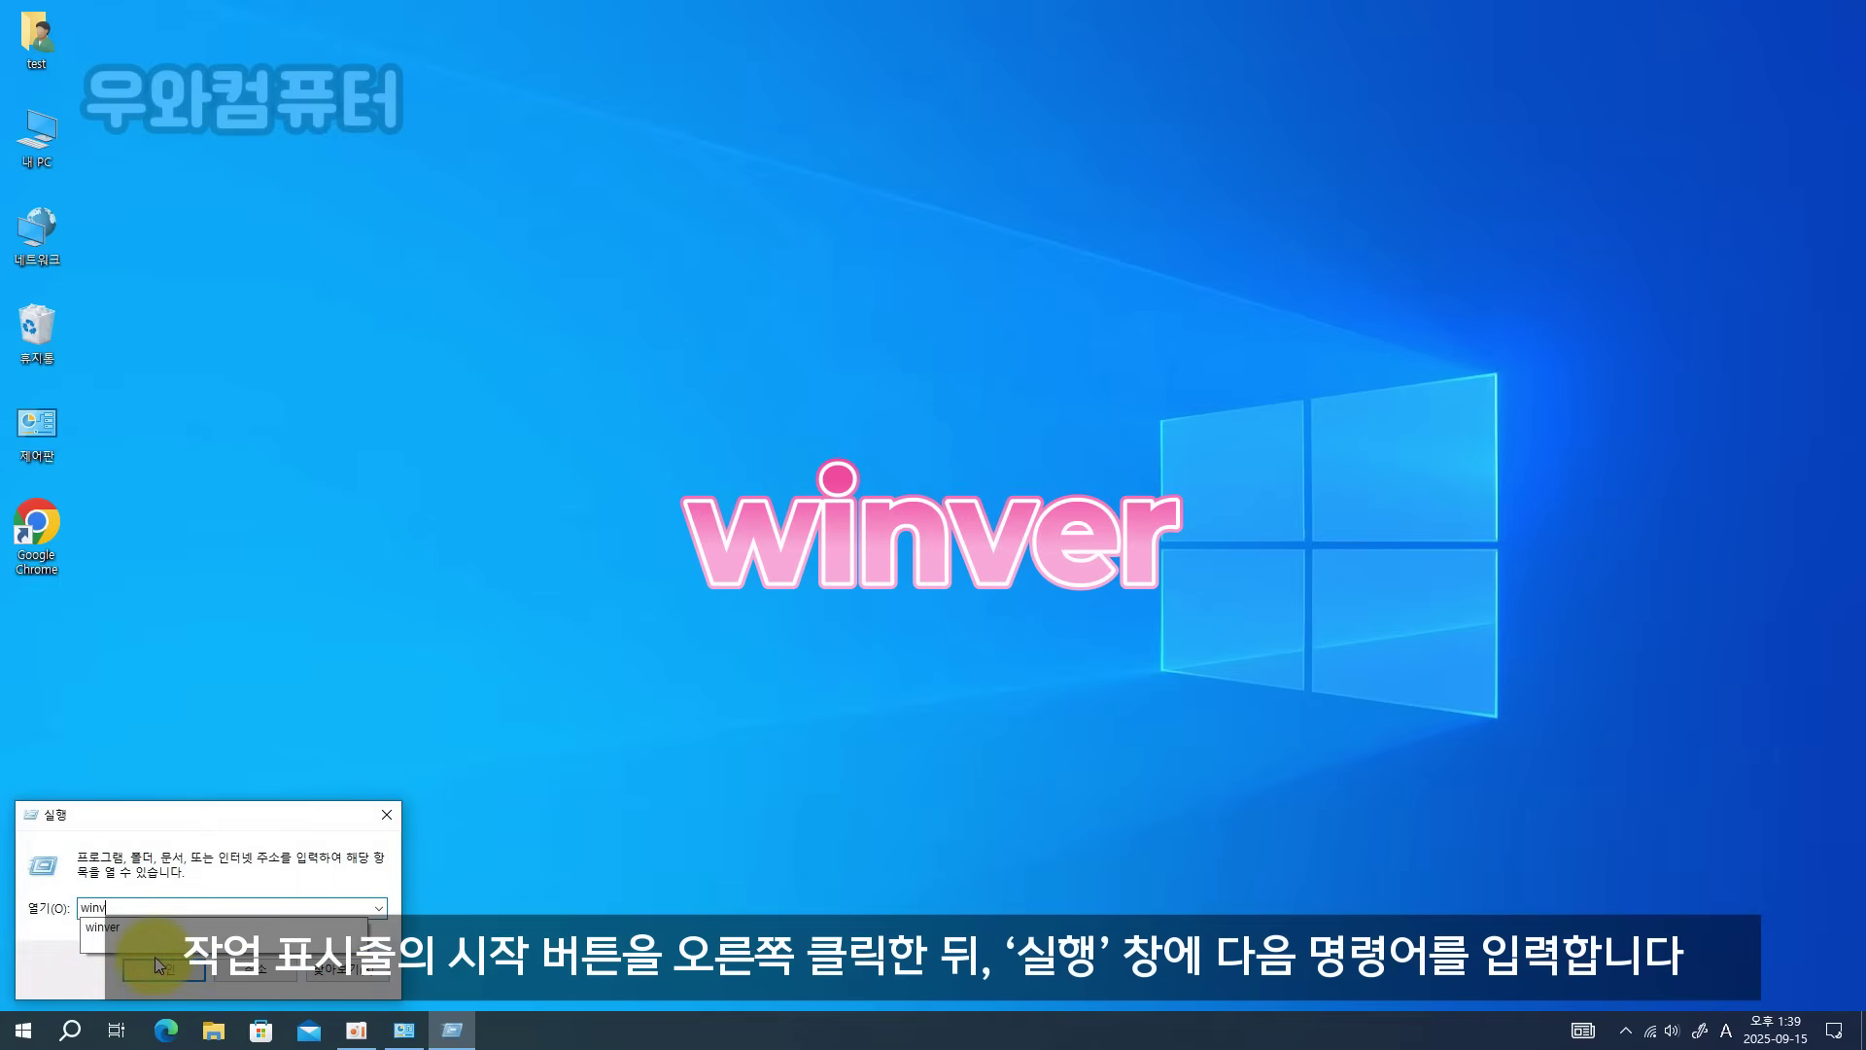
text(er)
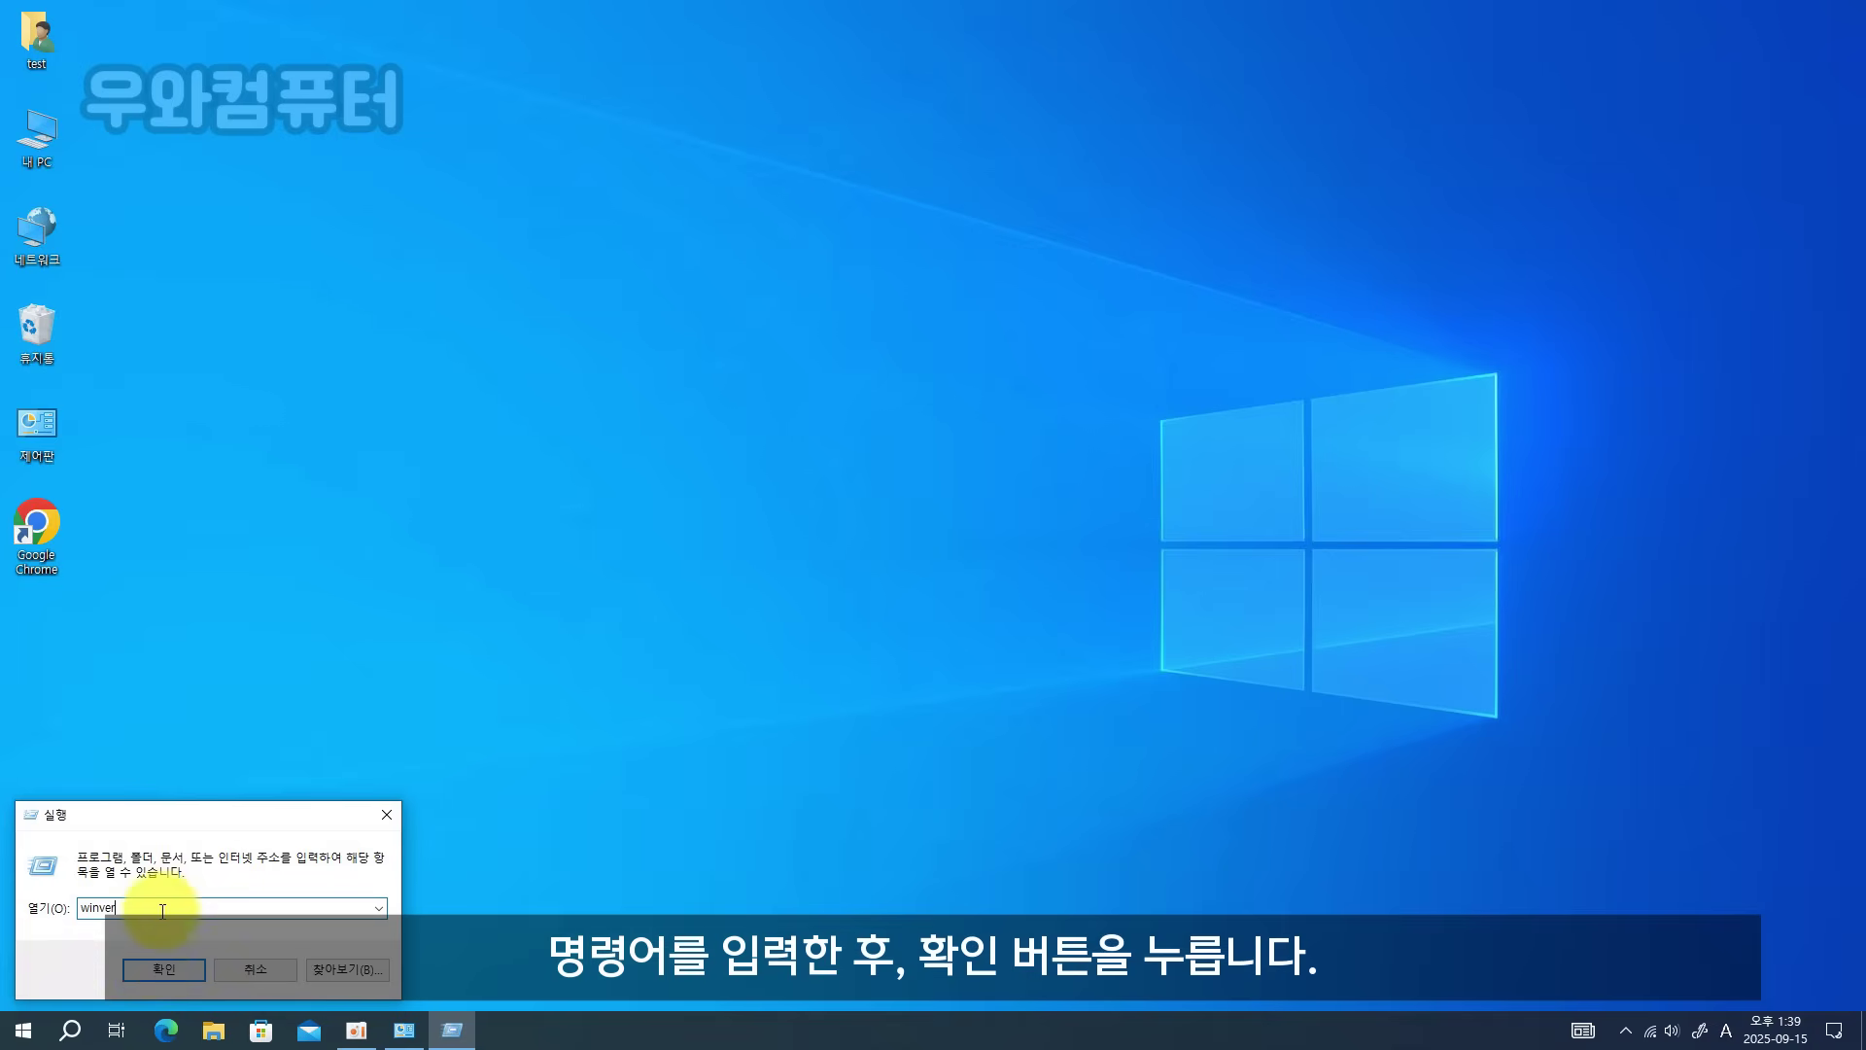
click(163, 969)
drag(301, 48, 953, 199)
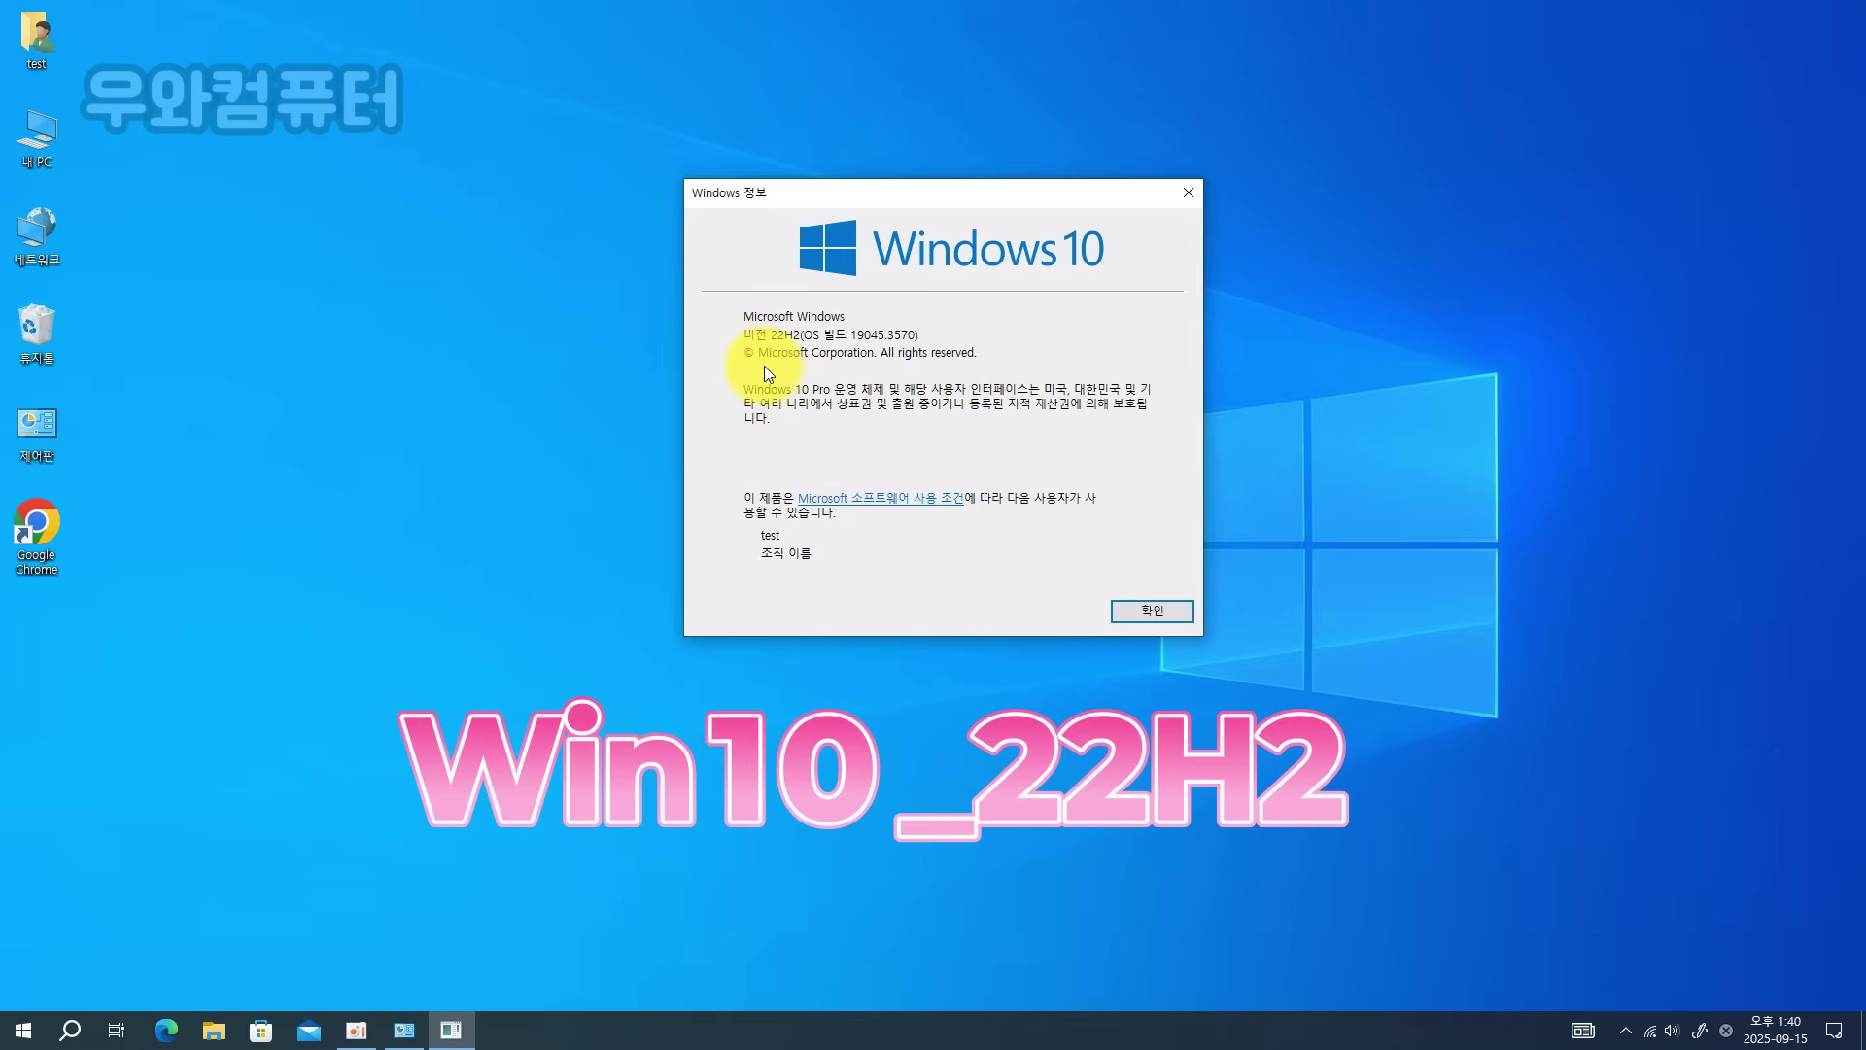
Close the About Windows dialog and launch Settings from the Start menu.
click(1186, 191)
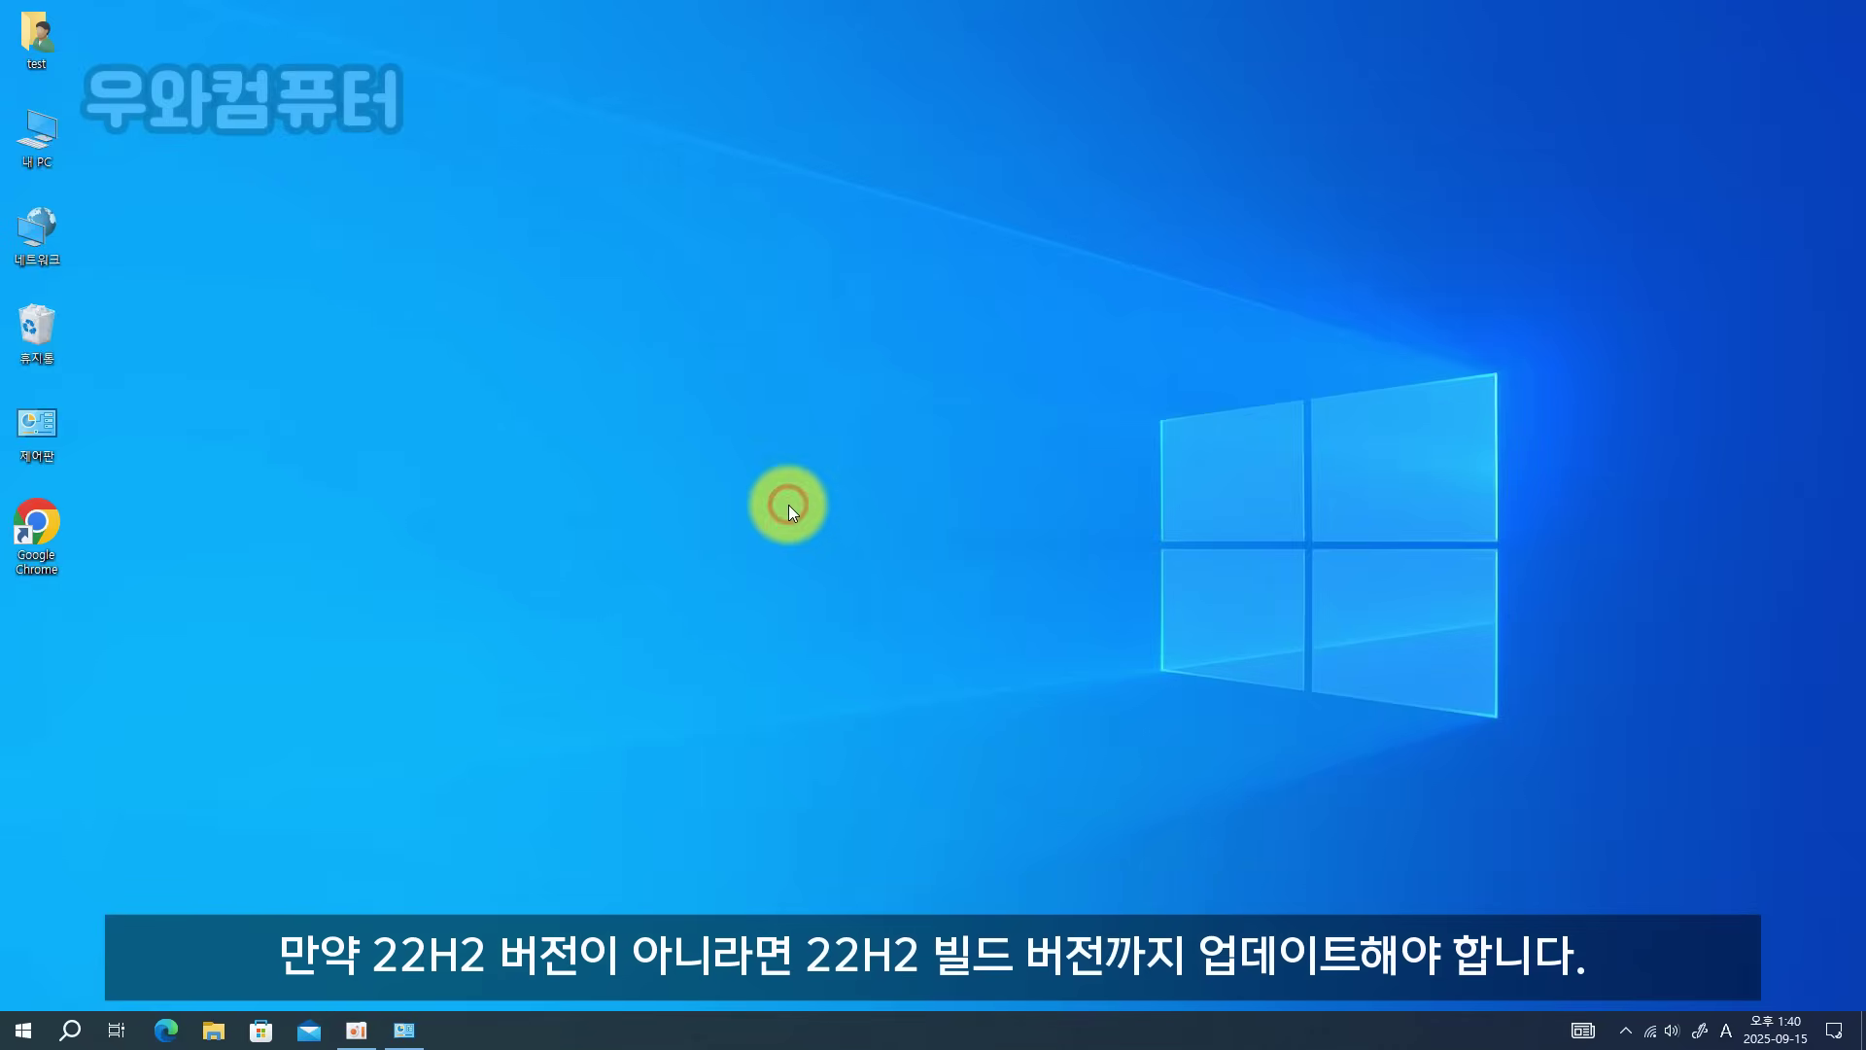
click(23, 1030)
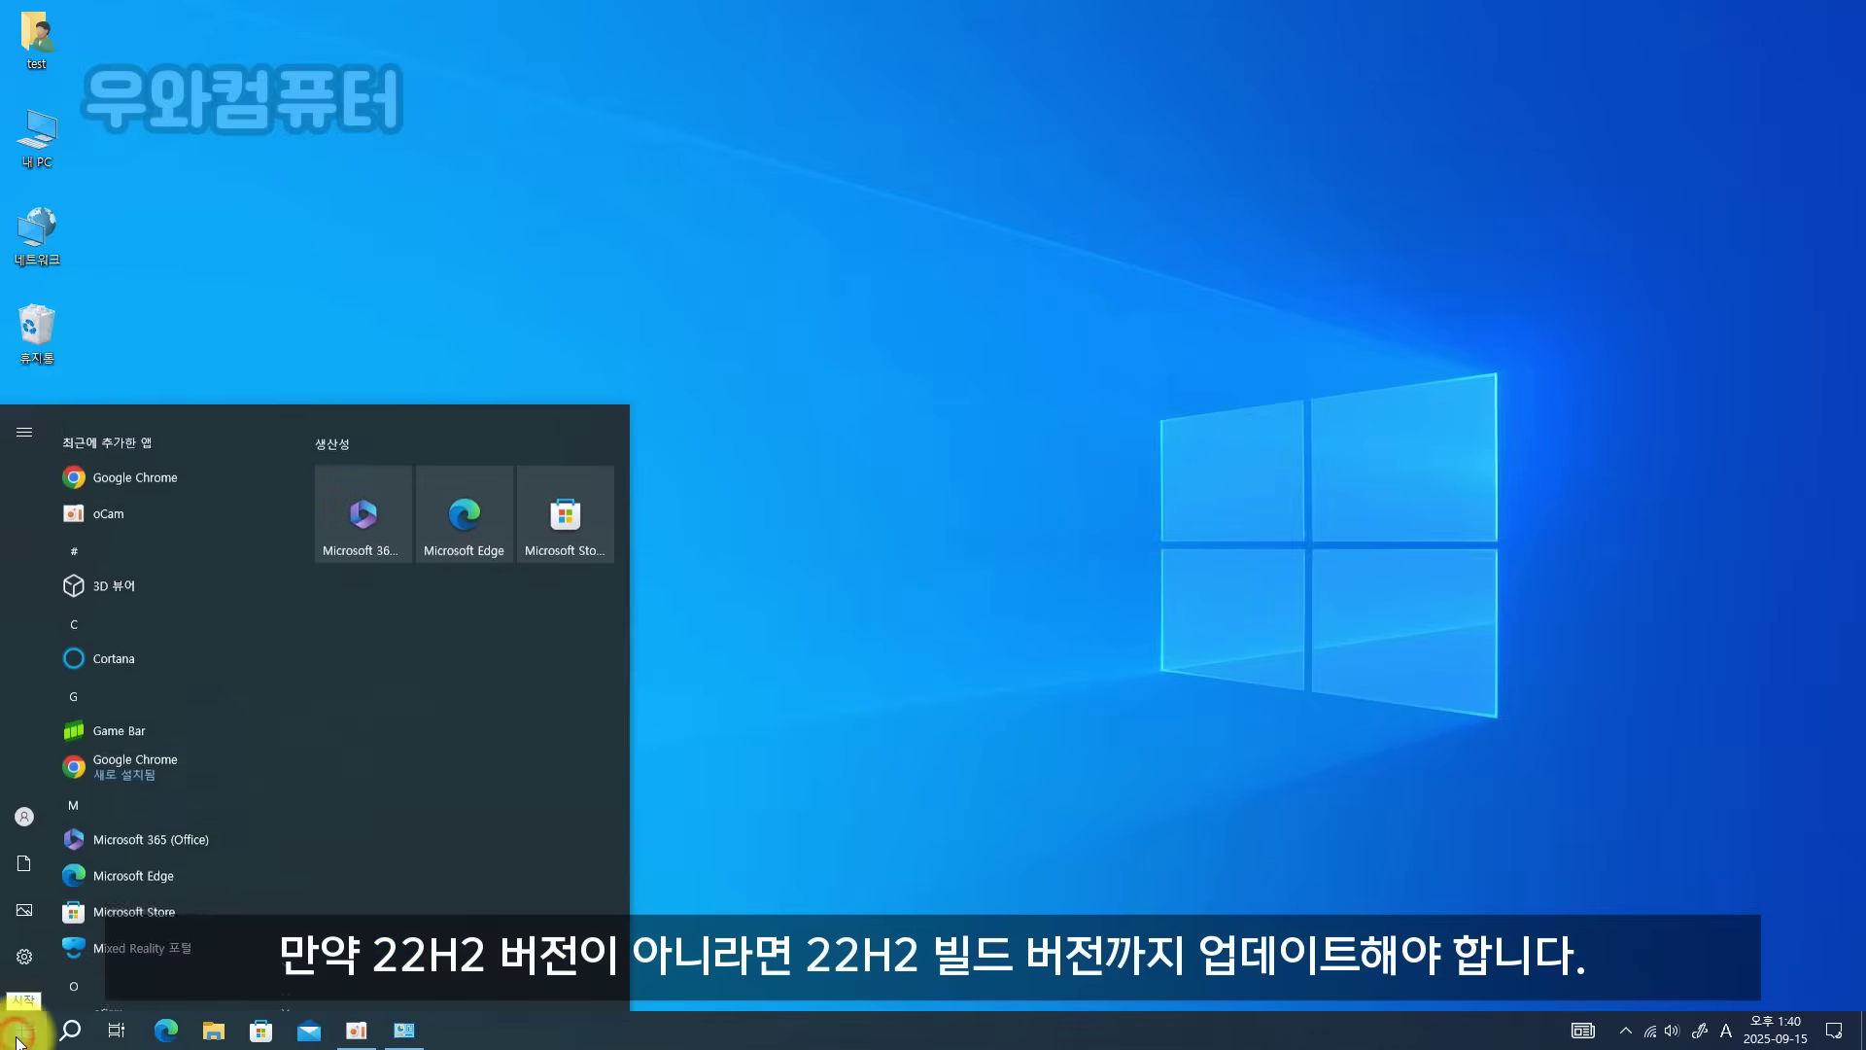
mouse_move(35, 955)
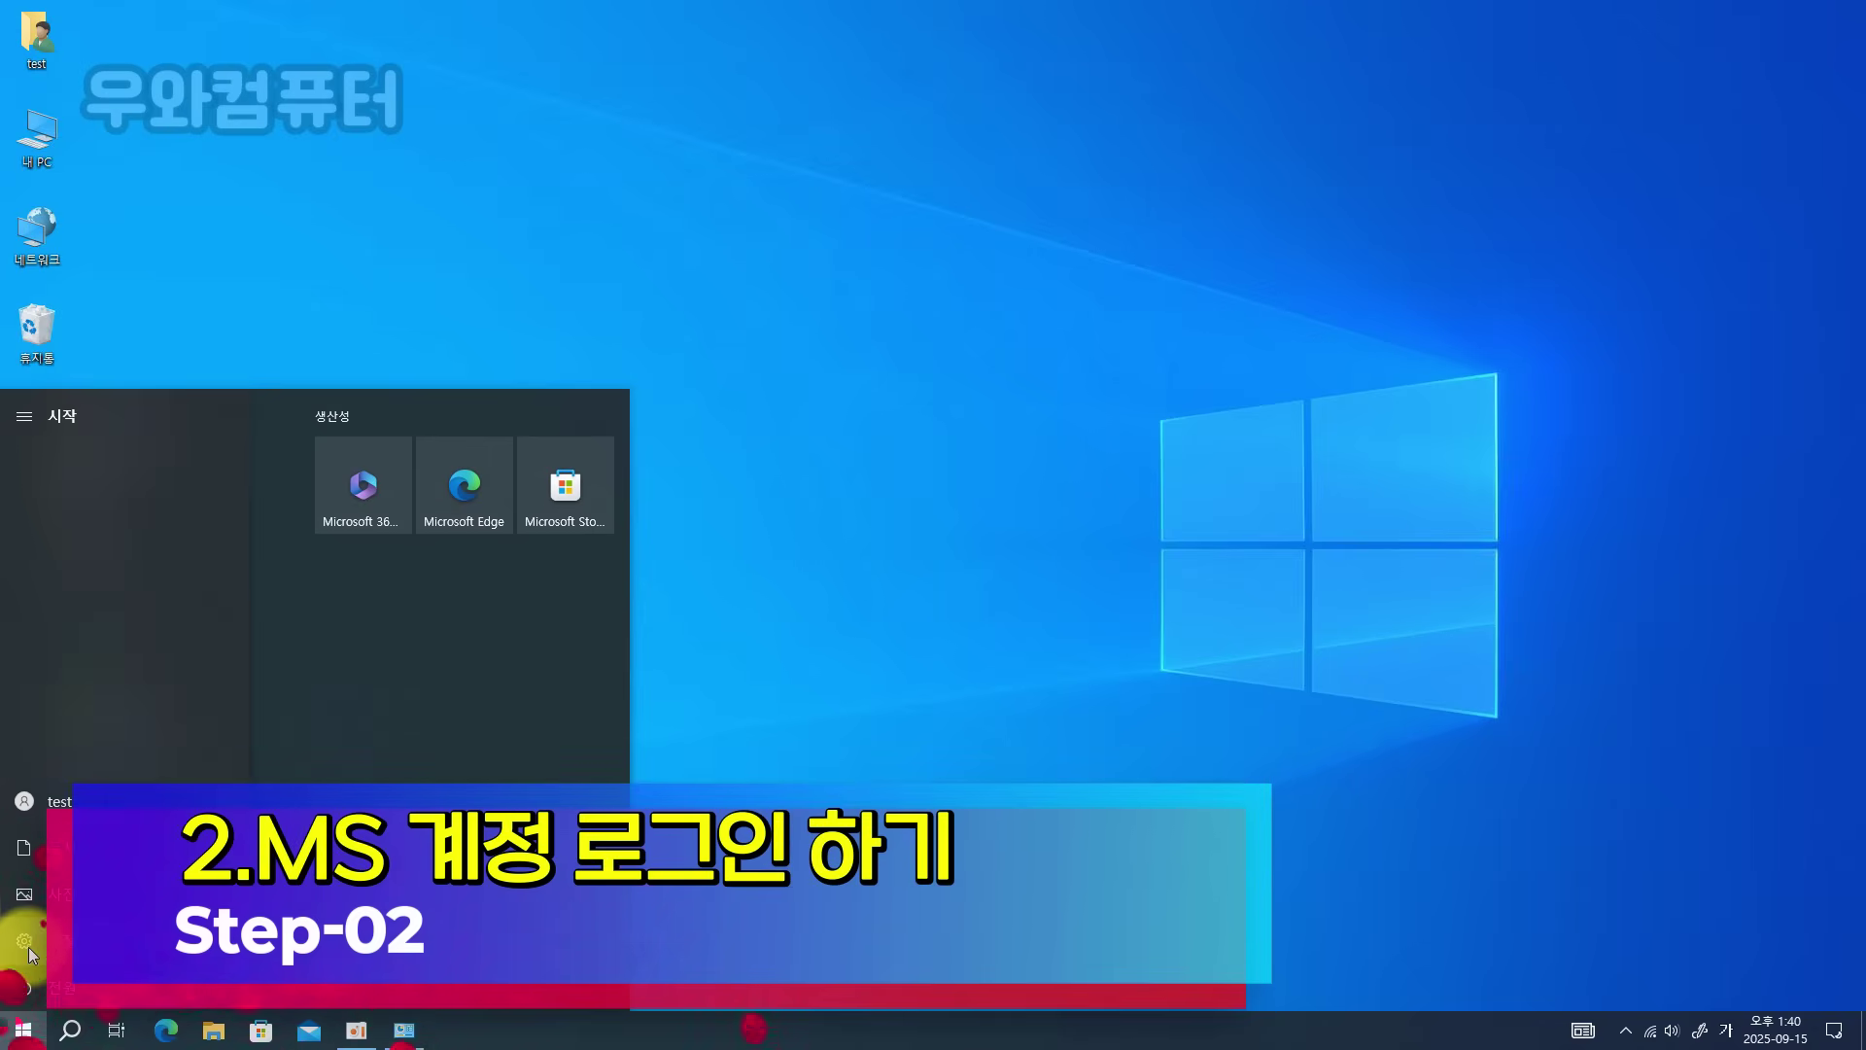
click(28, 948)
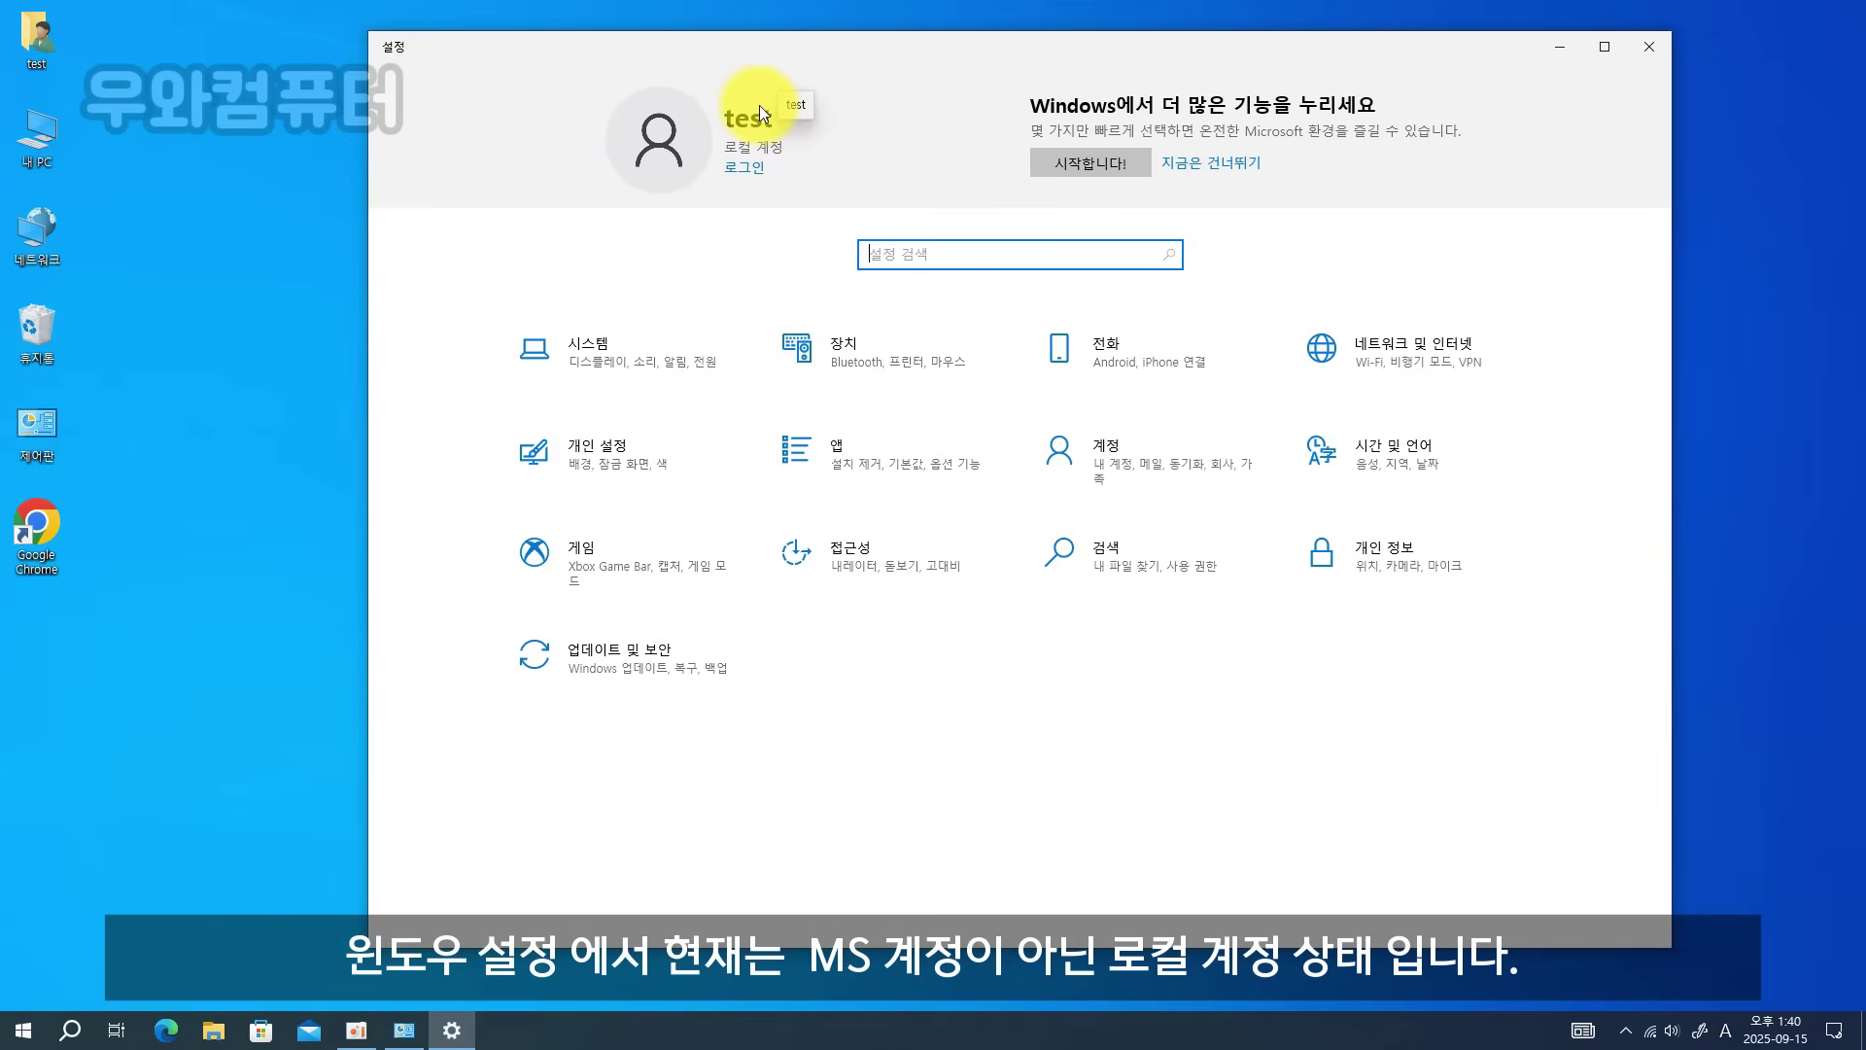
Convert the local account to a Microsoft account, signing in with its e-mail and password.
click(1158, 446)
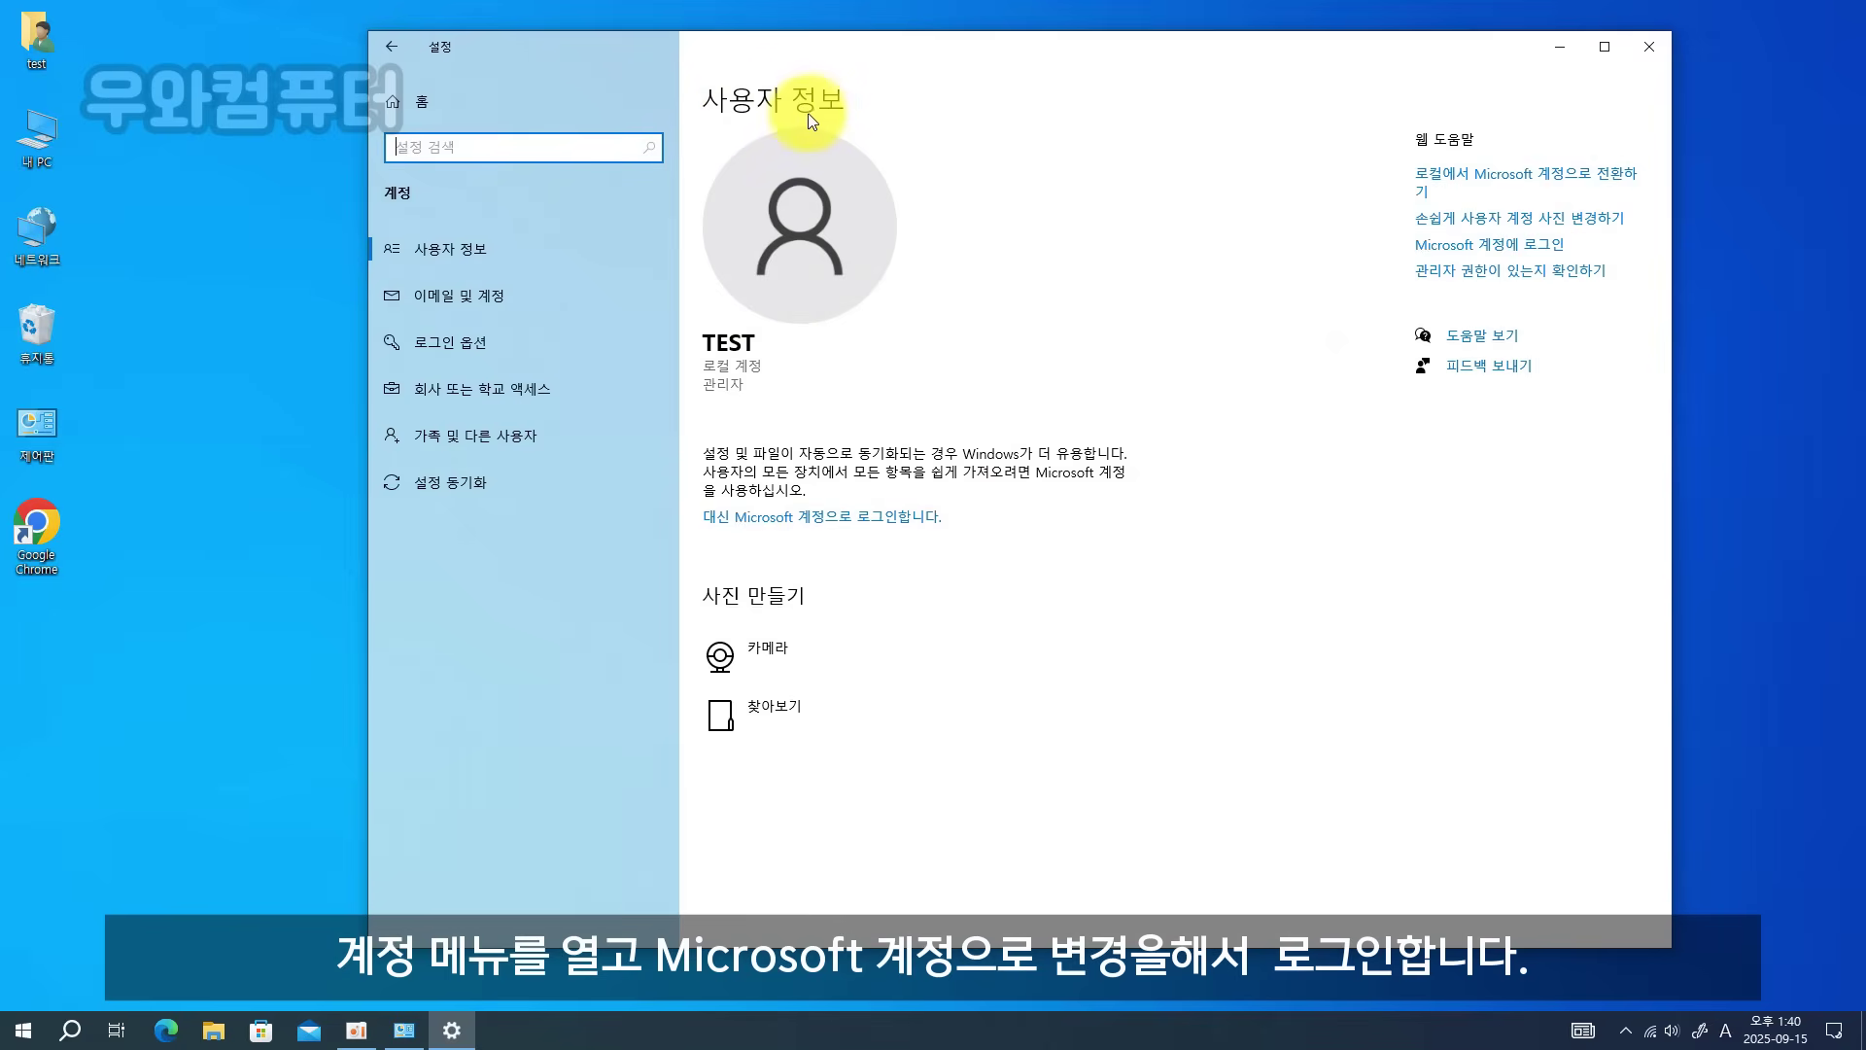
click(824, 524)
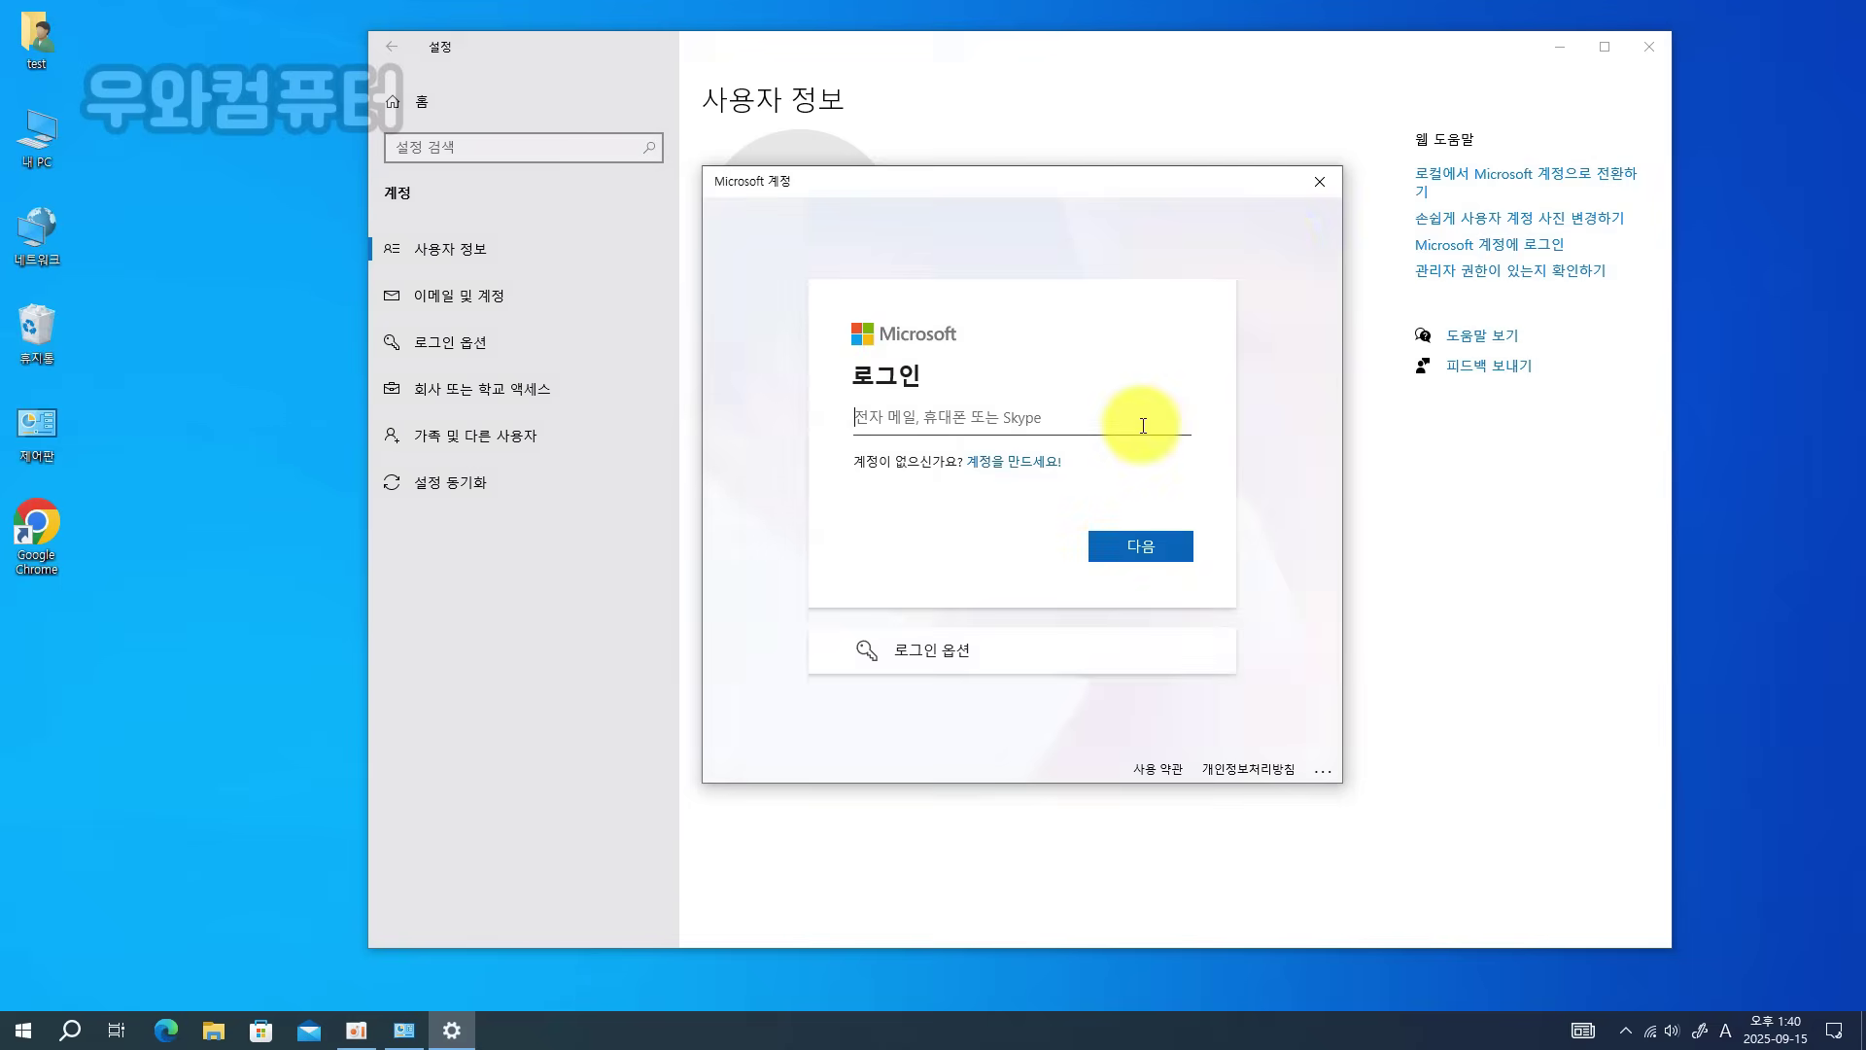
click(1133, 544)
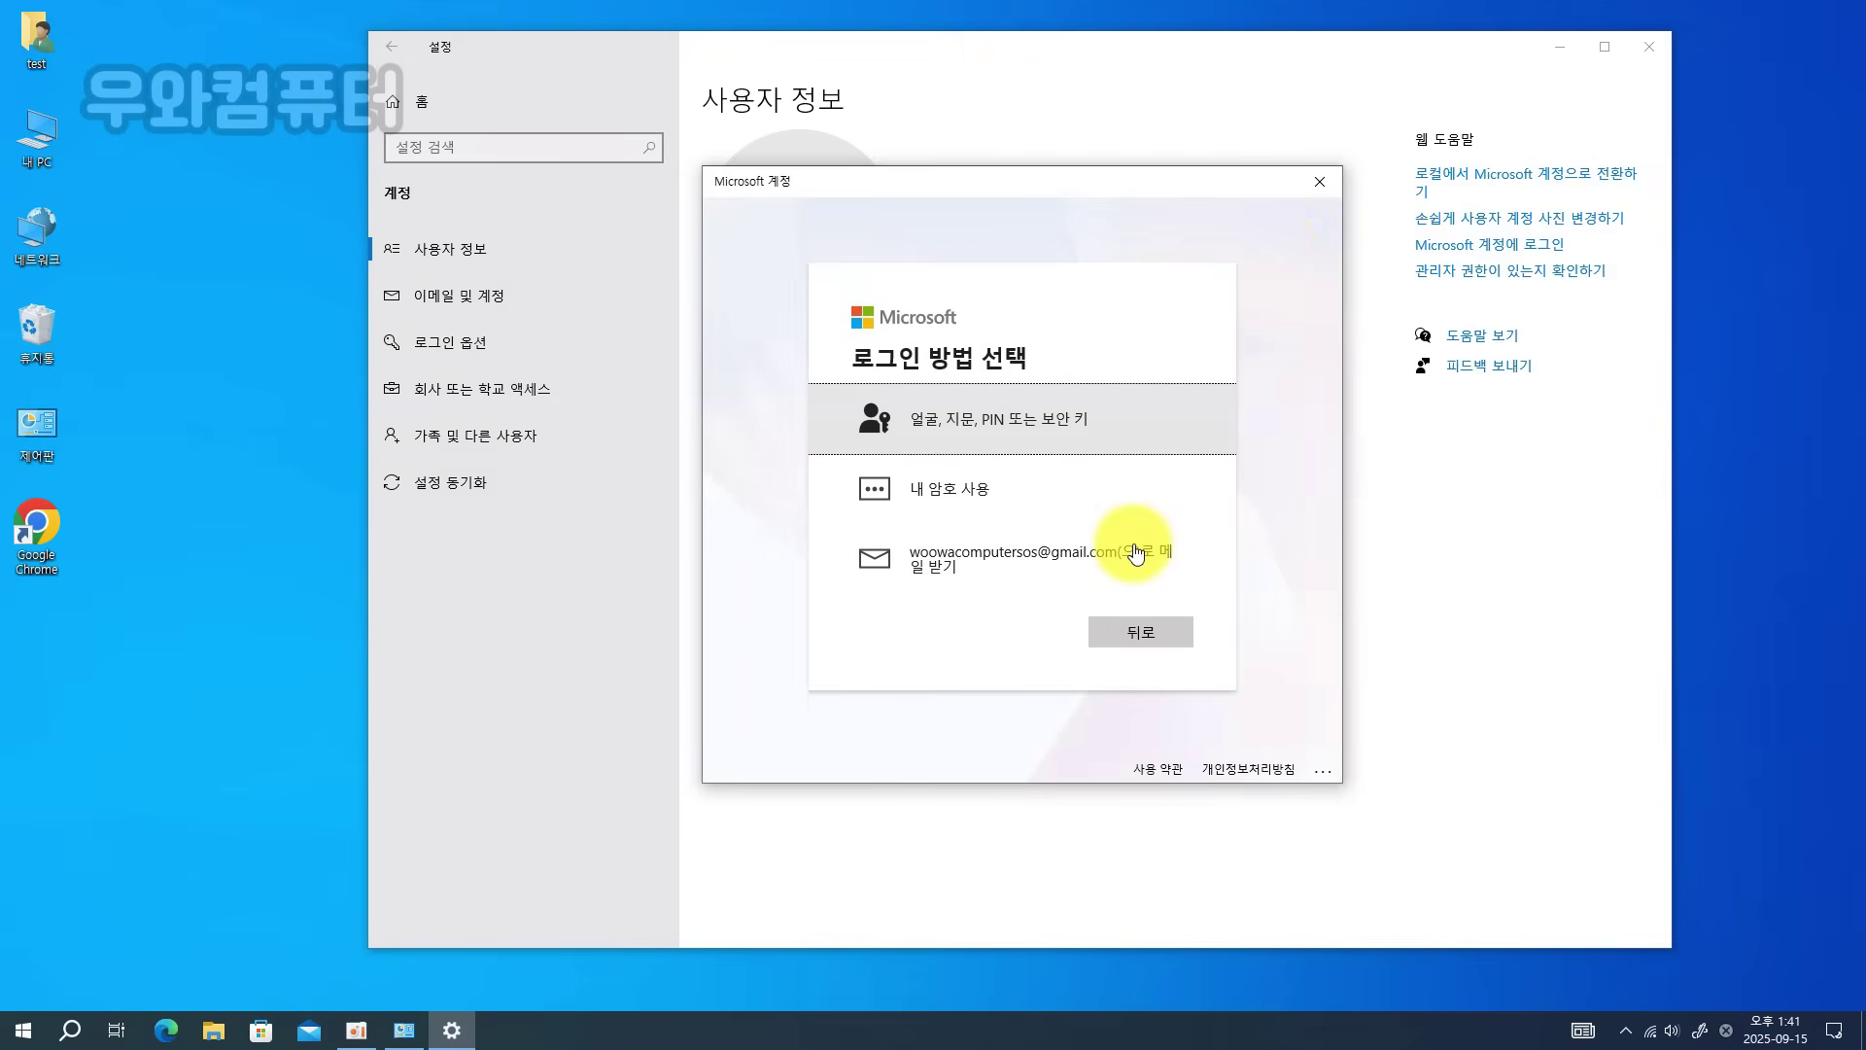
click(1062, 500)
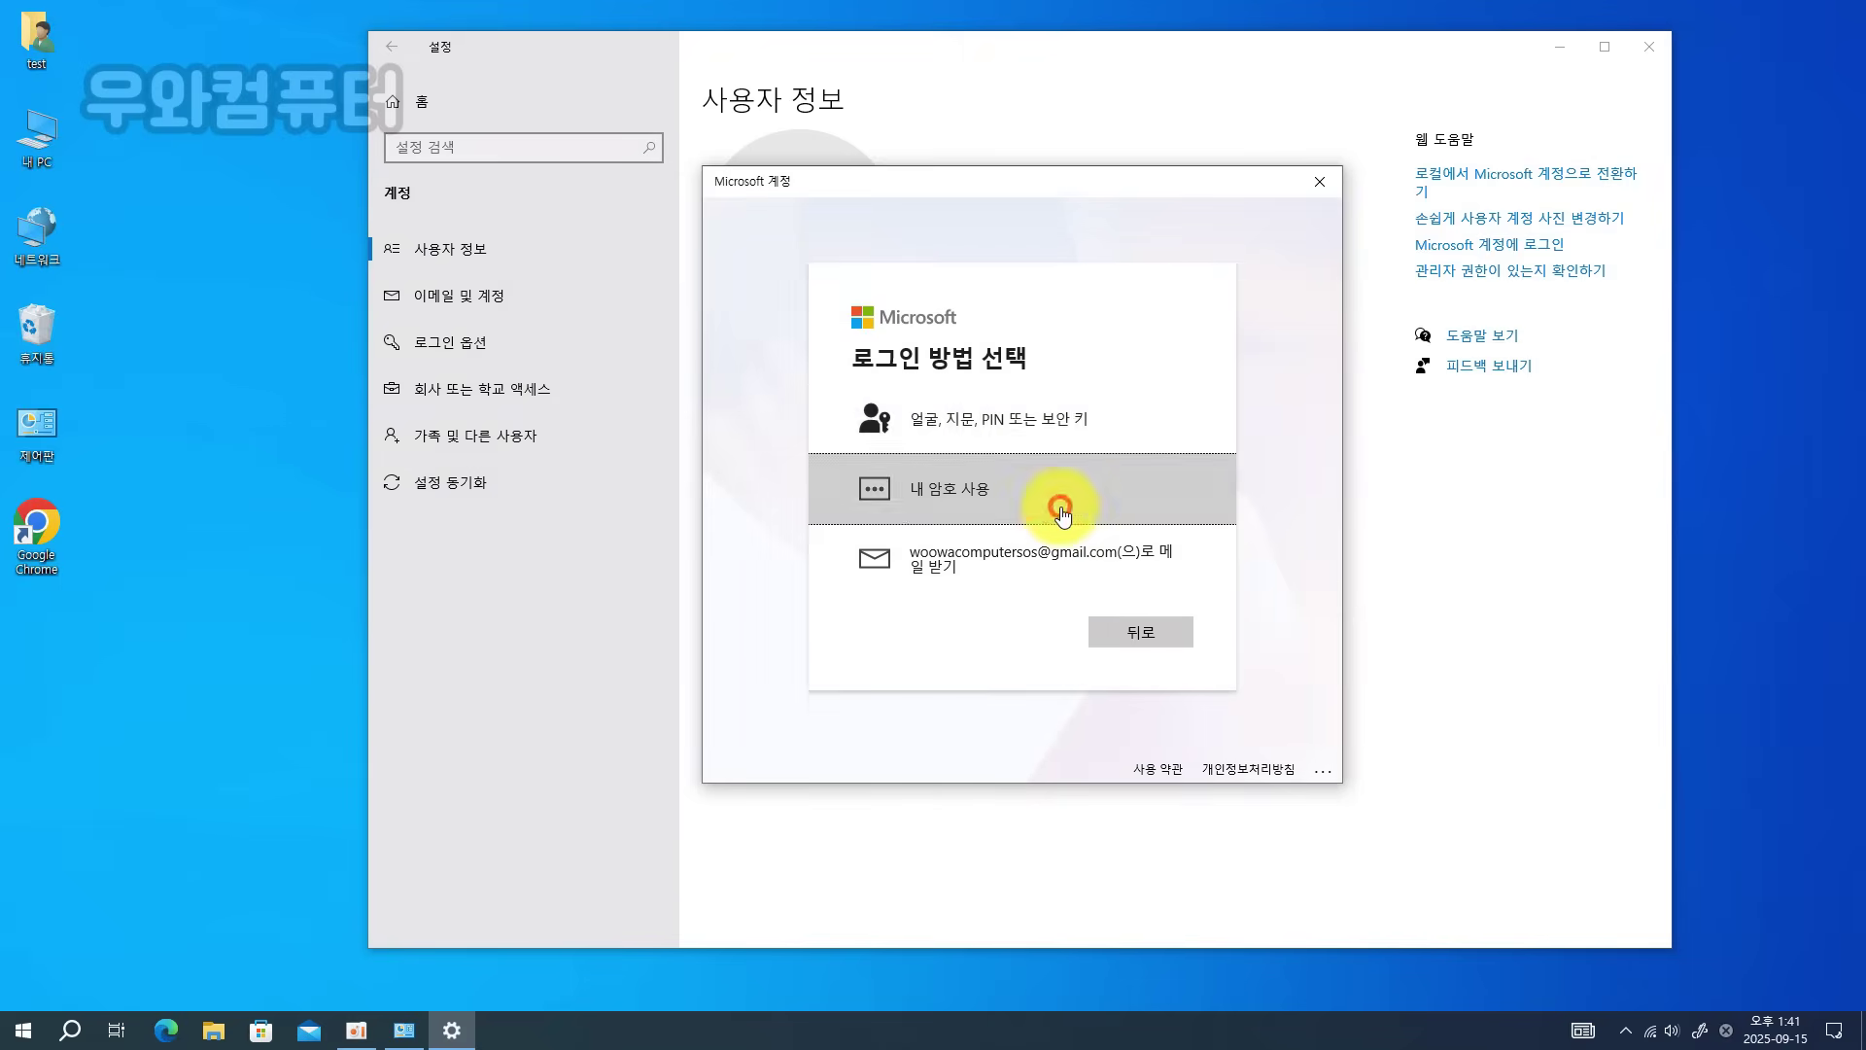
click(1087, 582)
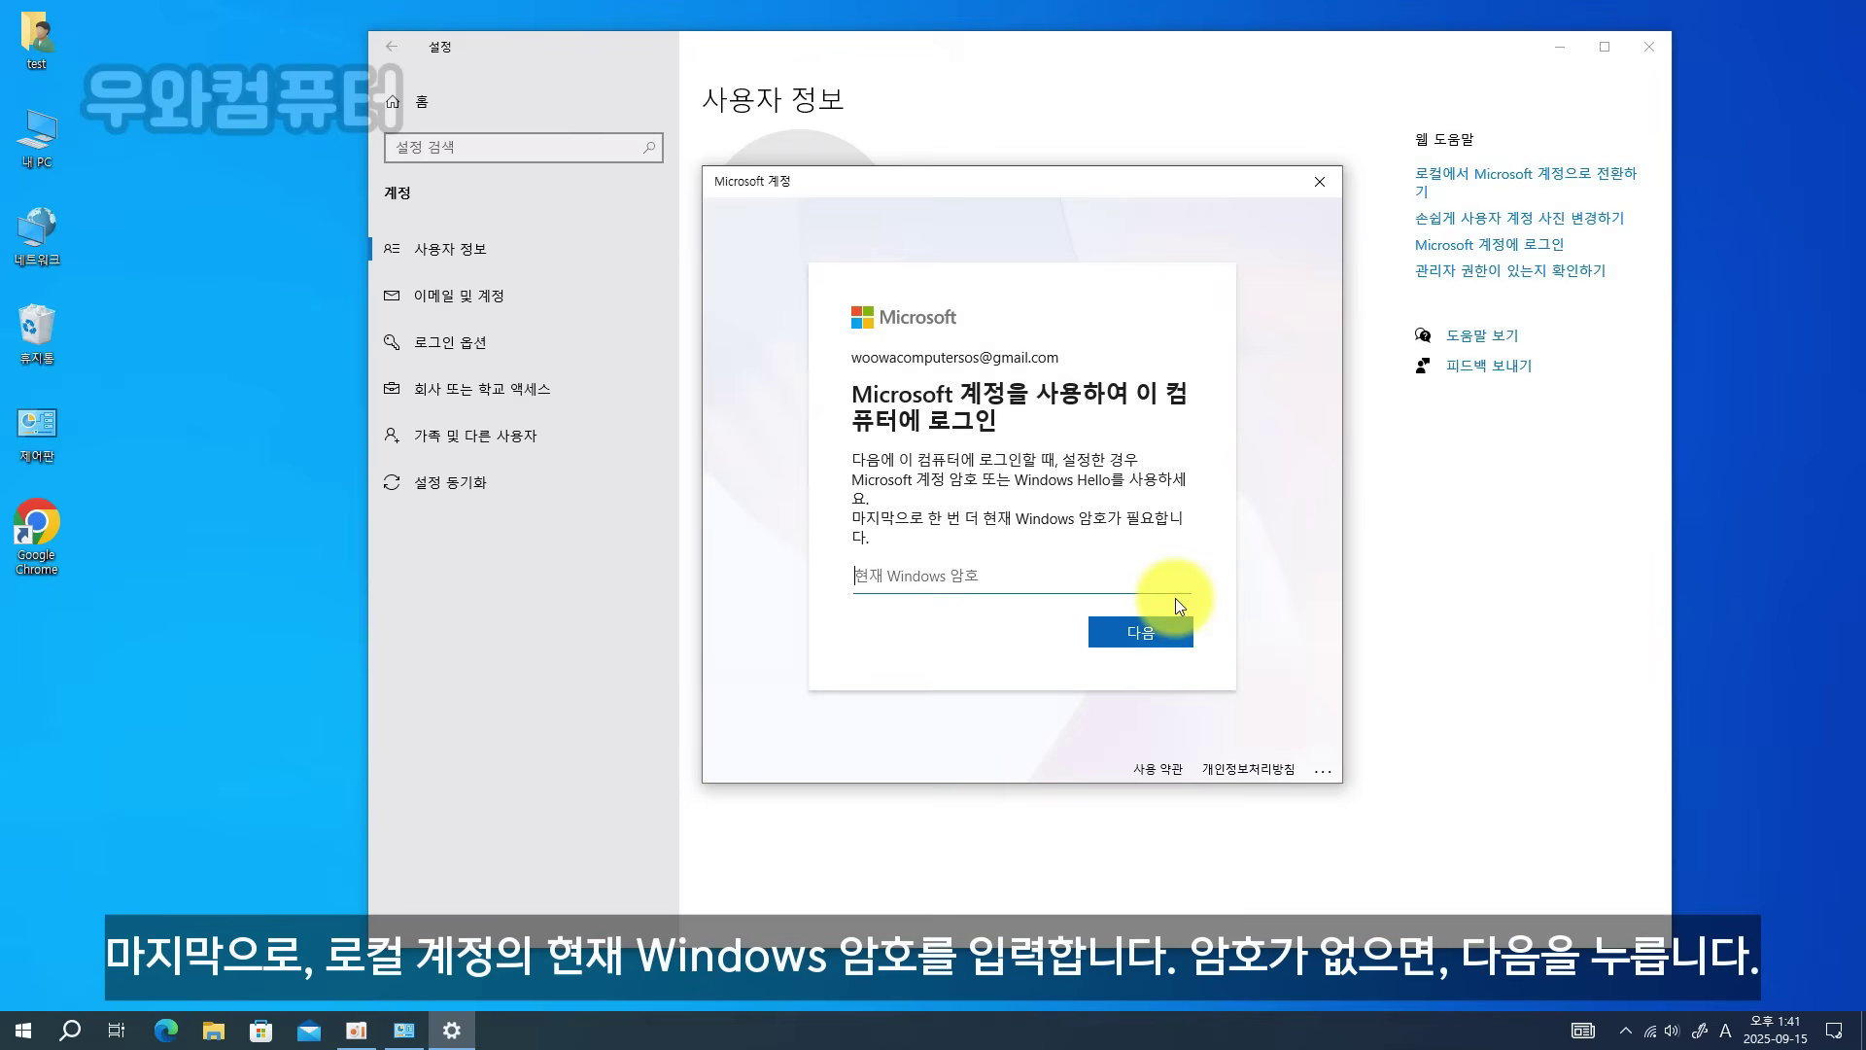
click(1118, 629)
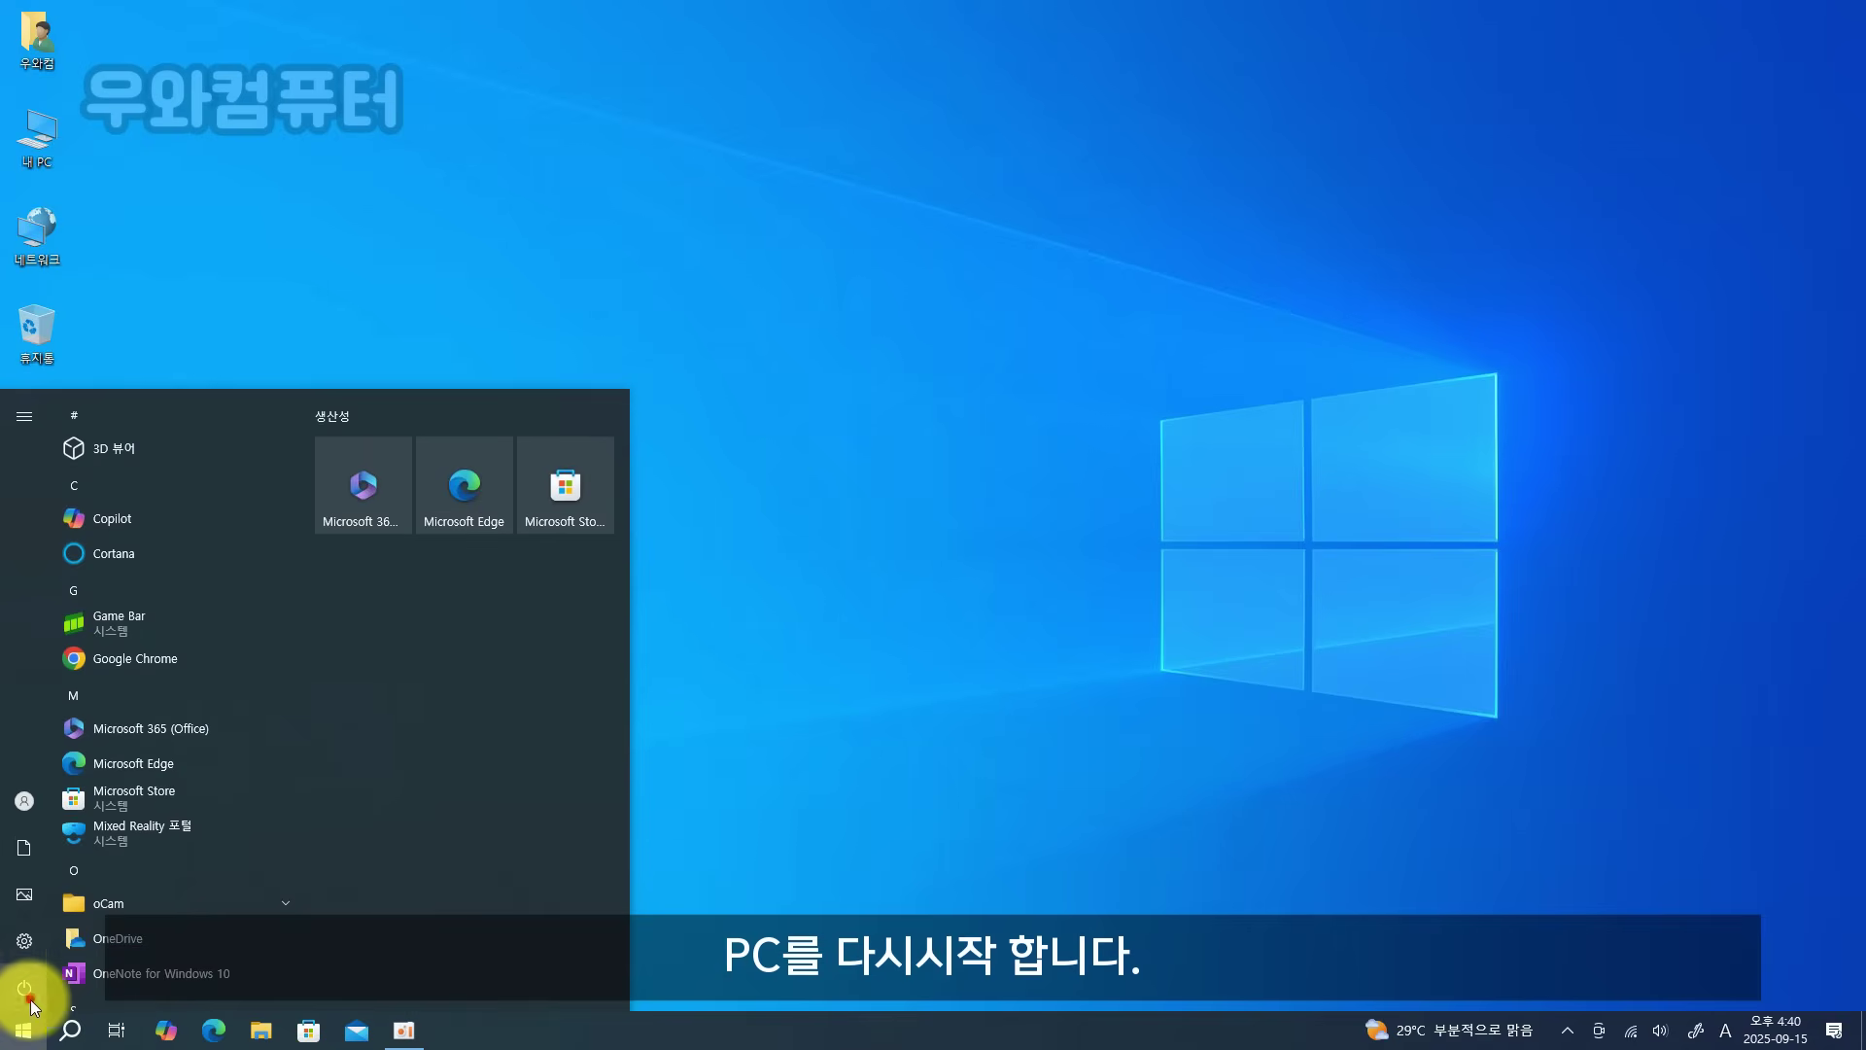
Restart the PC from the Start menu's power options.
click(29, 993)
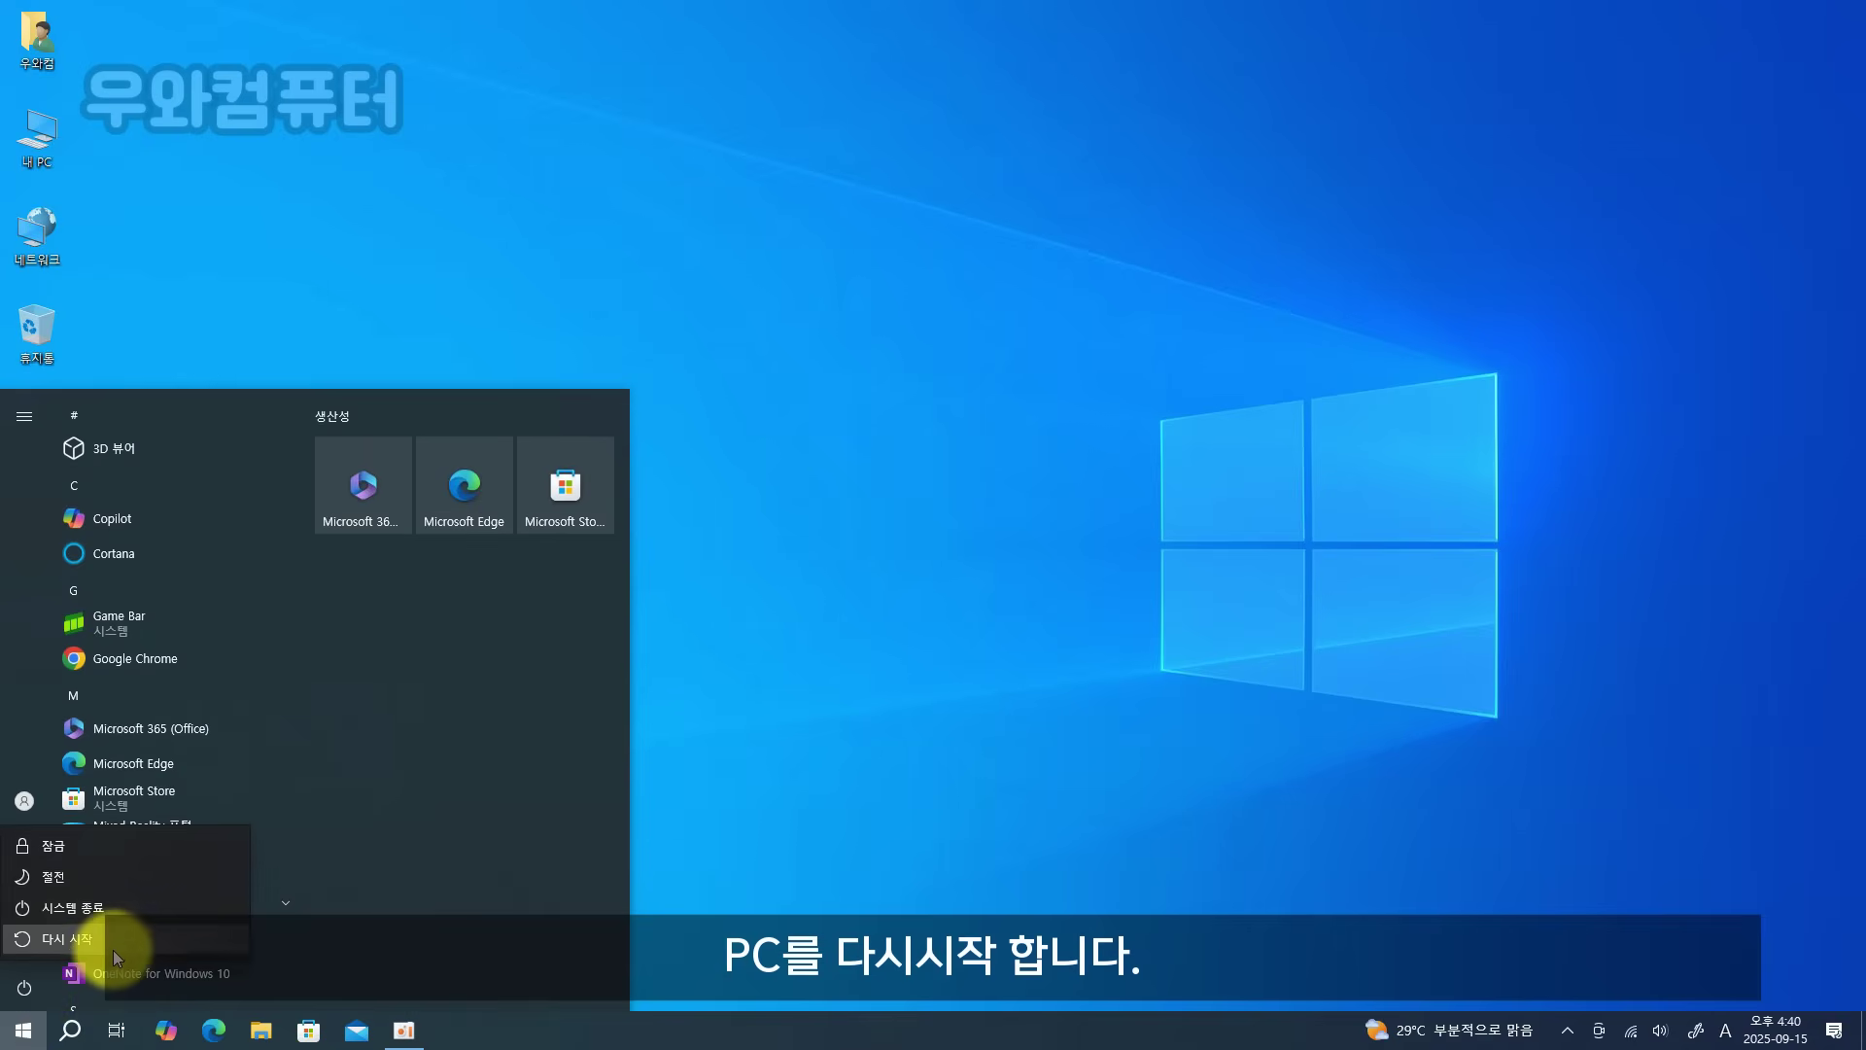
click(24, 989)
click(24, 988)
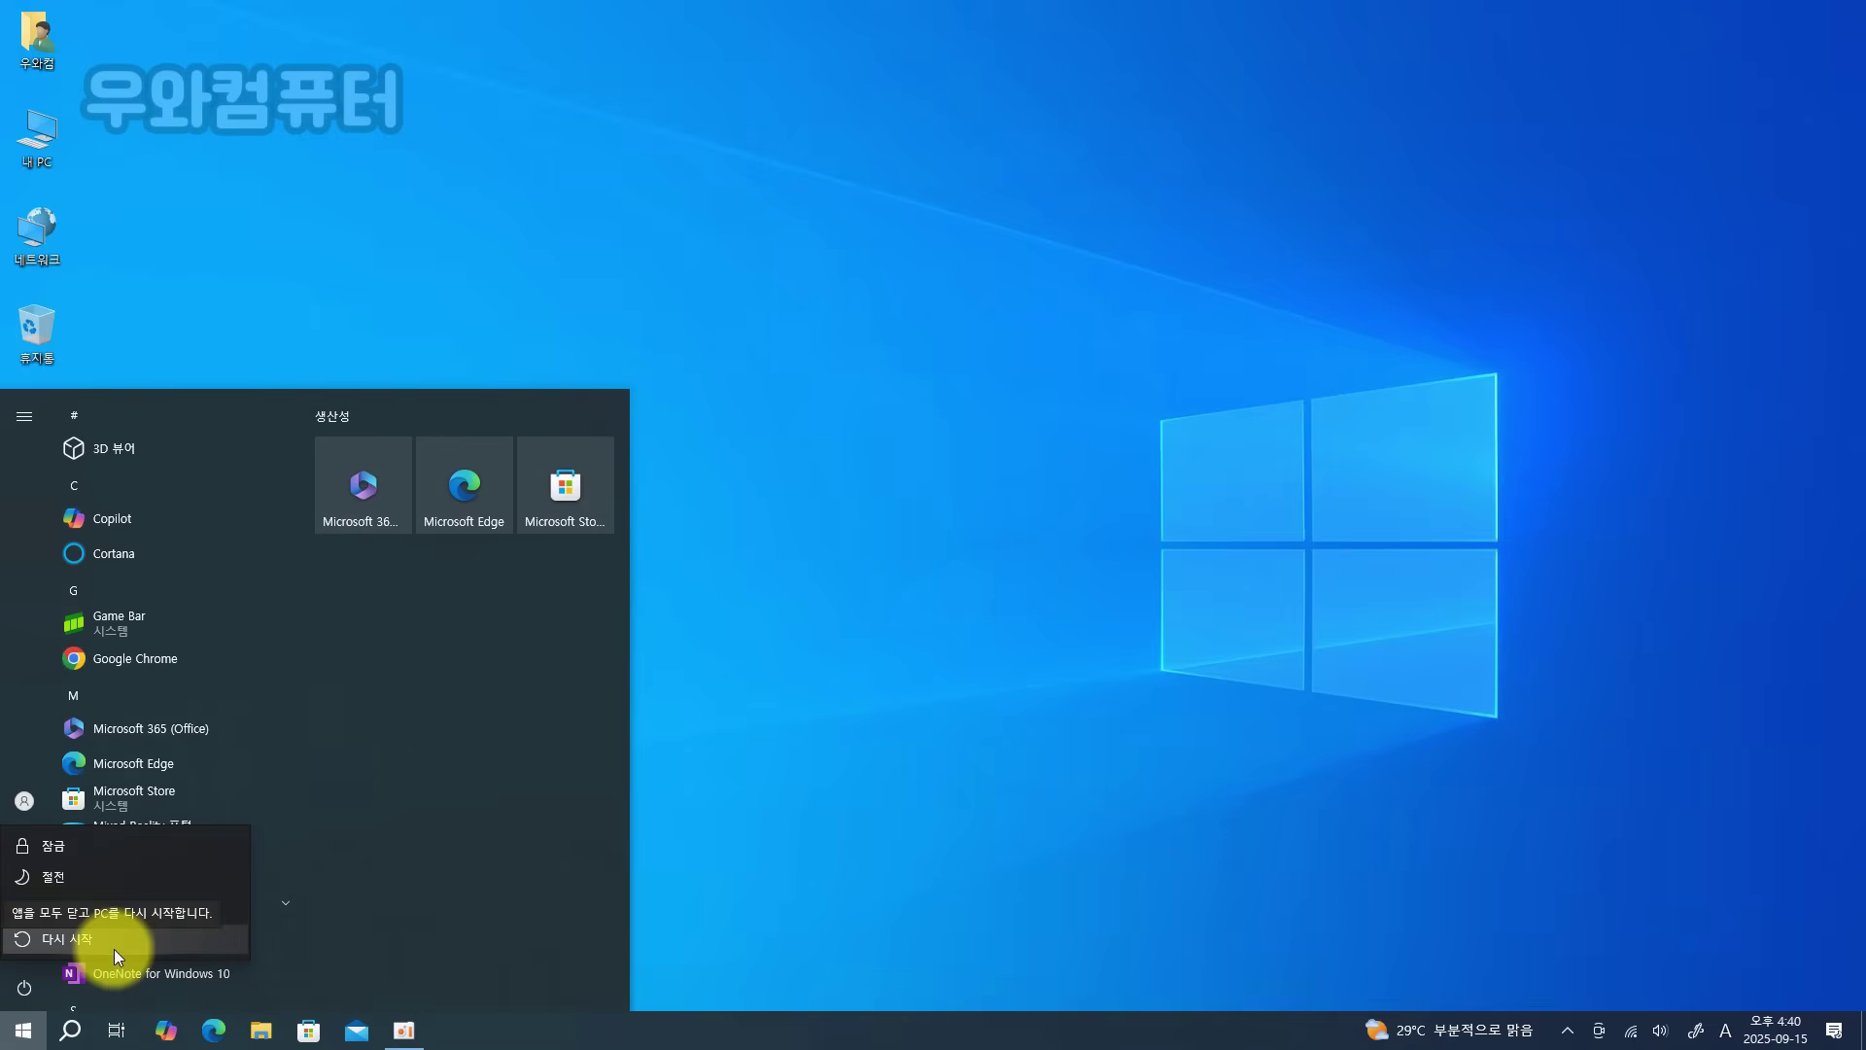
click(113, 949)
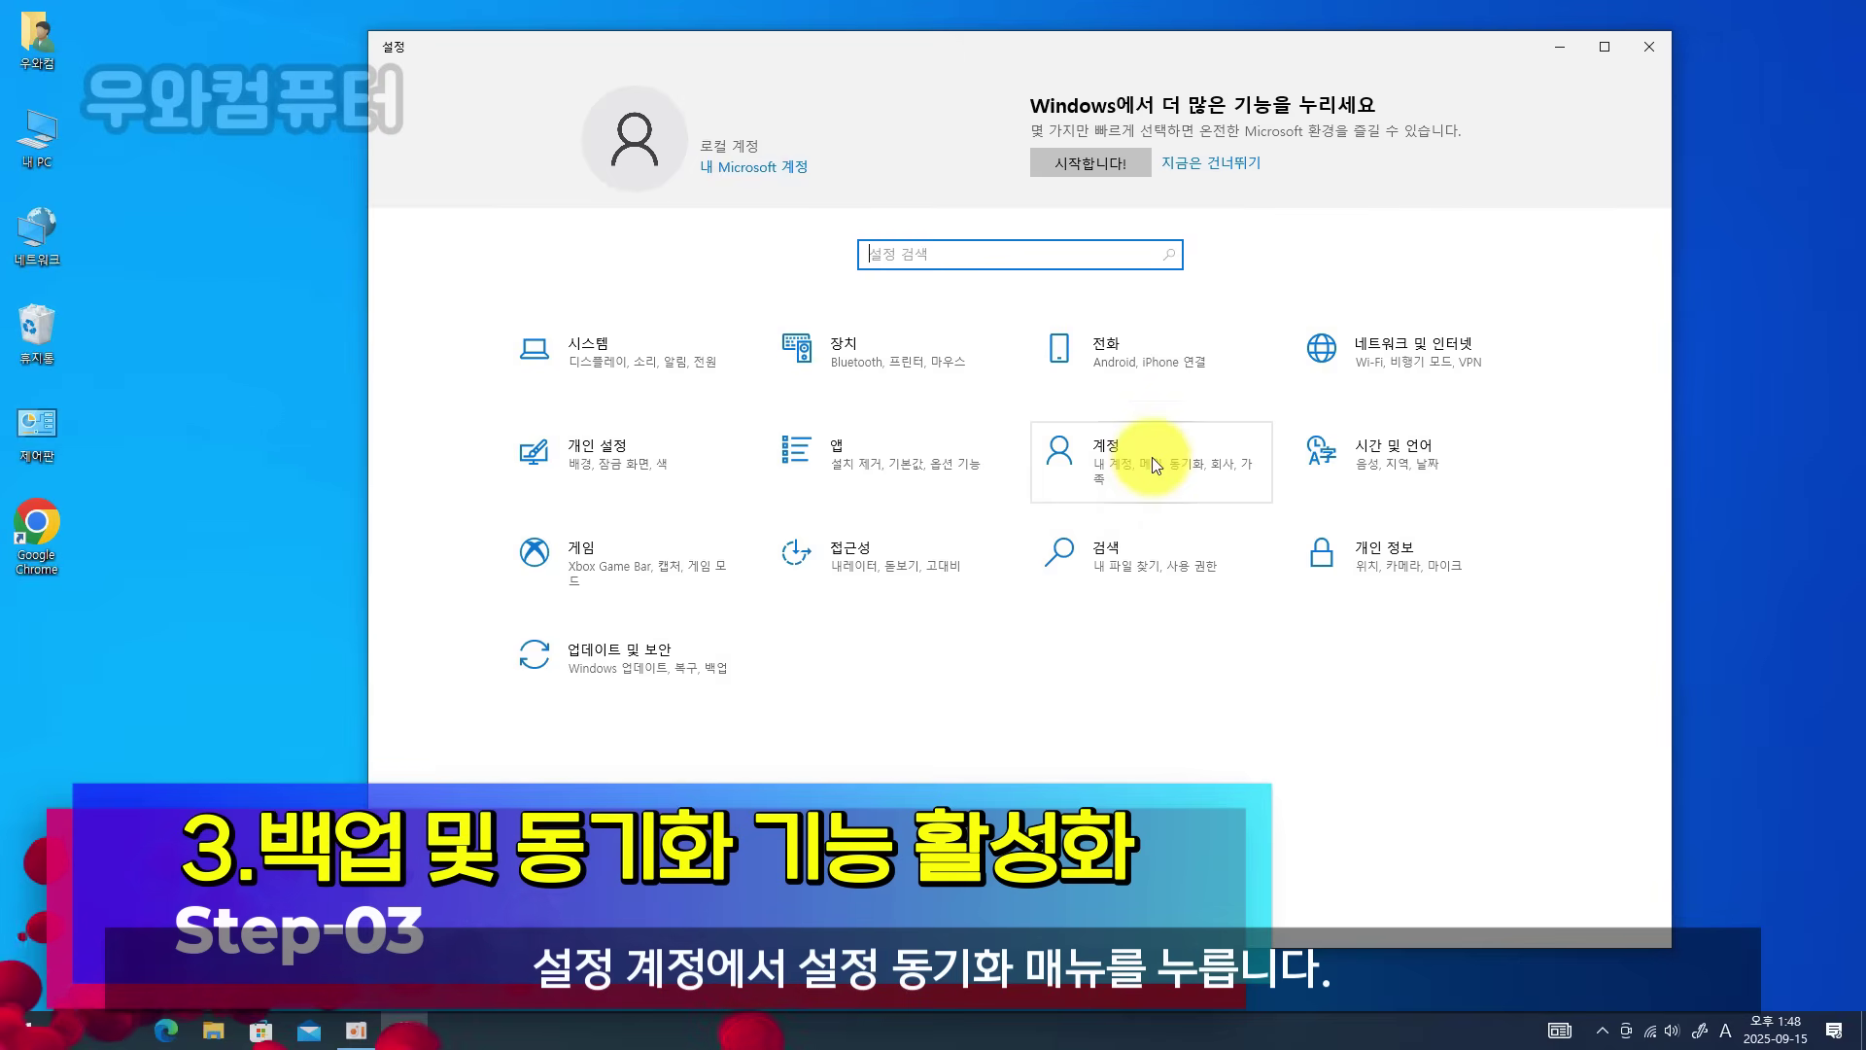
Turn on settings sync for all items under Accounts, then go to Windows Backup.
click(1152, 457)
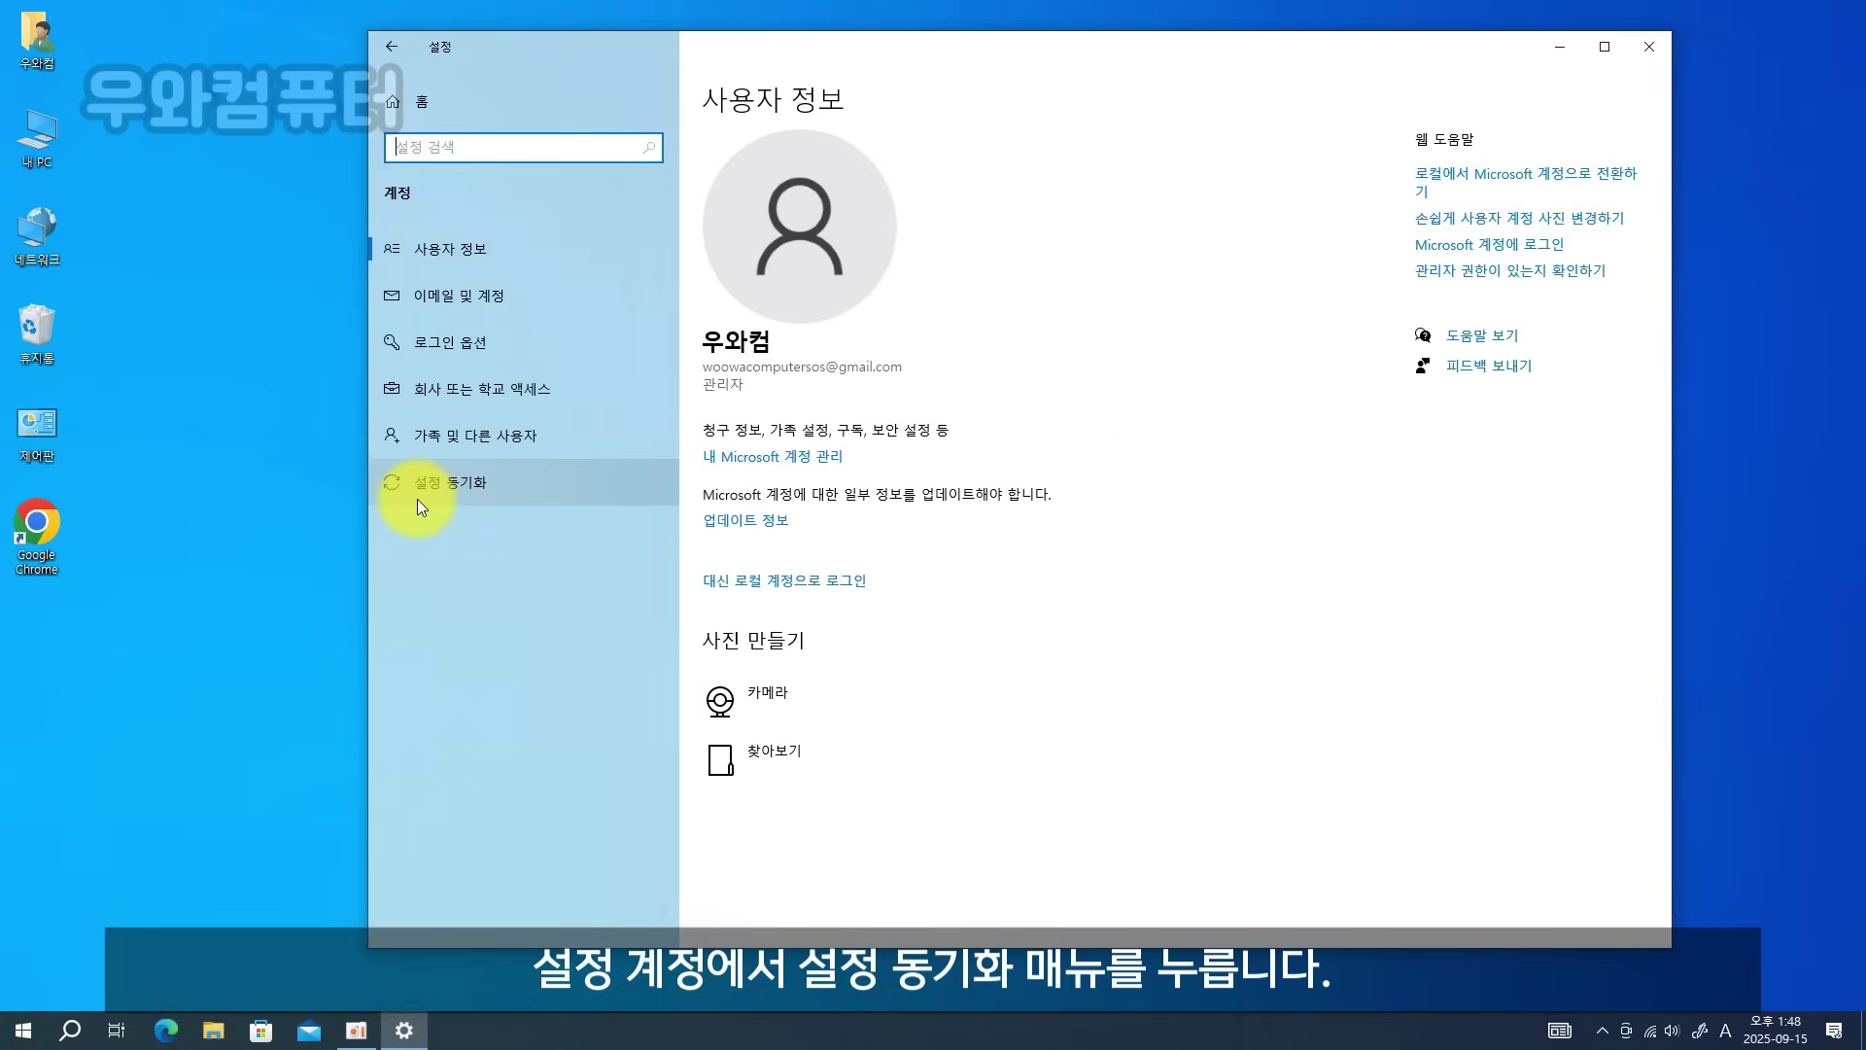
click(593, 482)
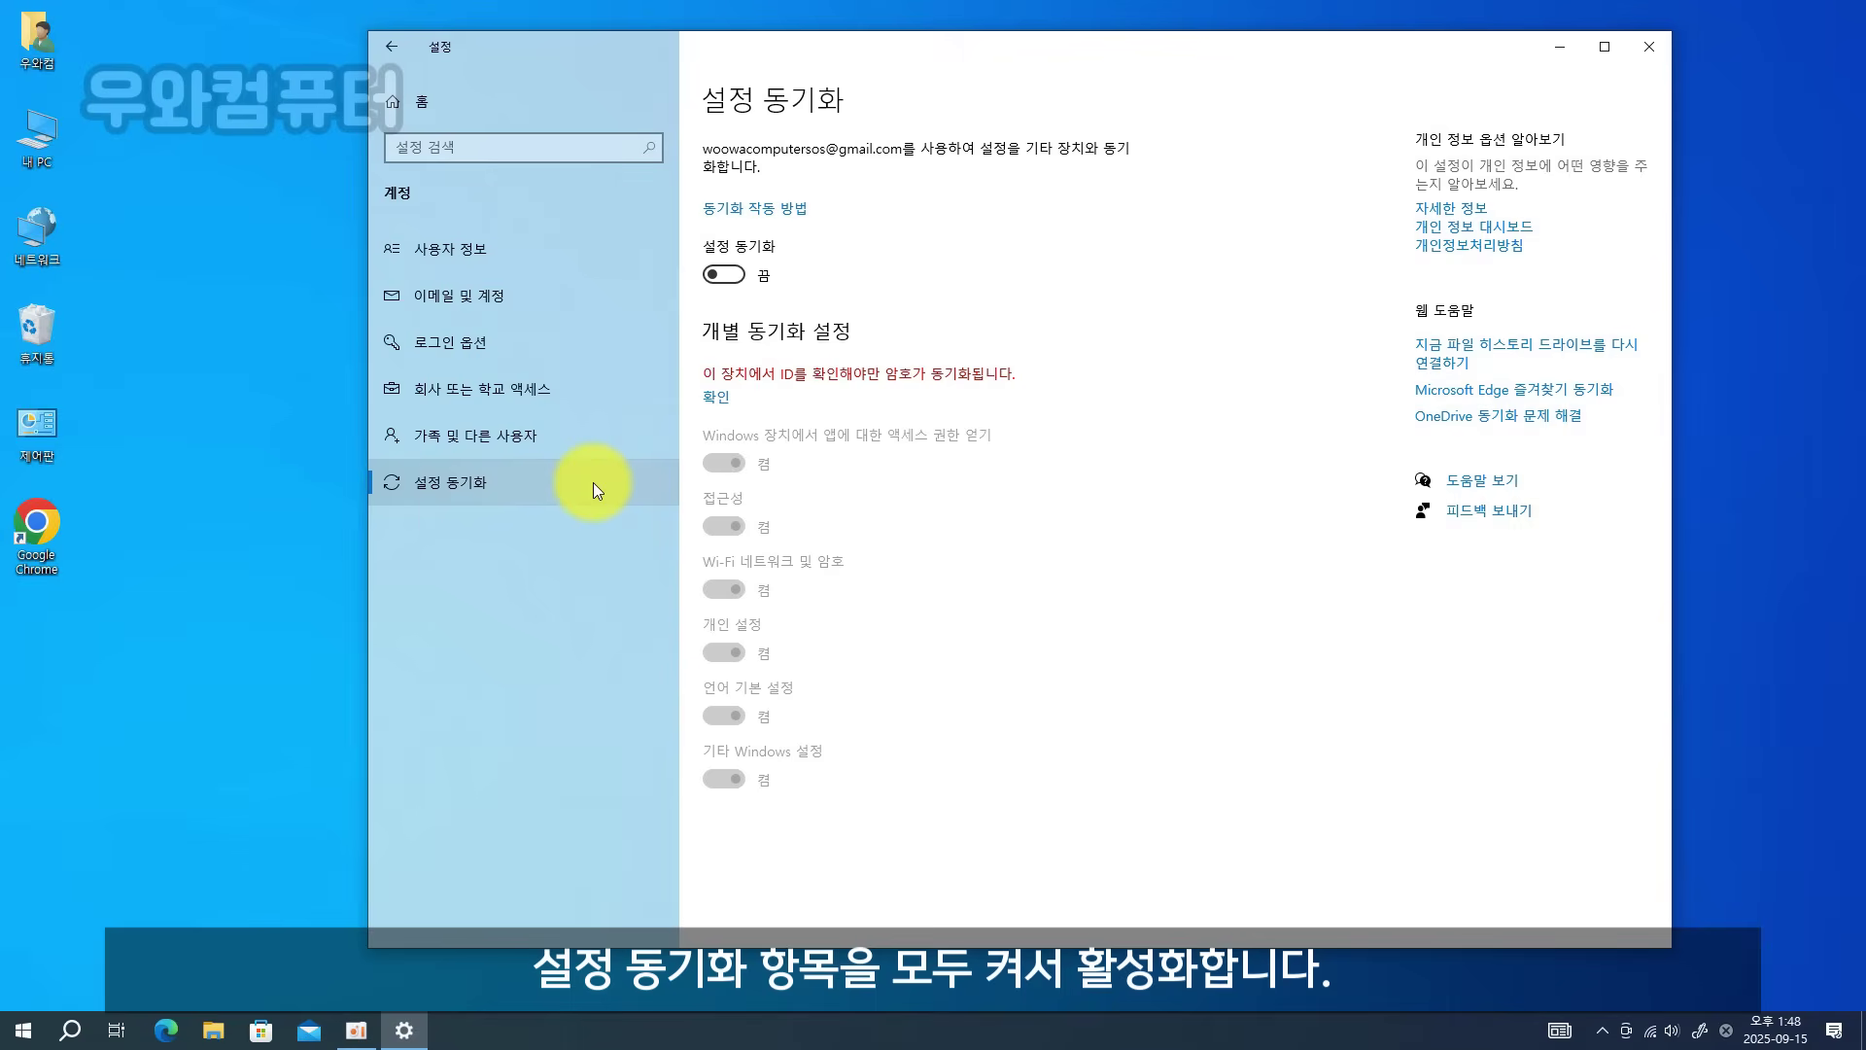
click(724, 275)
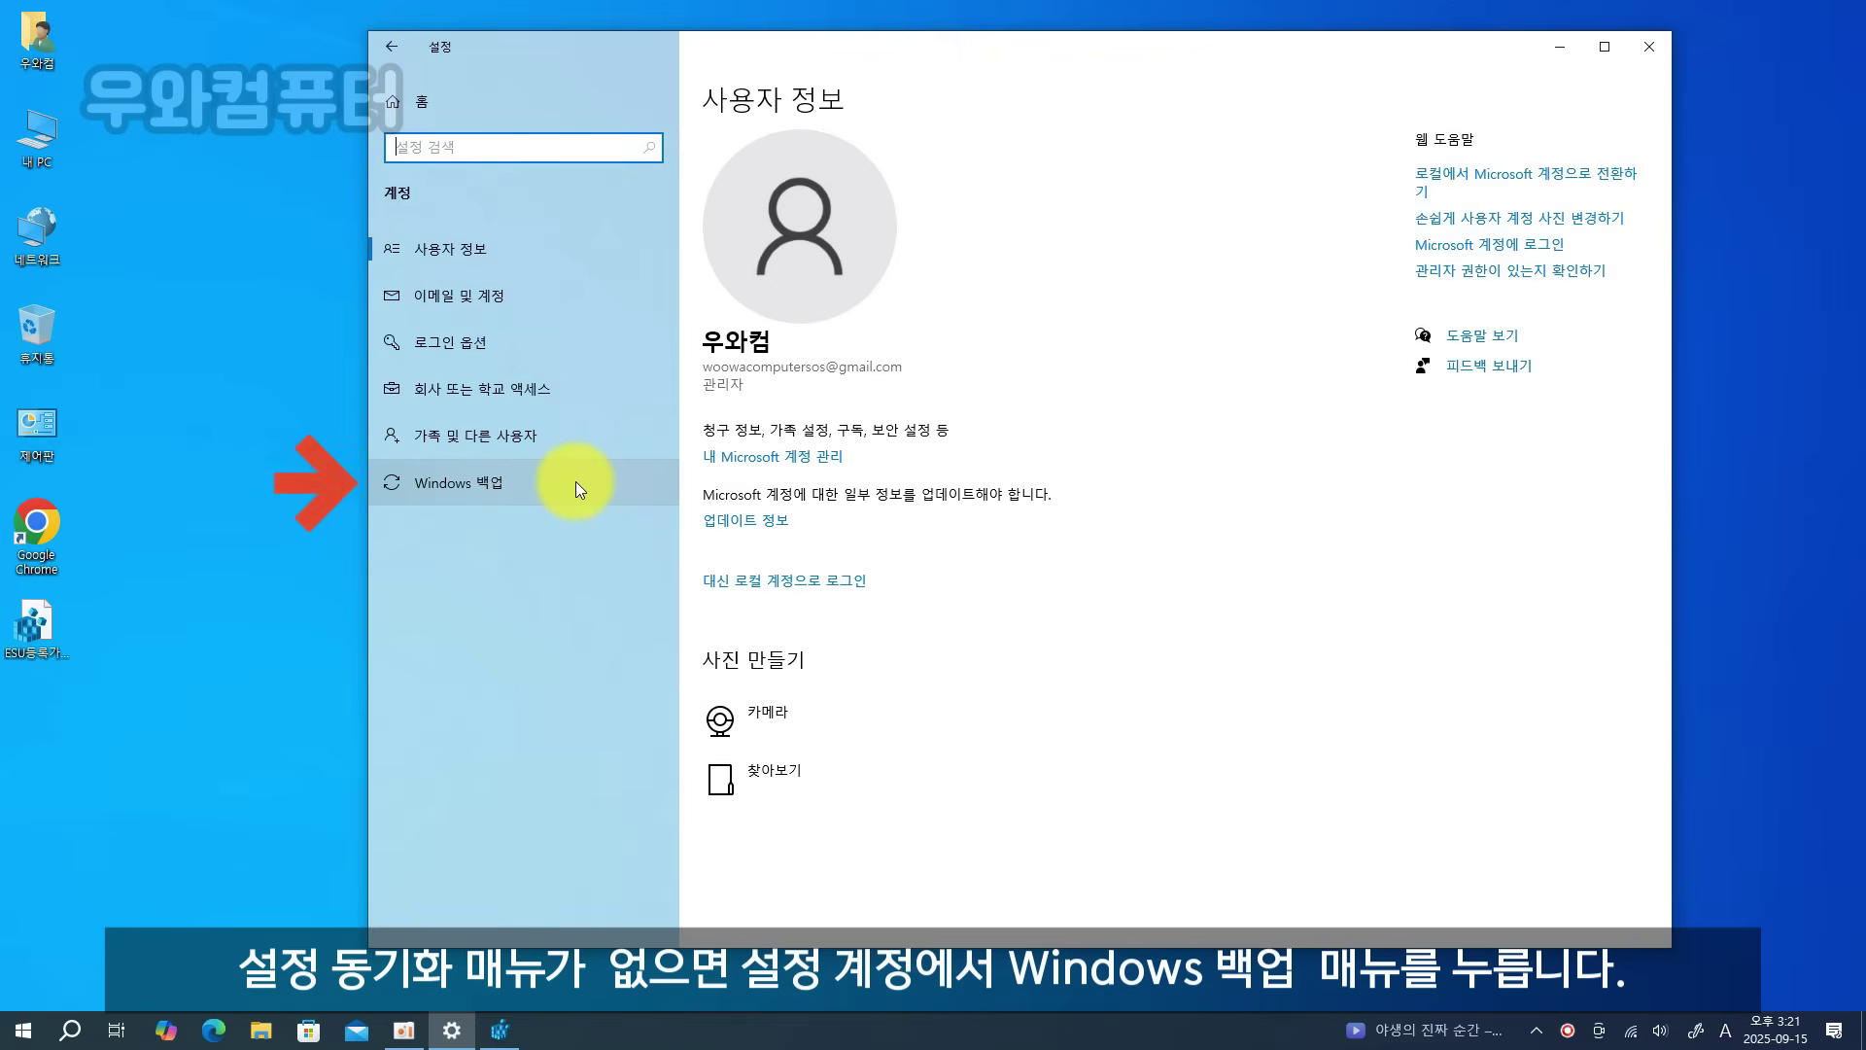
click(576, 481)
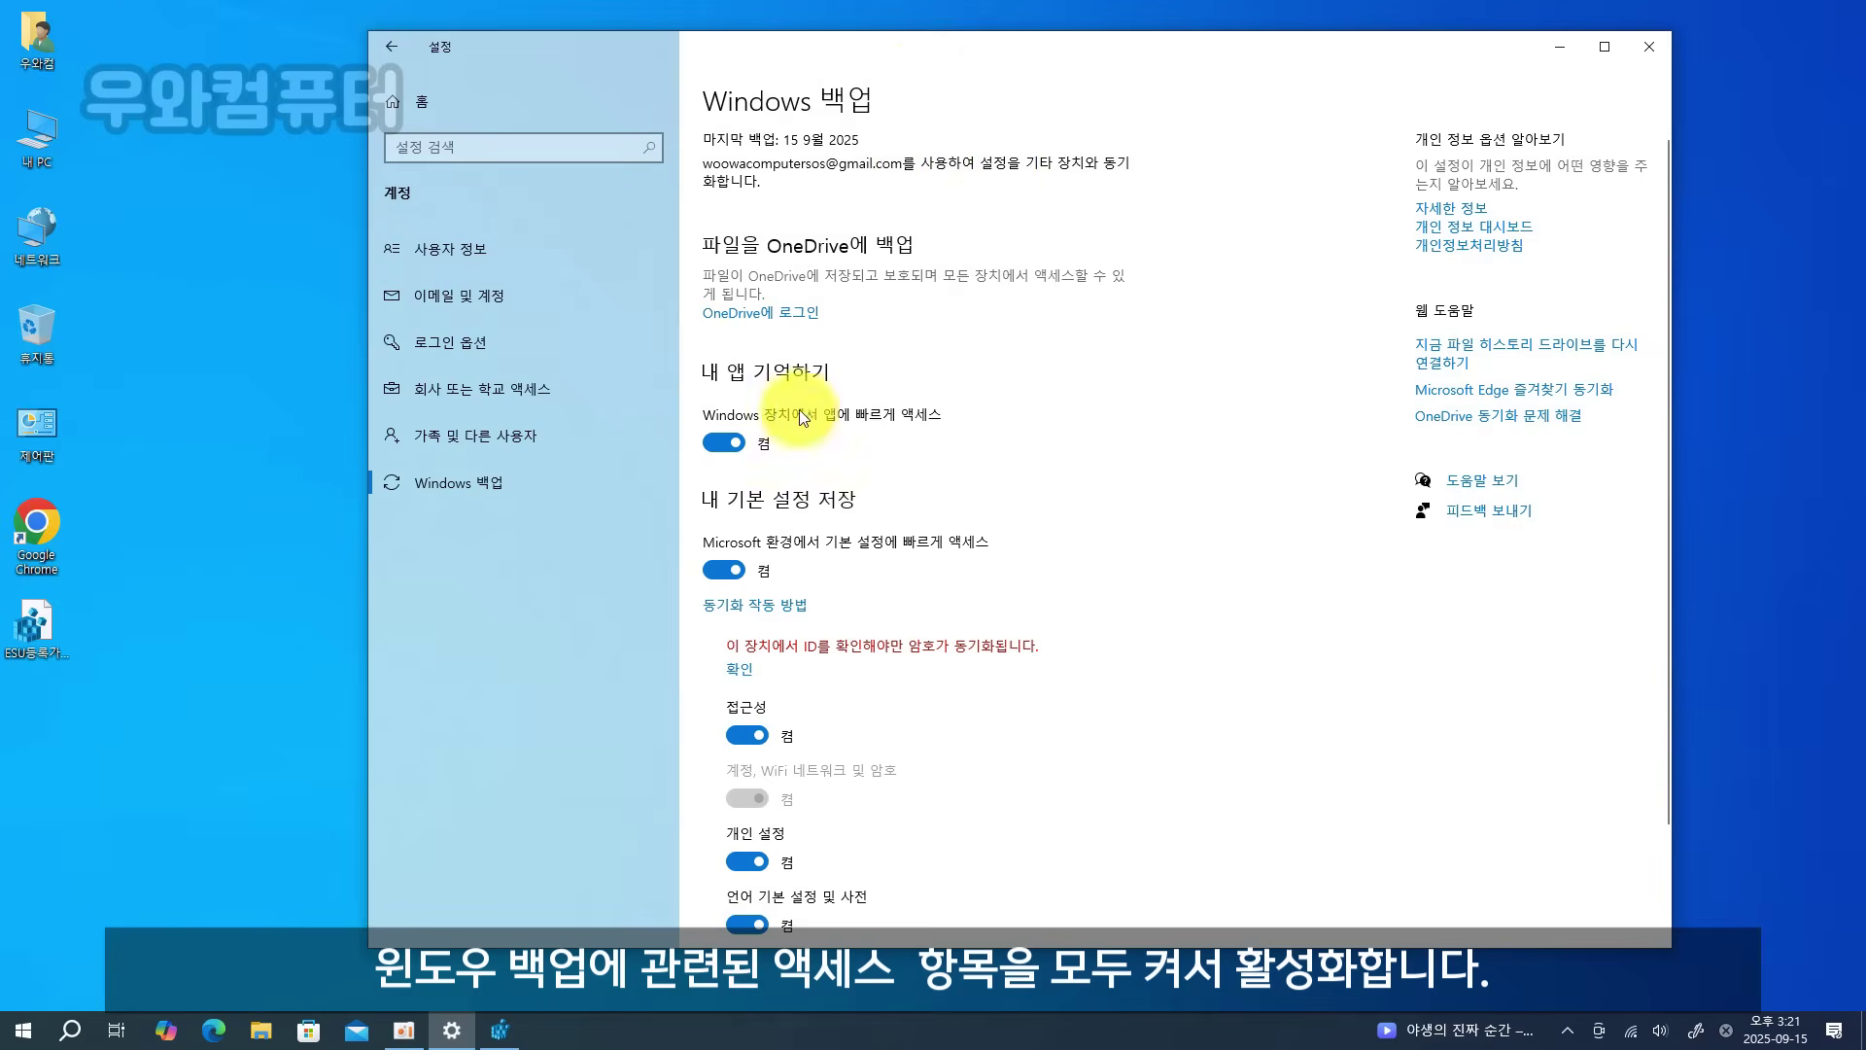
Toggle preference syncing off and back on in Windows Backup.
click(724, 571)
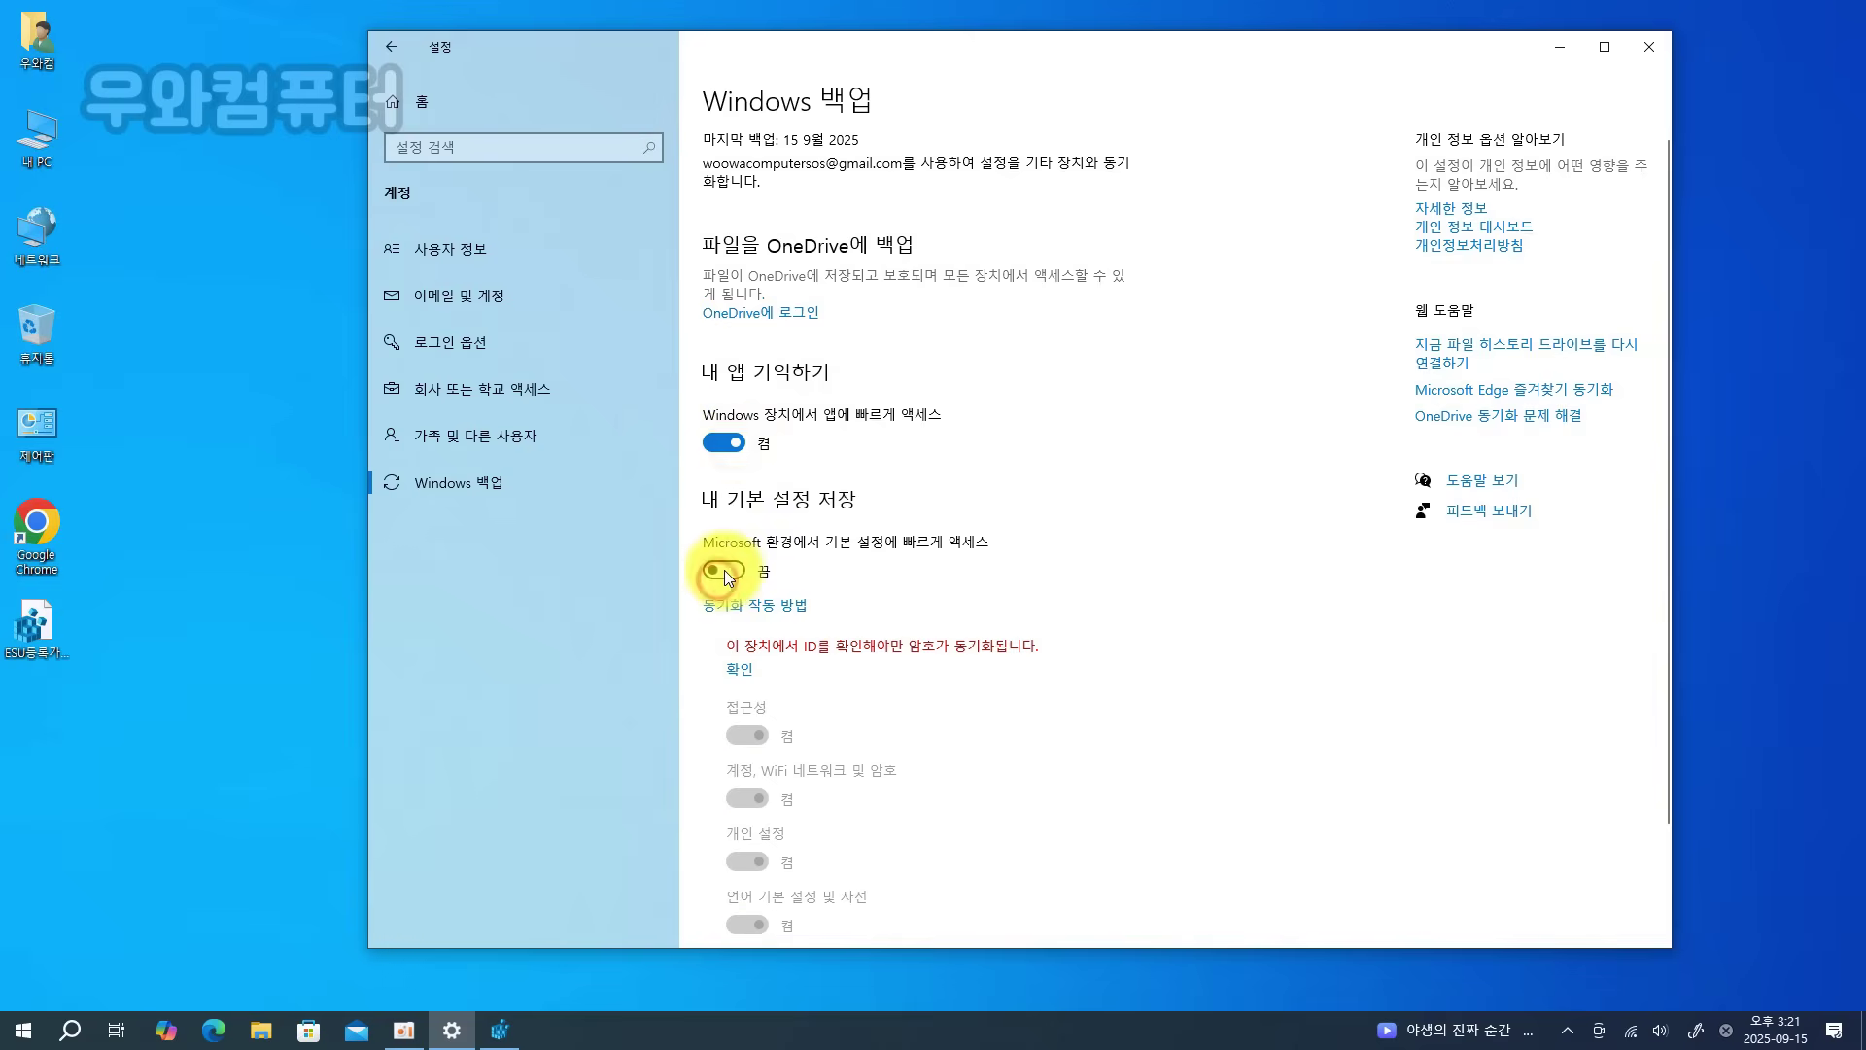
click(725, 570)
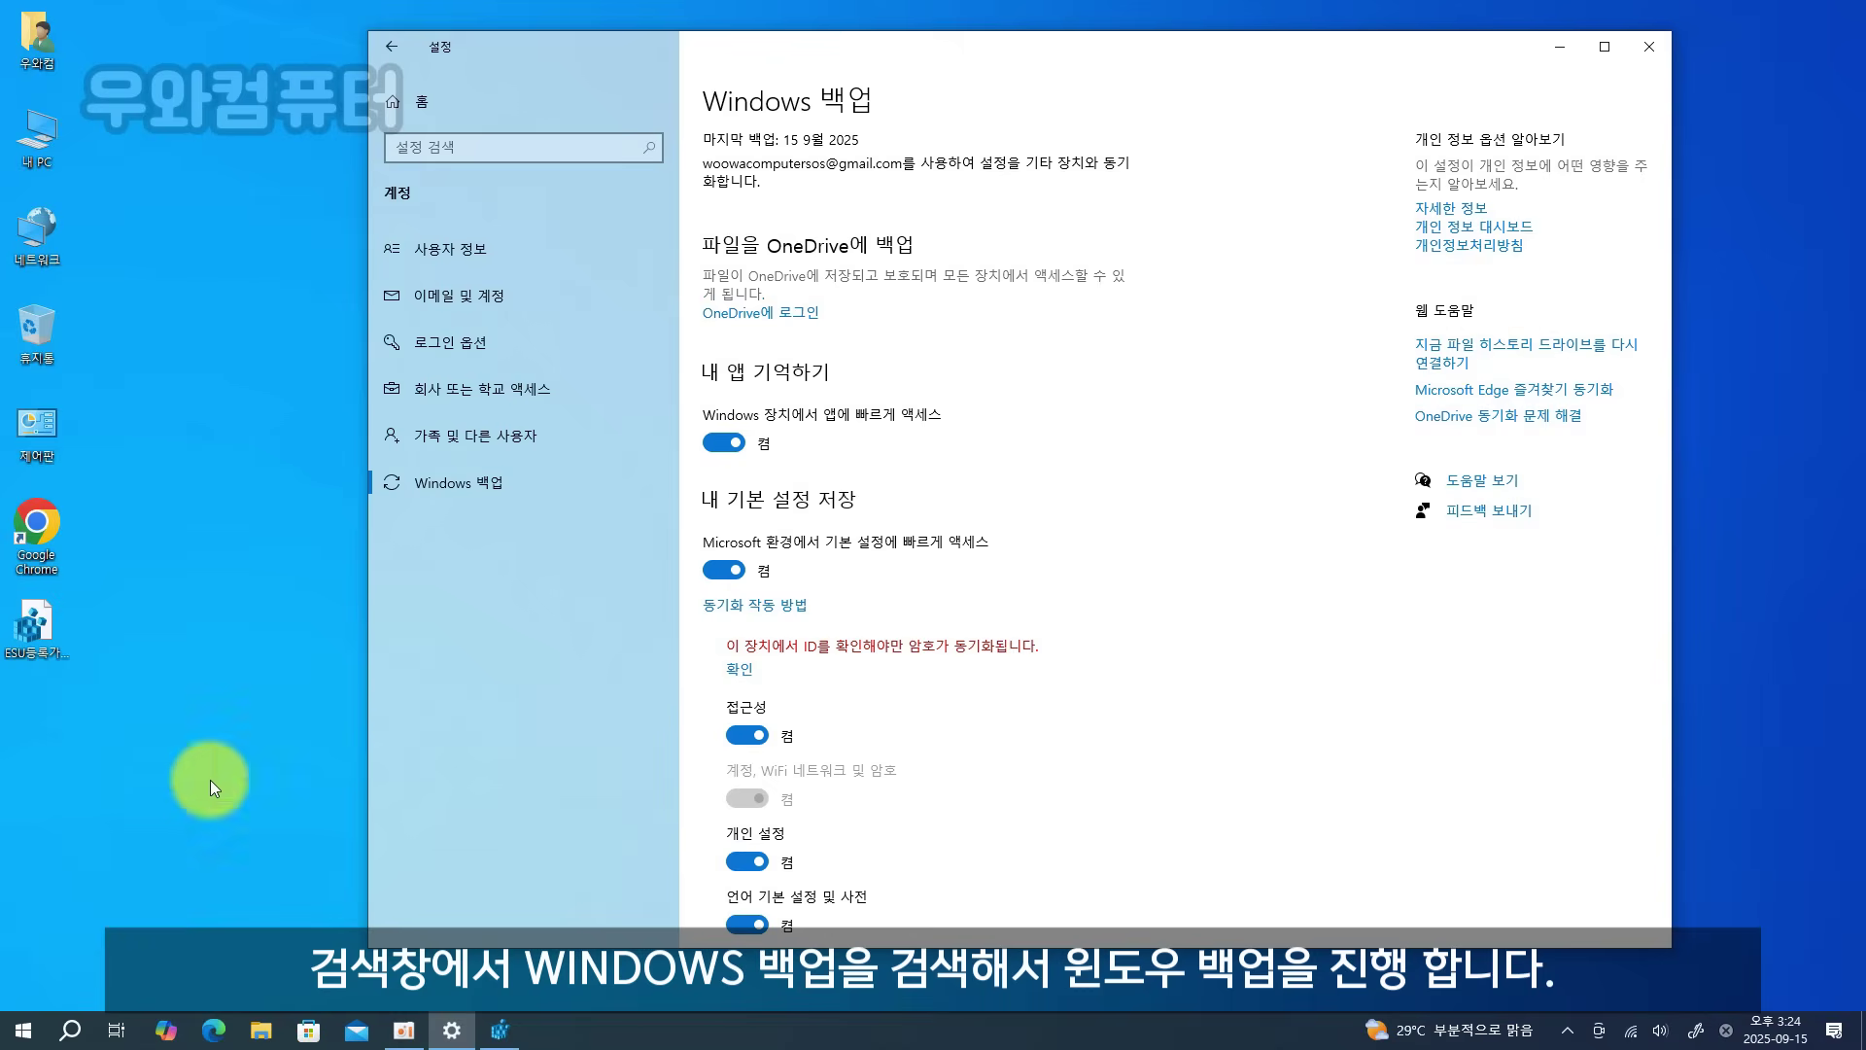
Search Windows for 'WINDOWS 백업', switching between English and Korean input.
click(86, 1036)
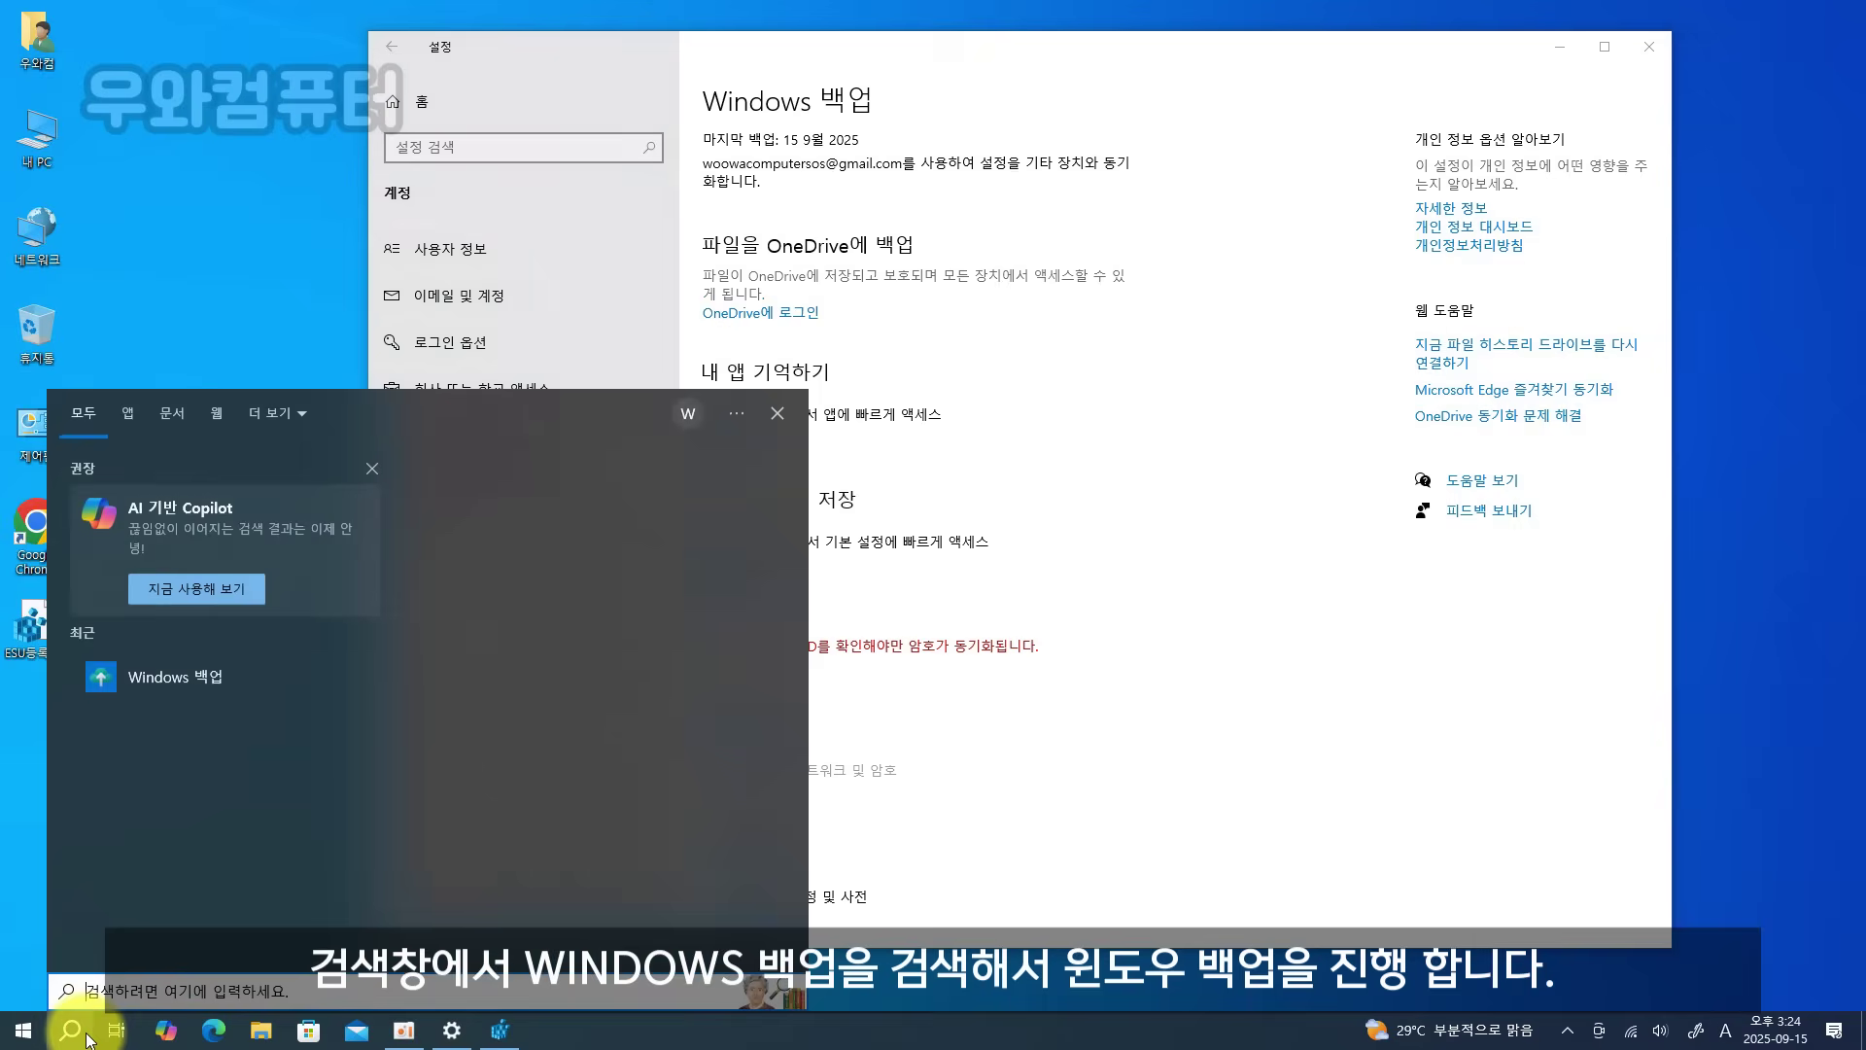
key(Hangul)
text(윈)
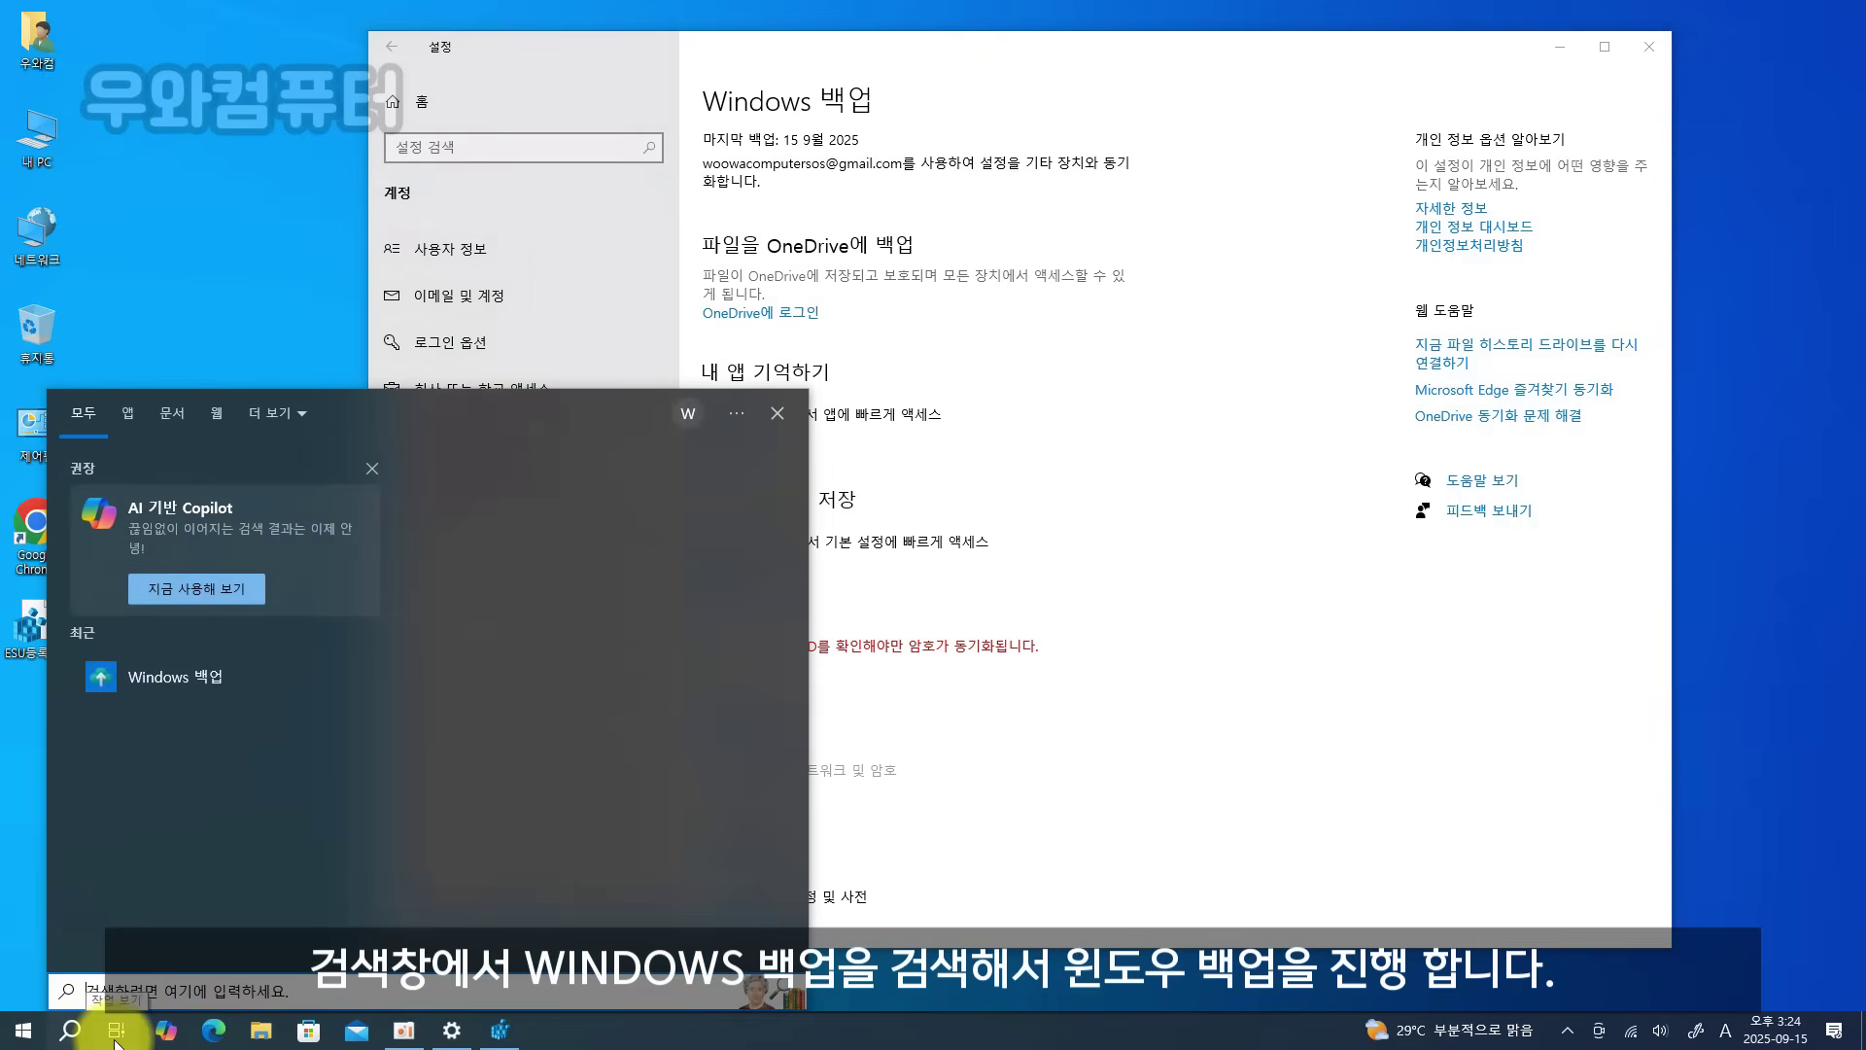
key(BackSpace)
key(Hangul)
text(WIND)
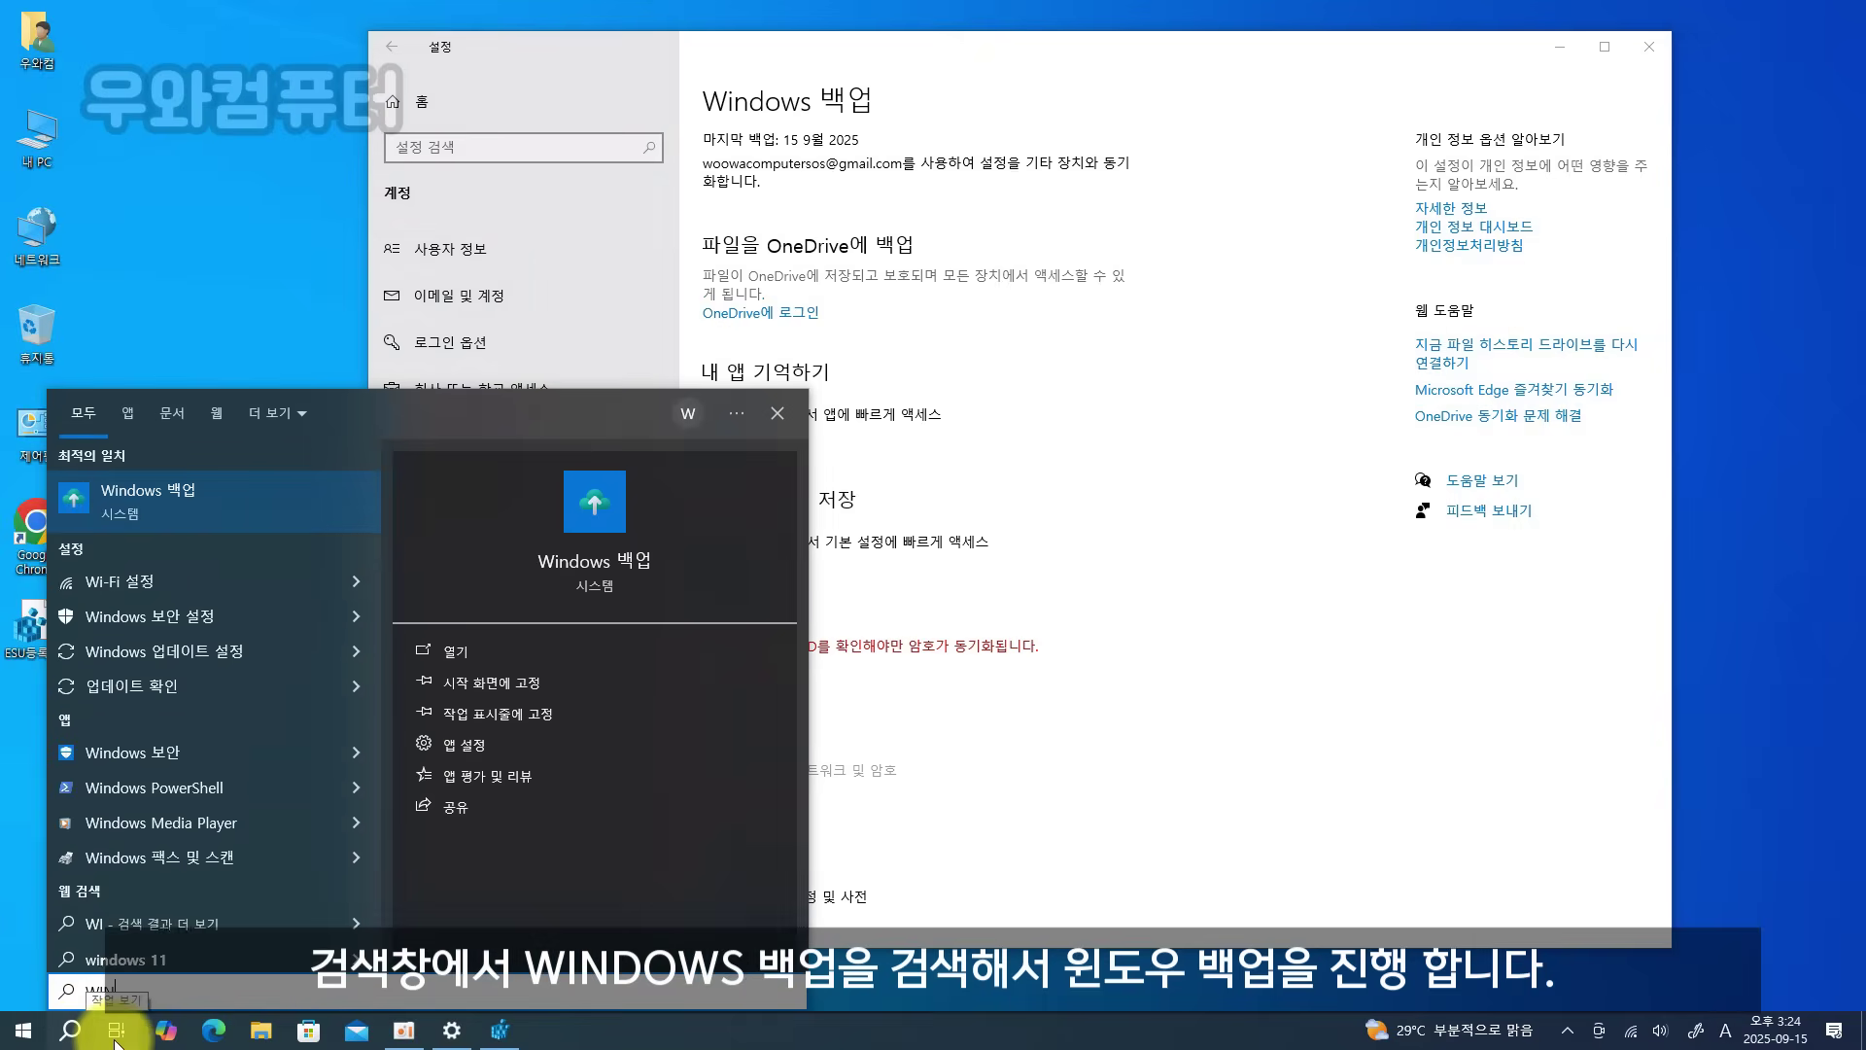
text(OWS)
key(Hangul)
text(백업)
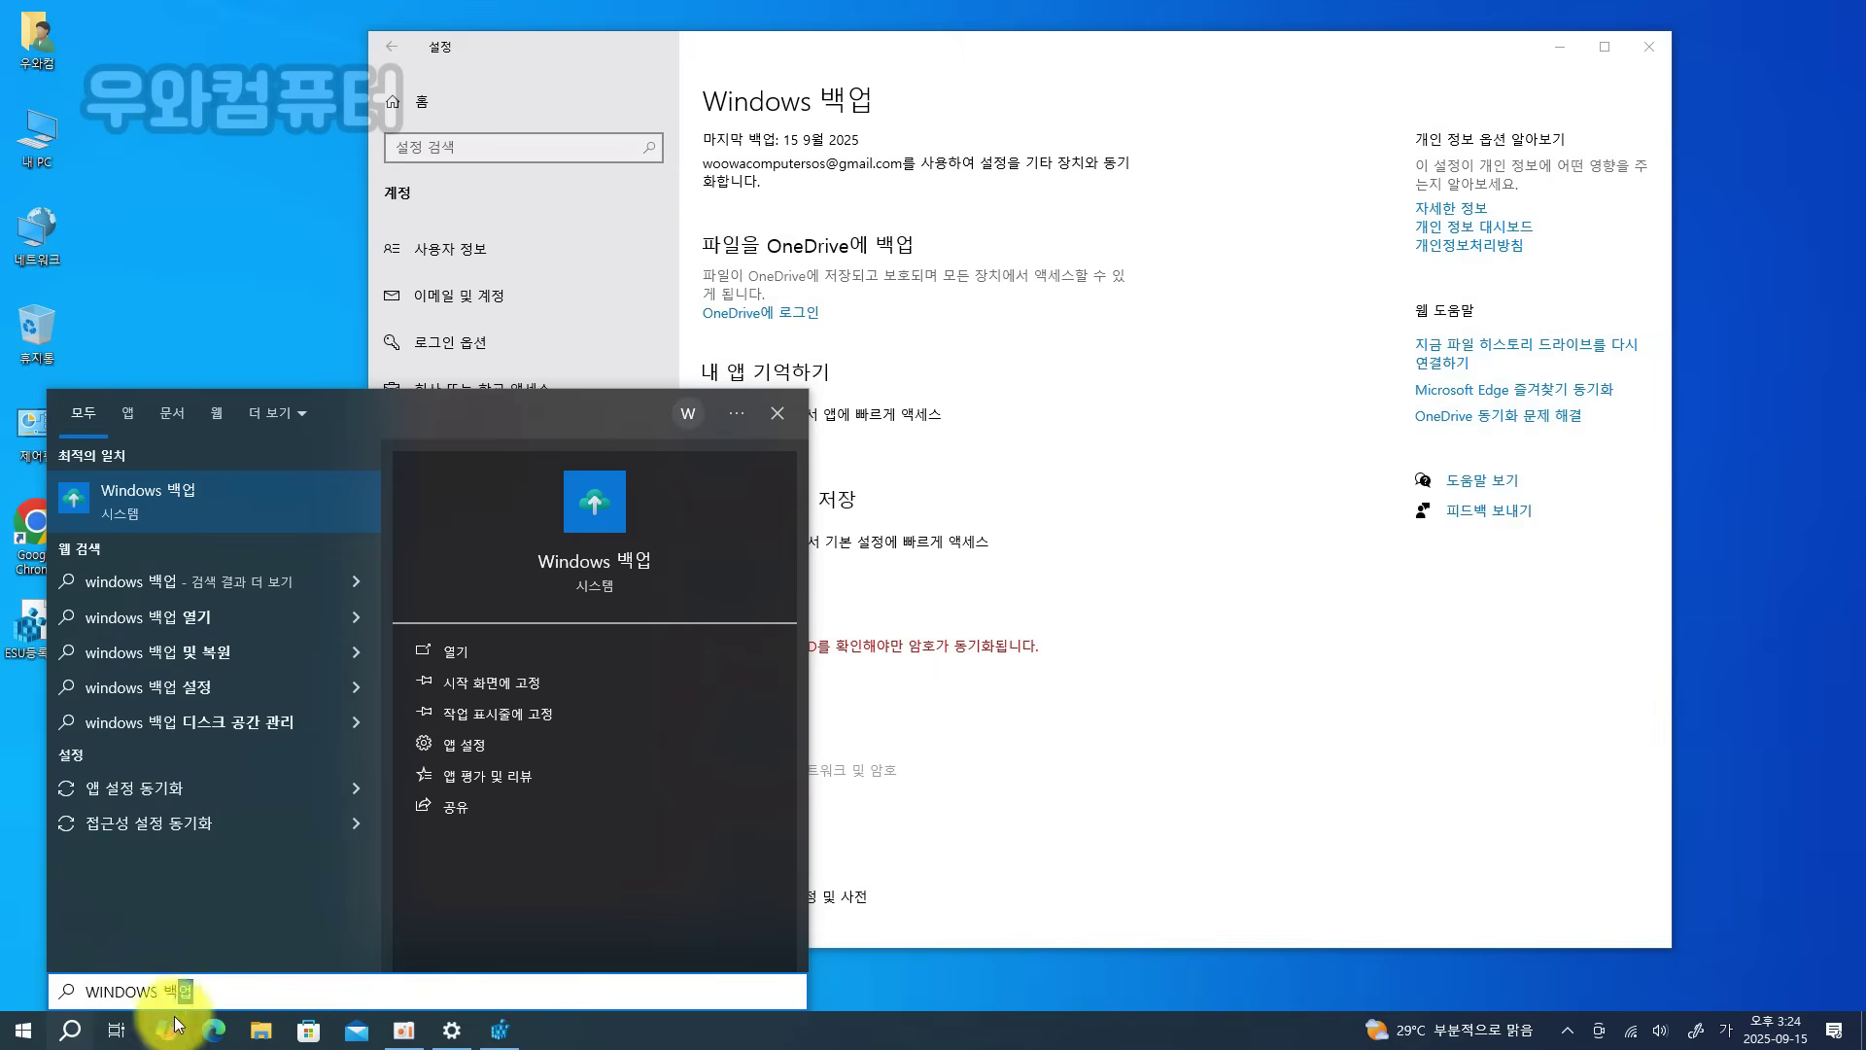
Launch the Windows 백업 app and choose 이 PC 백업 to back up this PC.
click(476, 661)
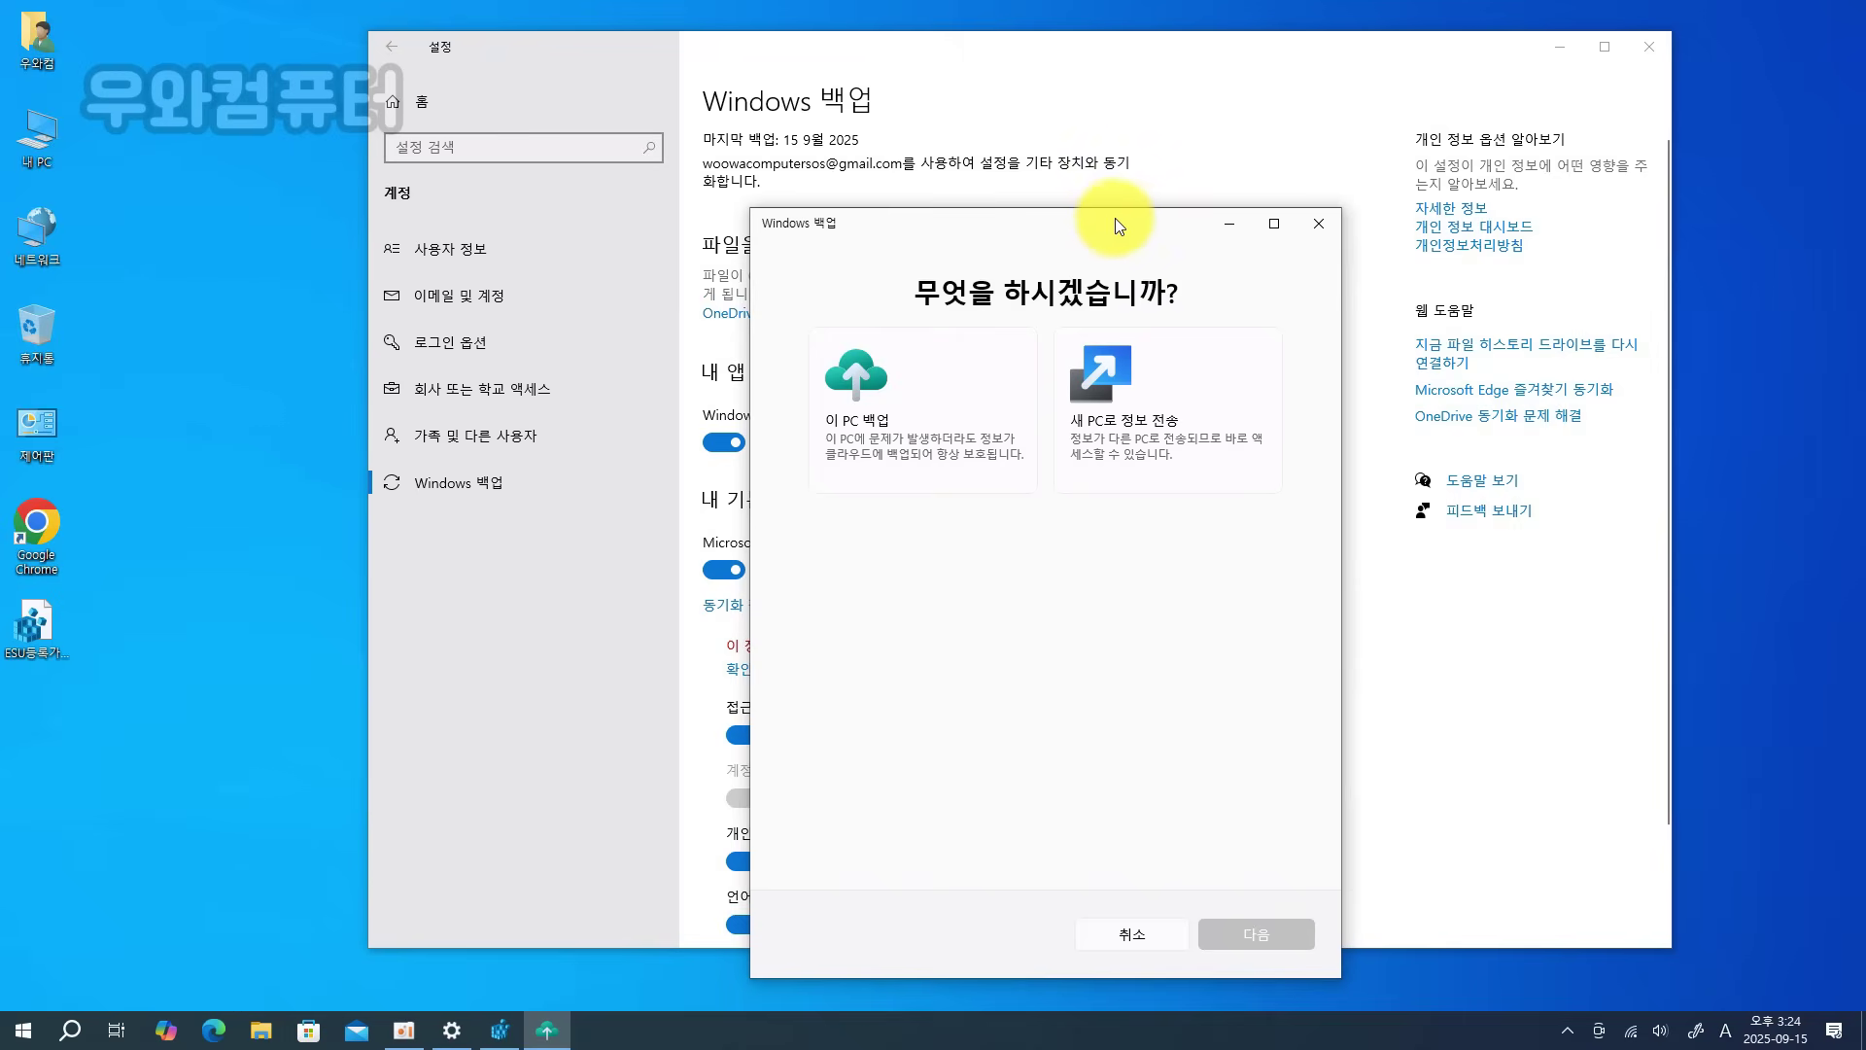
drag(1115, 225, 557, 138)
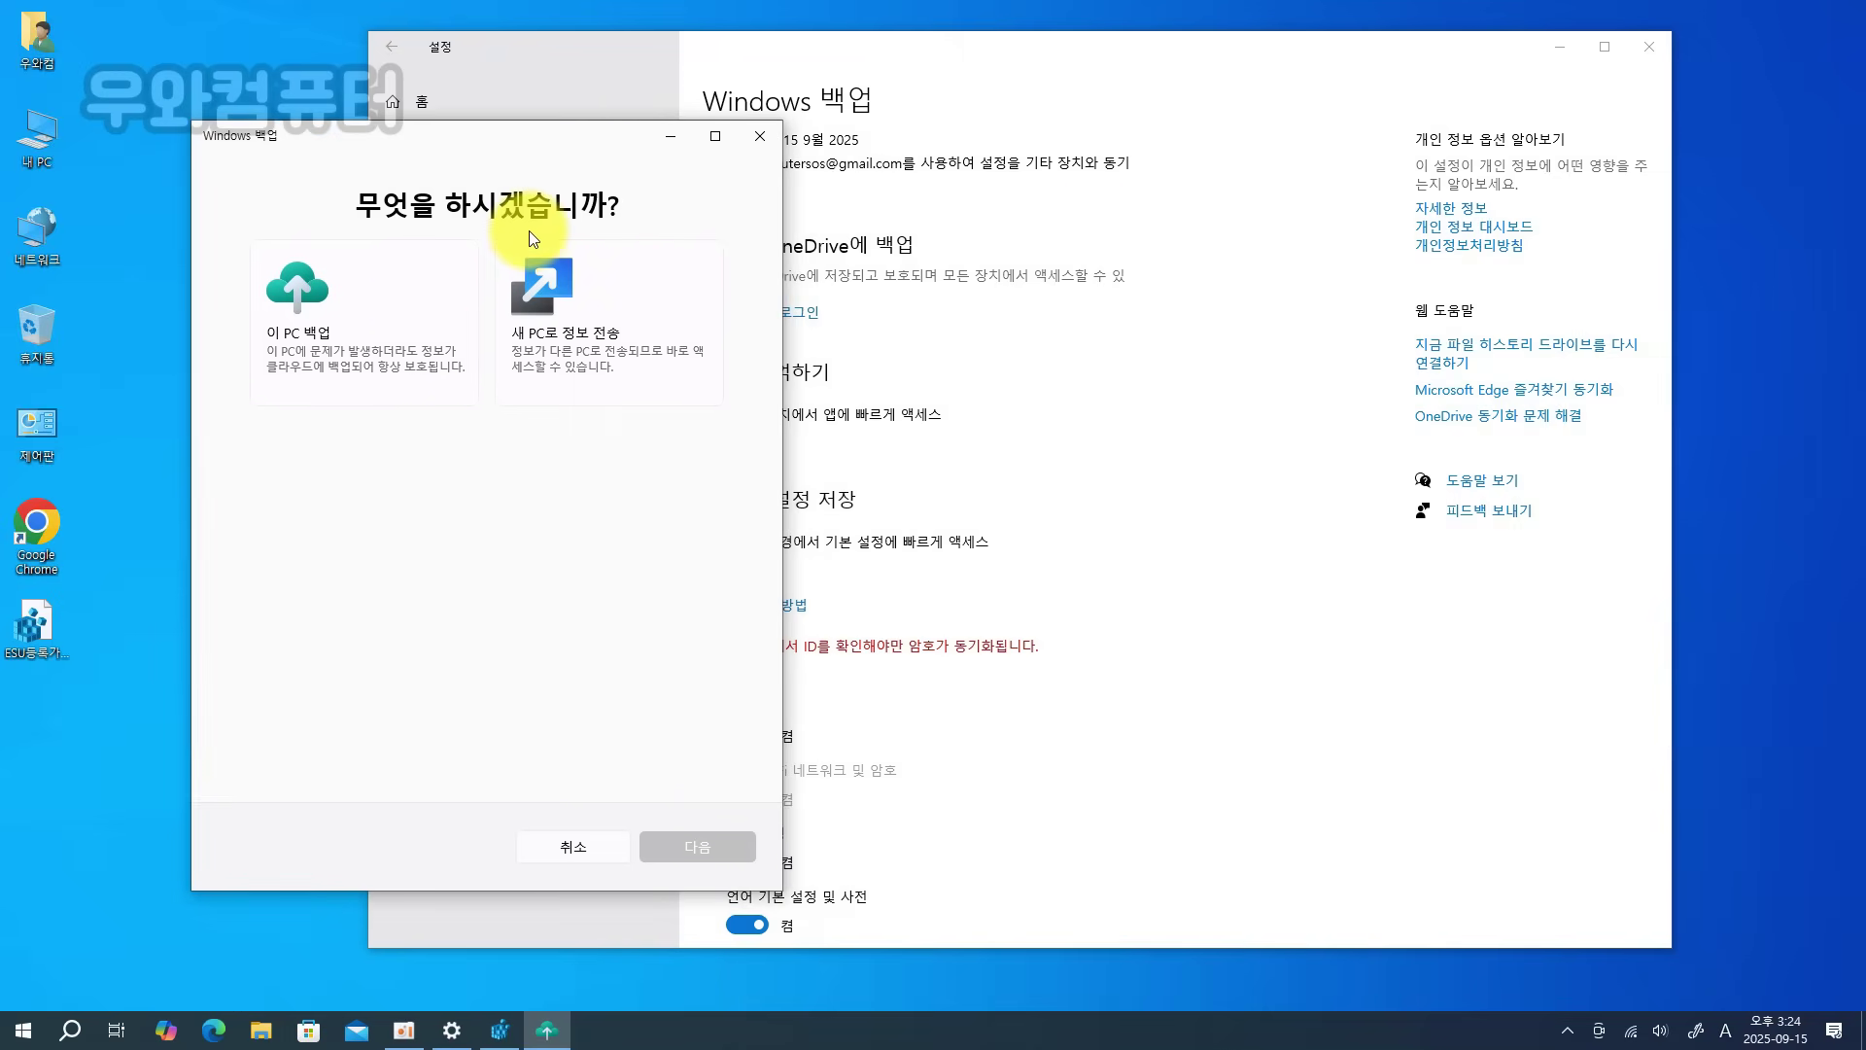
click(297, 317)
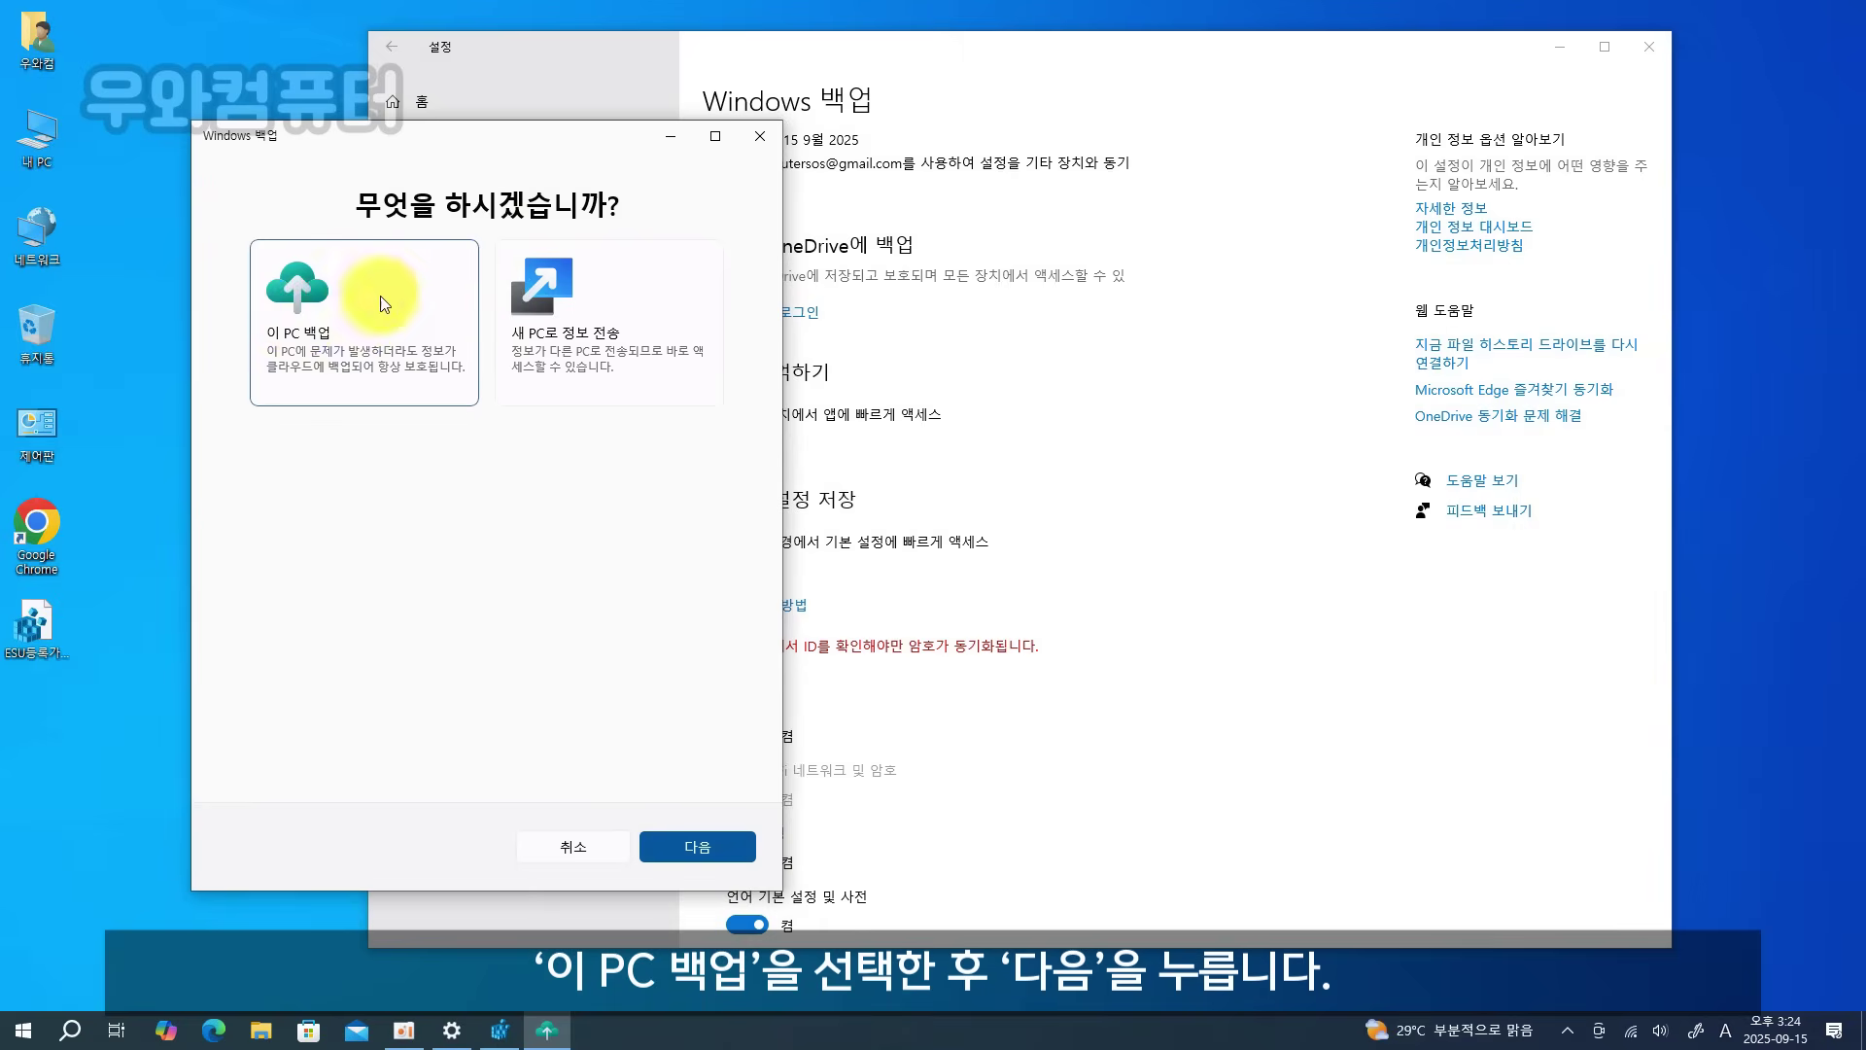
click(717, 842)
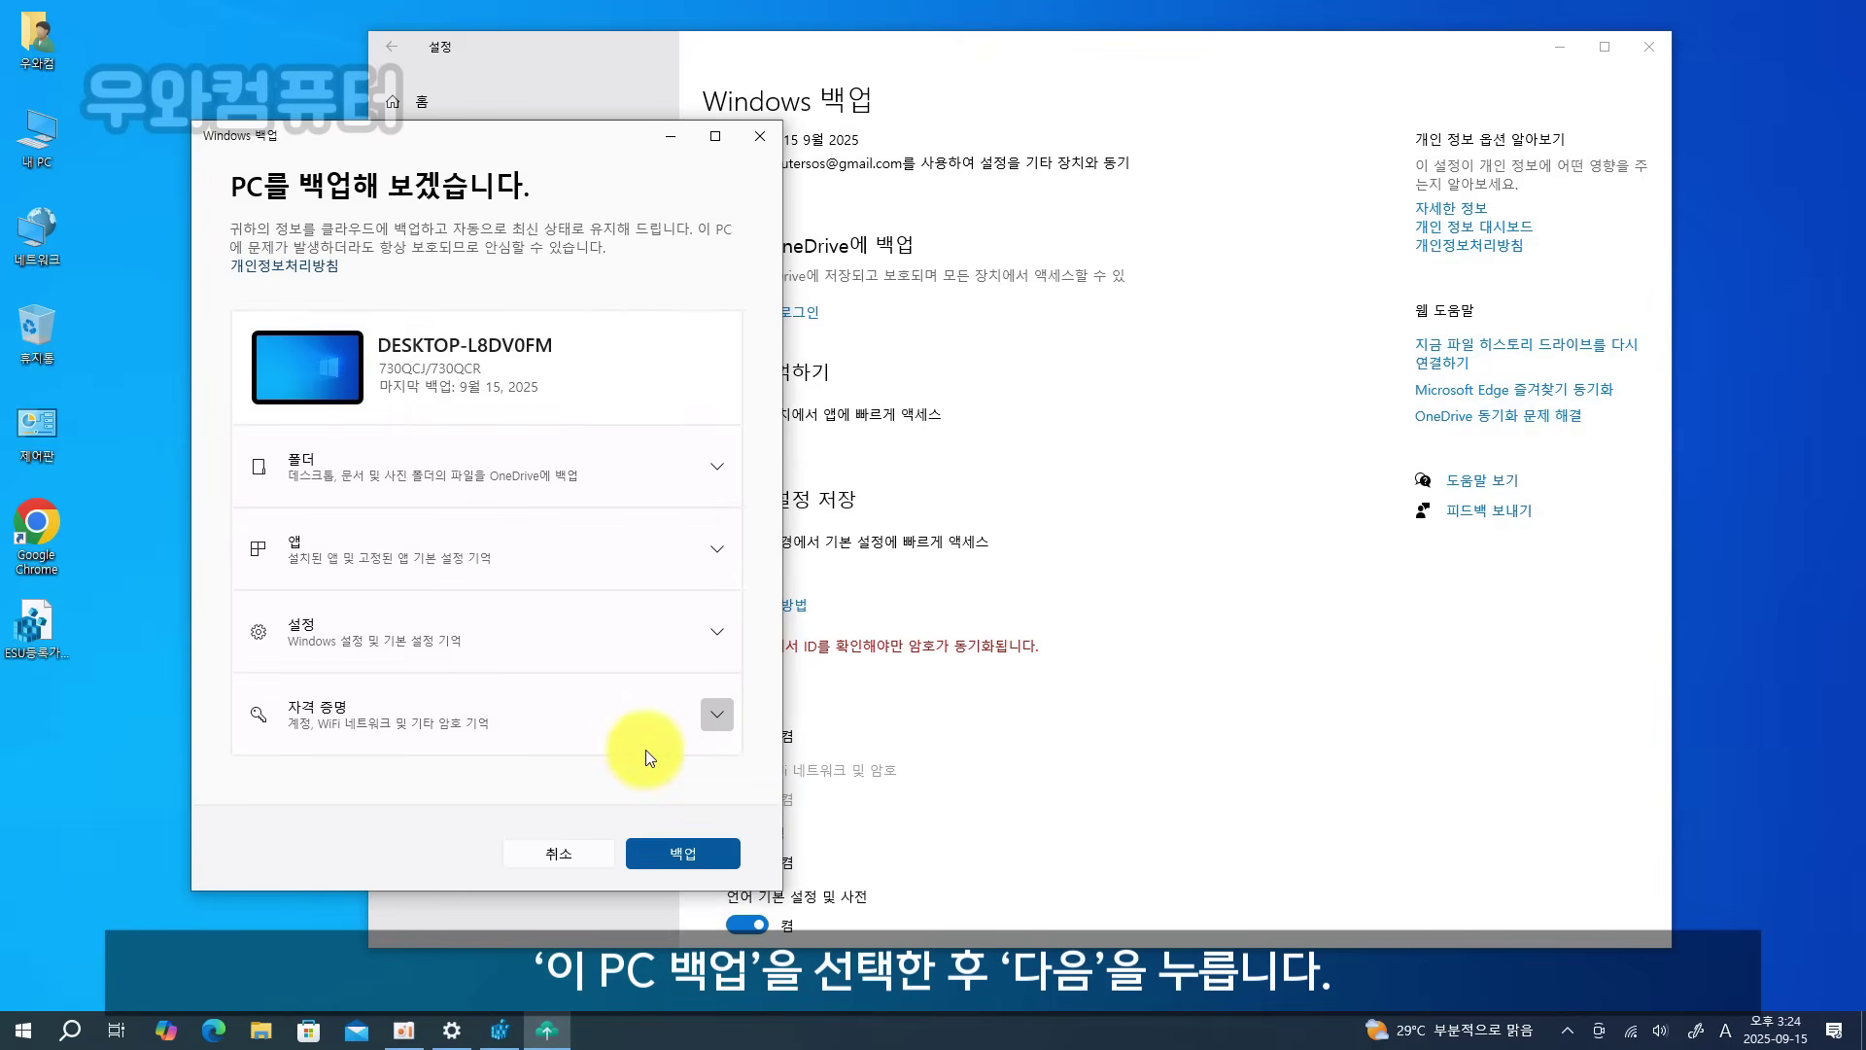
Review the folders, apps, settings and credentials categories, then start the backup.
click(717, 468)
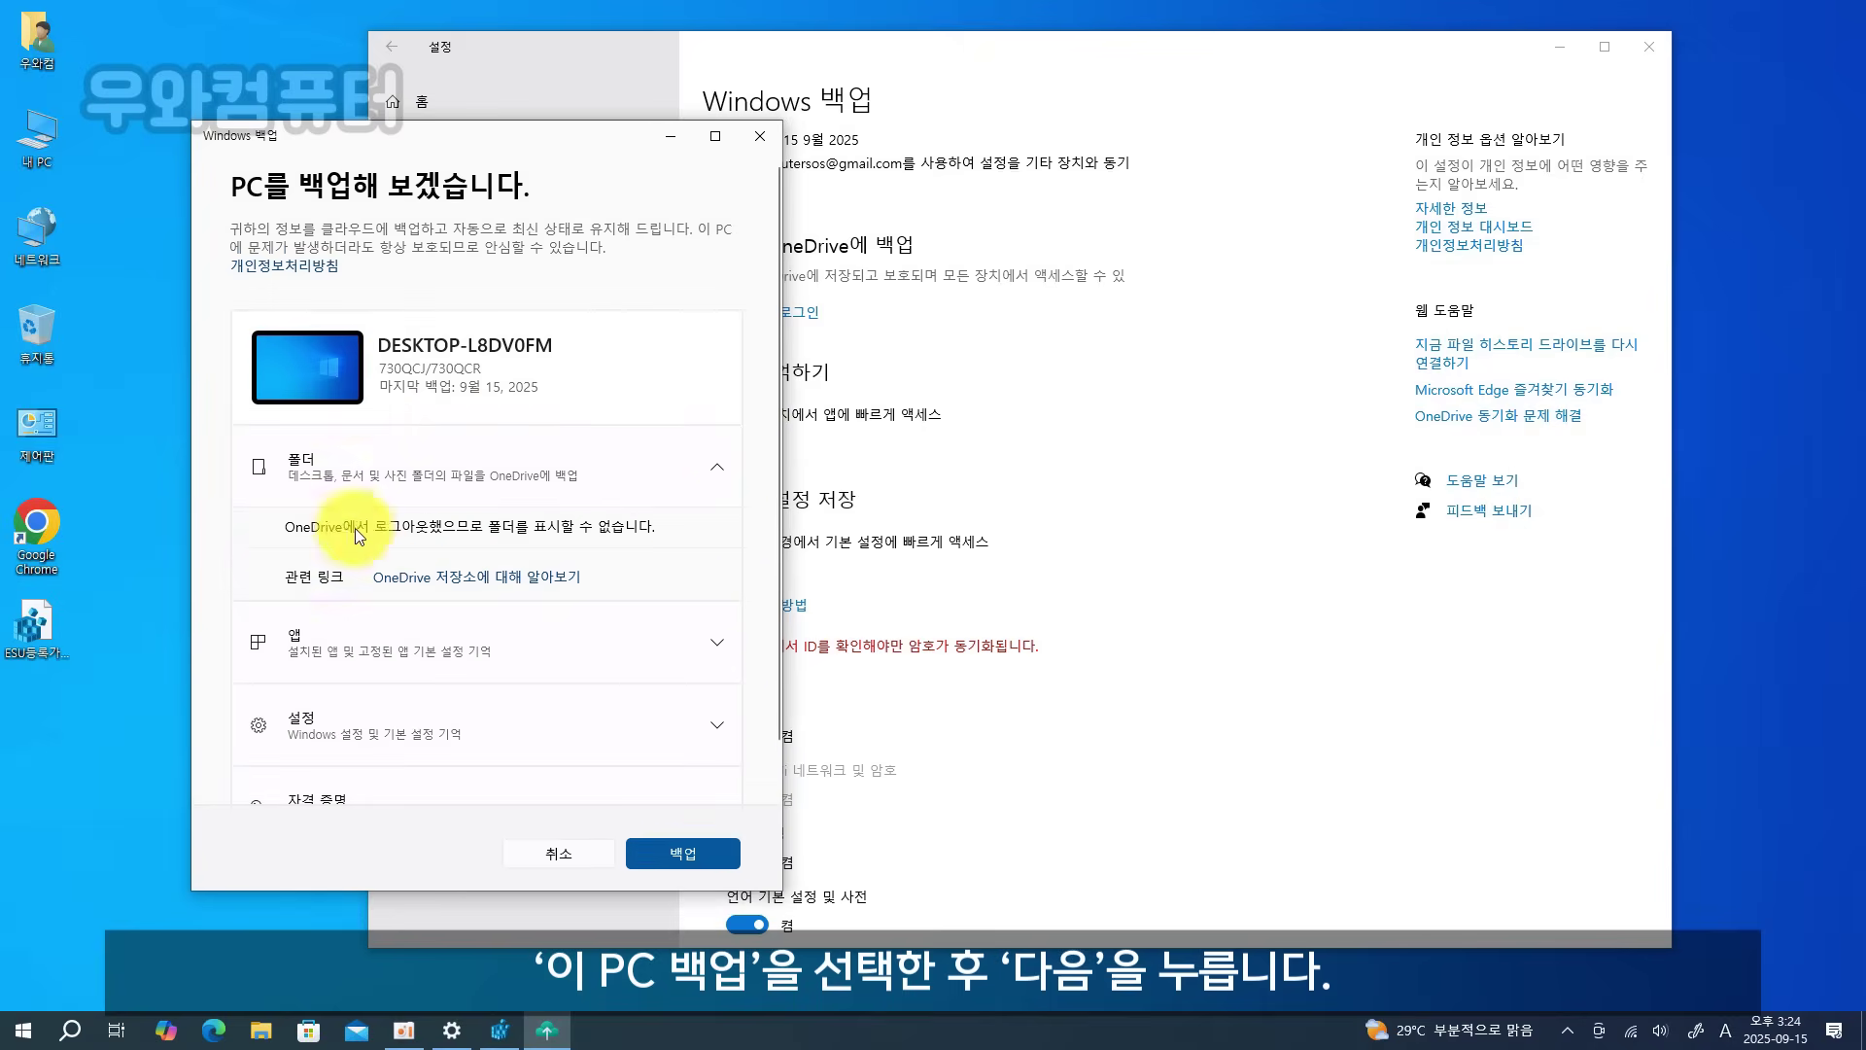
click(715, 643)
scroll(721, 698, down, 1)
click(715, 666)
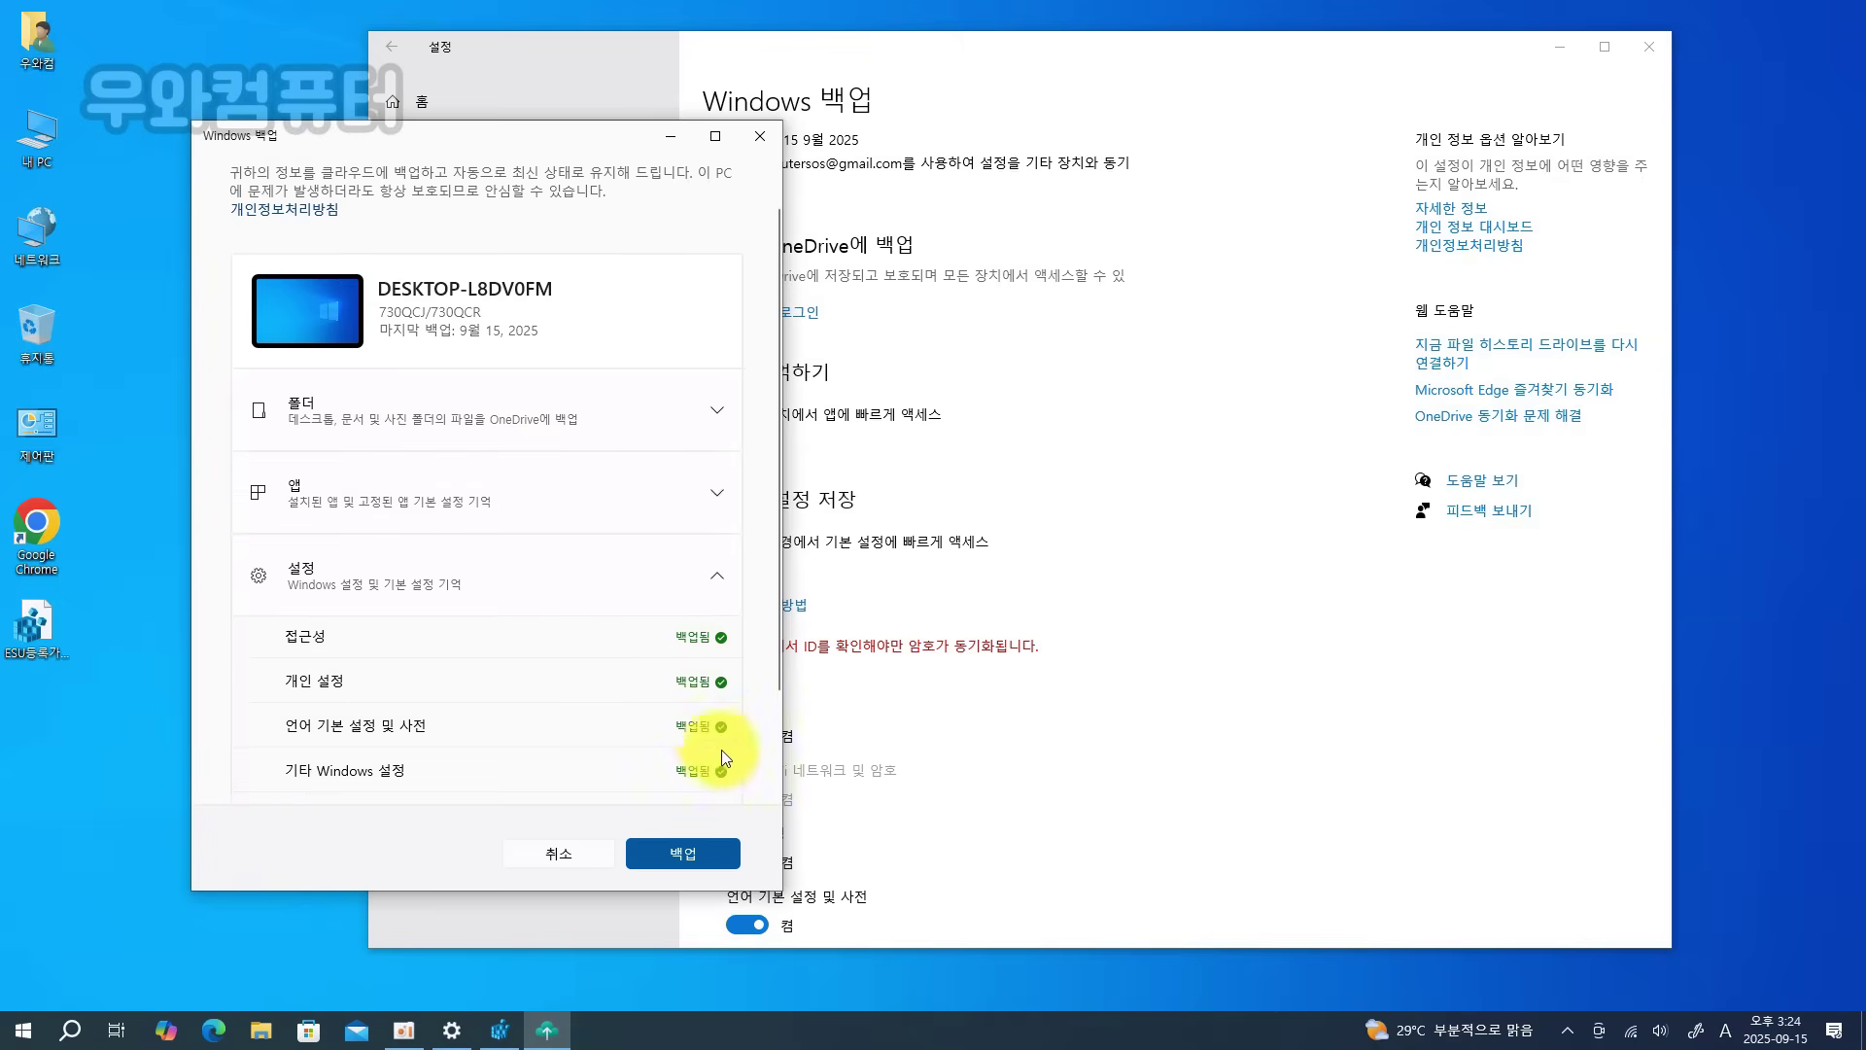
scroll(721, 749, down, 1)
click(716, 743)
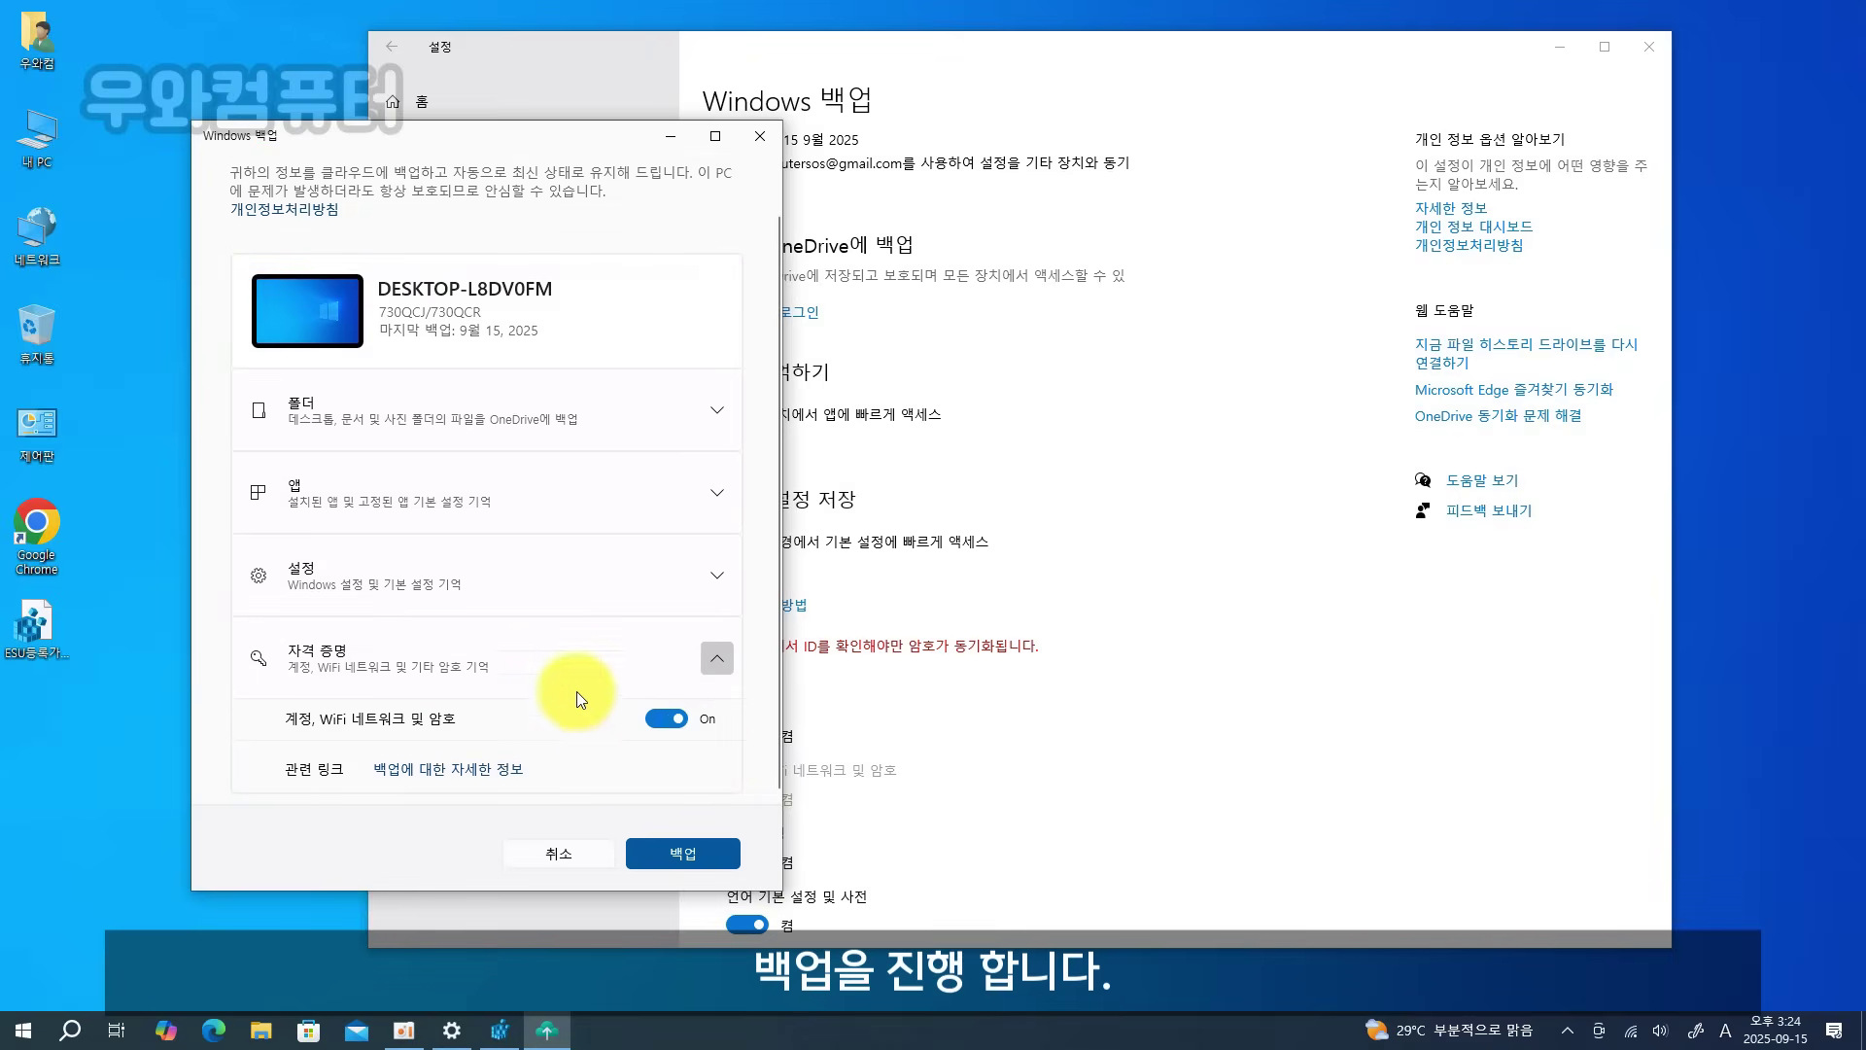
scroll(597, 575, up, 2)
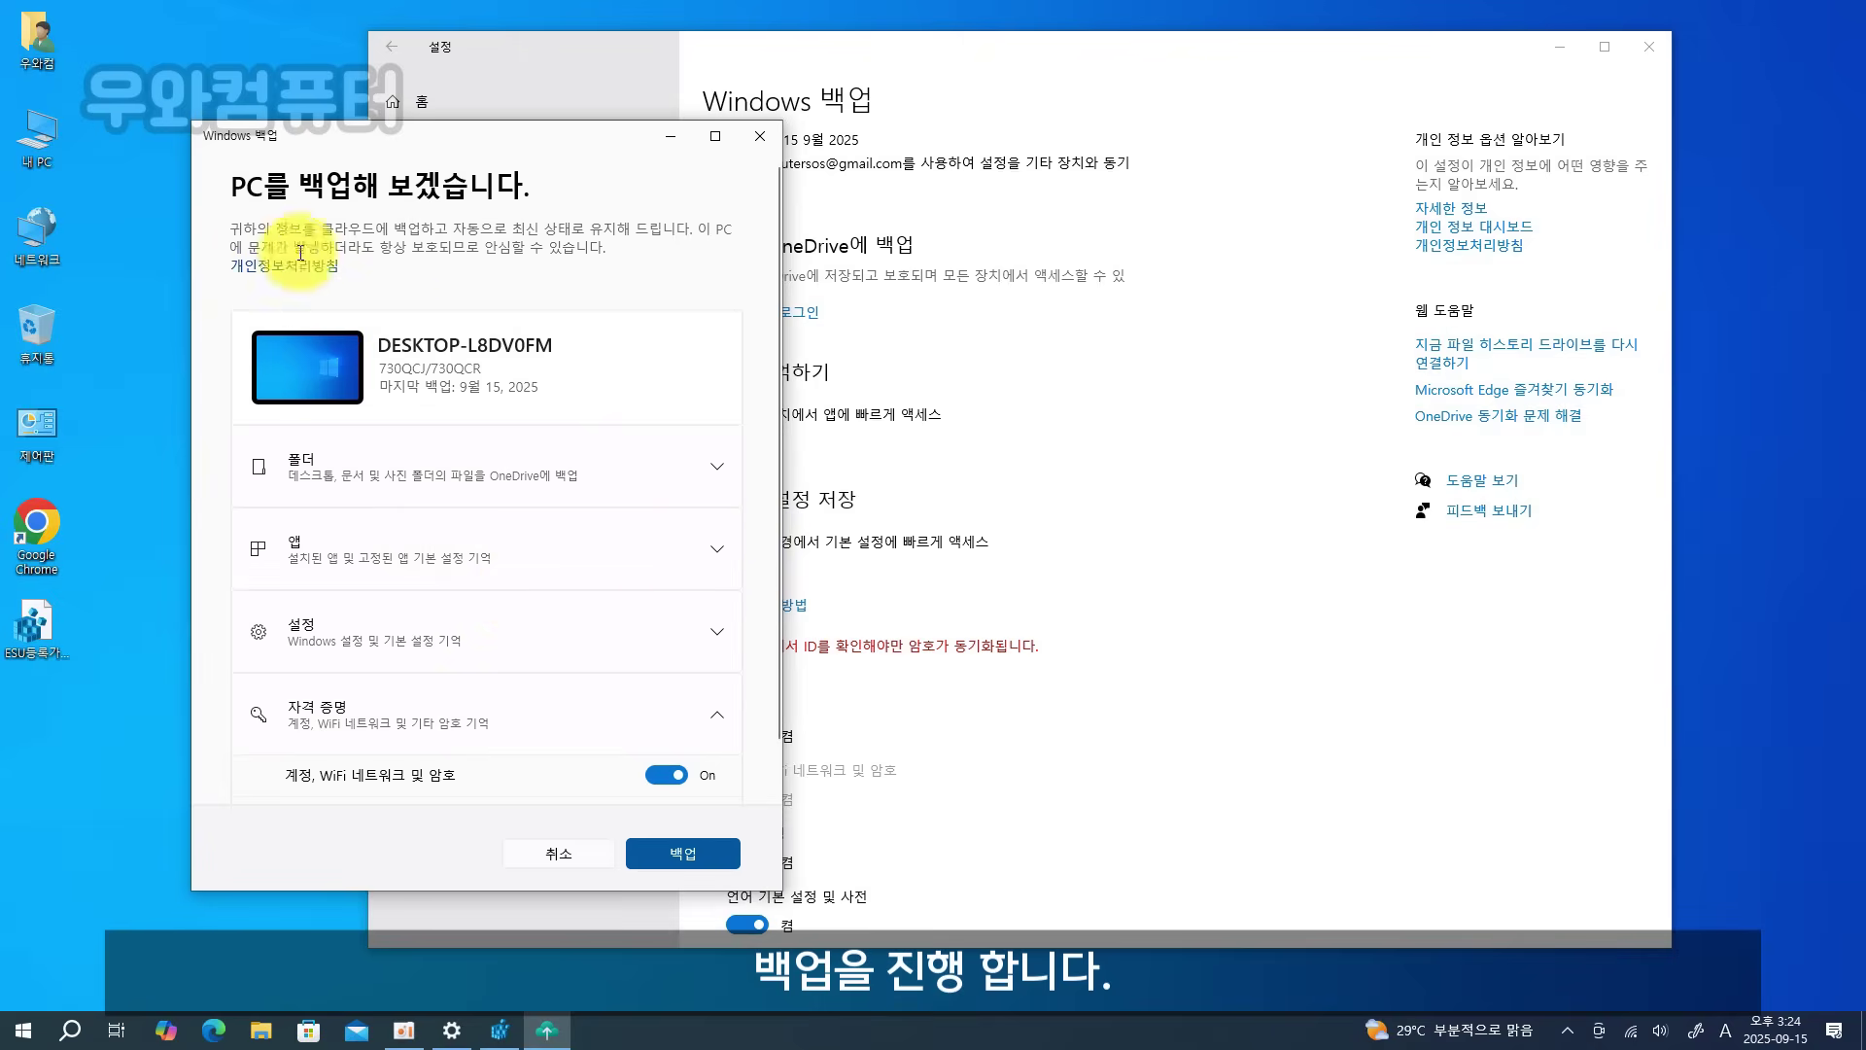
click(679, 846)
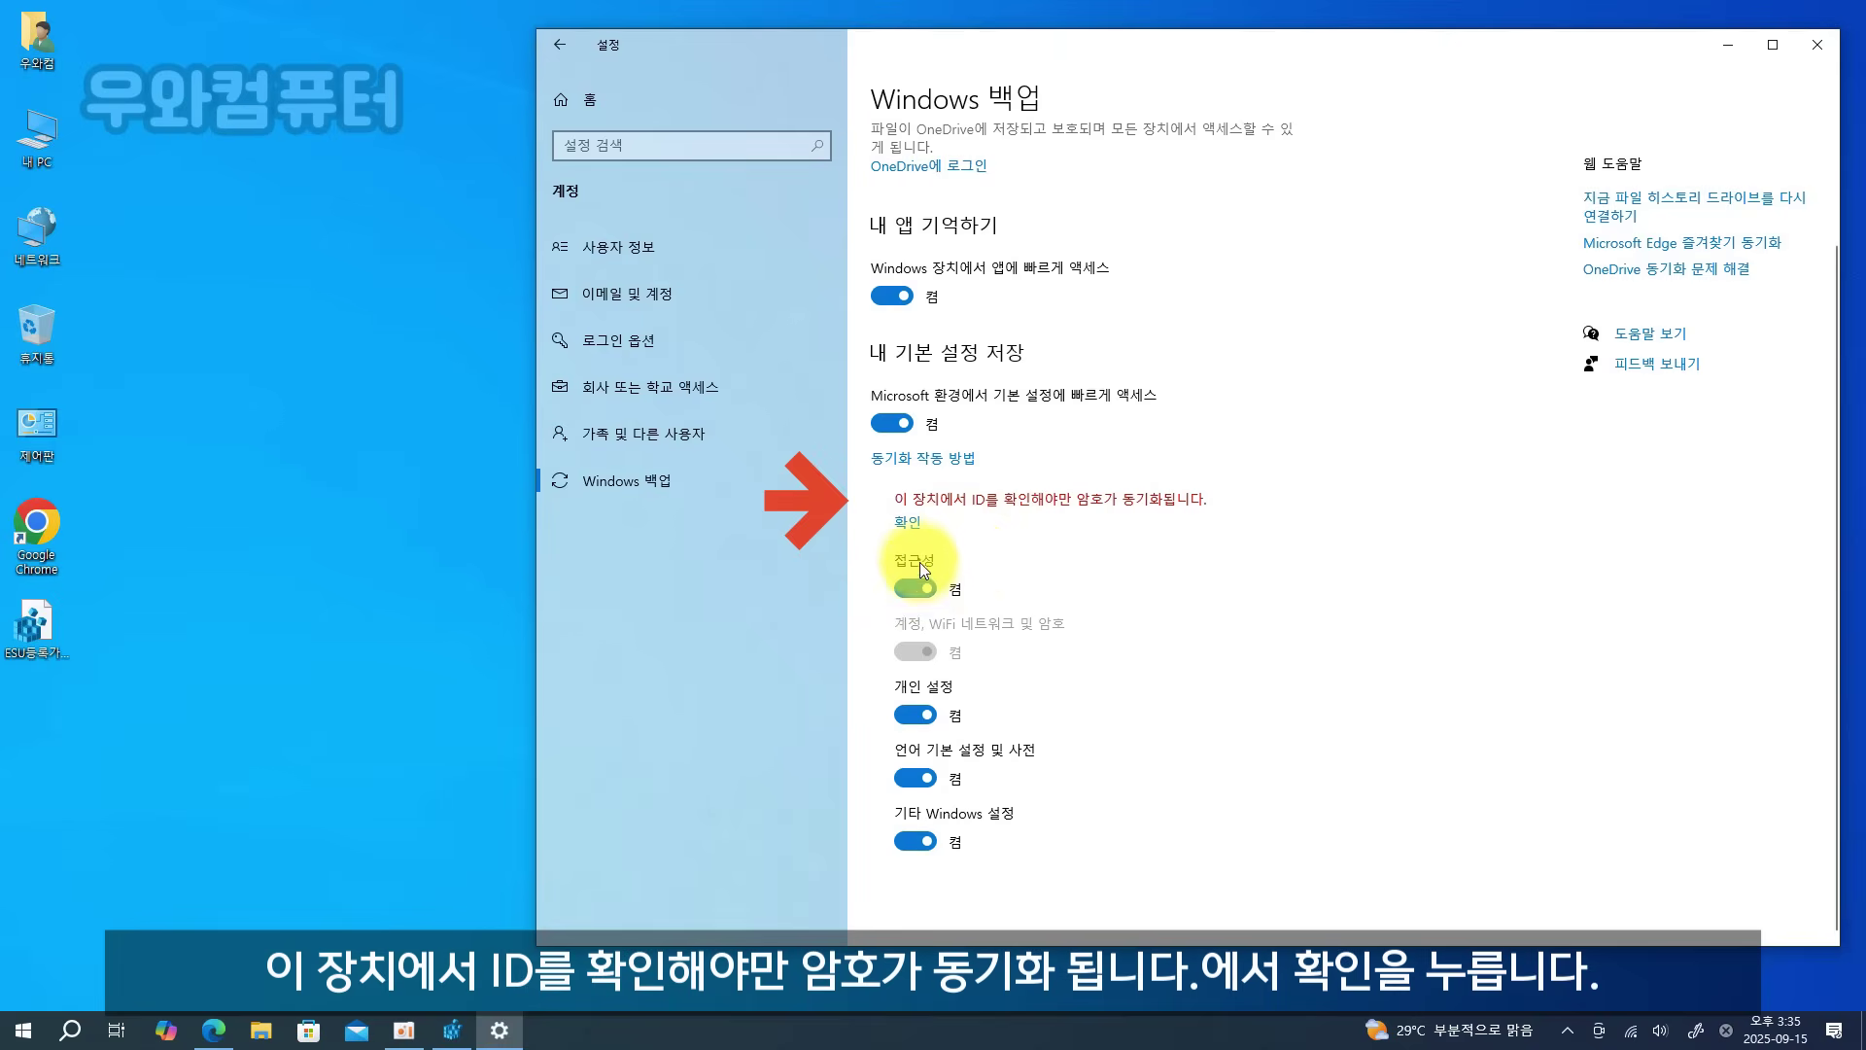
Verify the device identity with the e-mailed verification code to enable password sync.
click(908, 530)
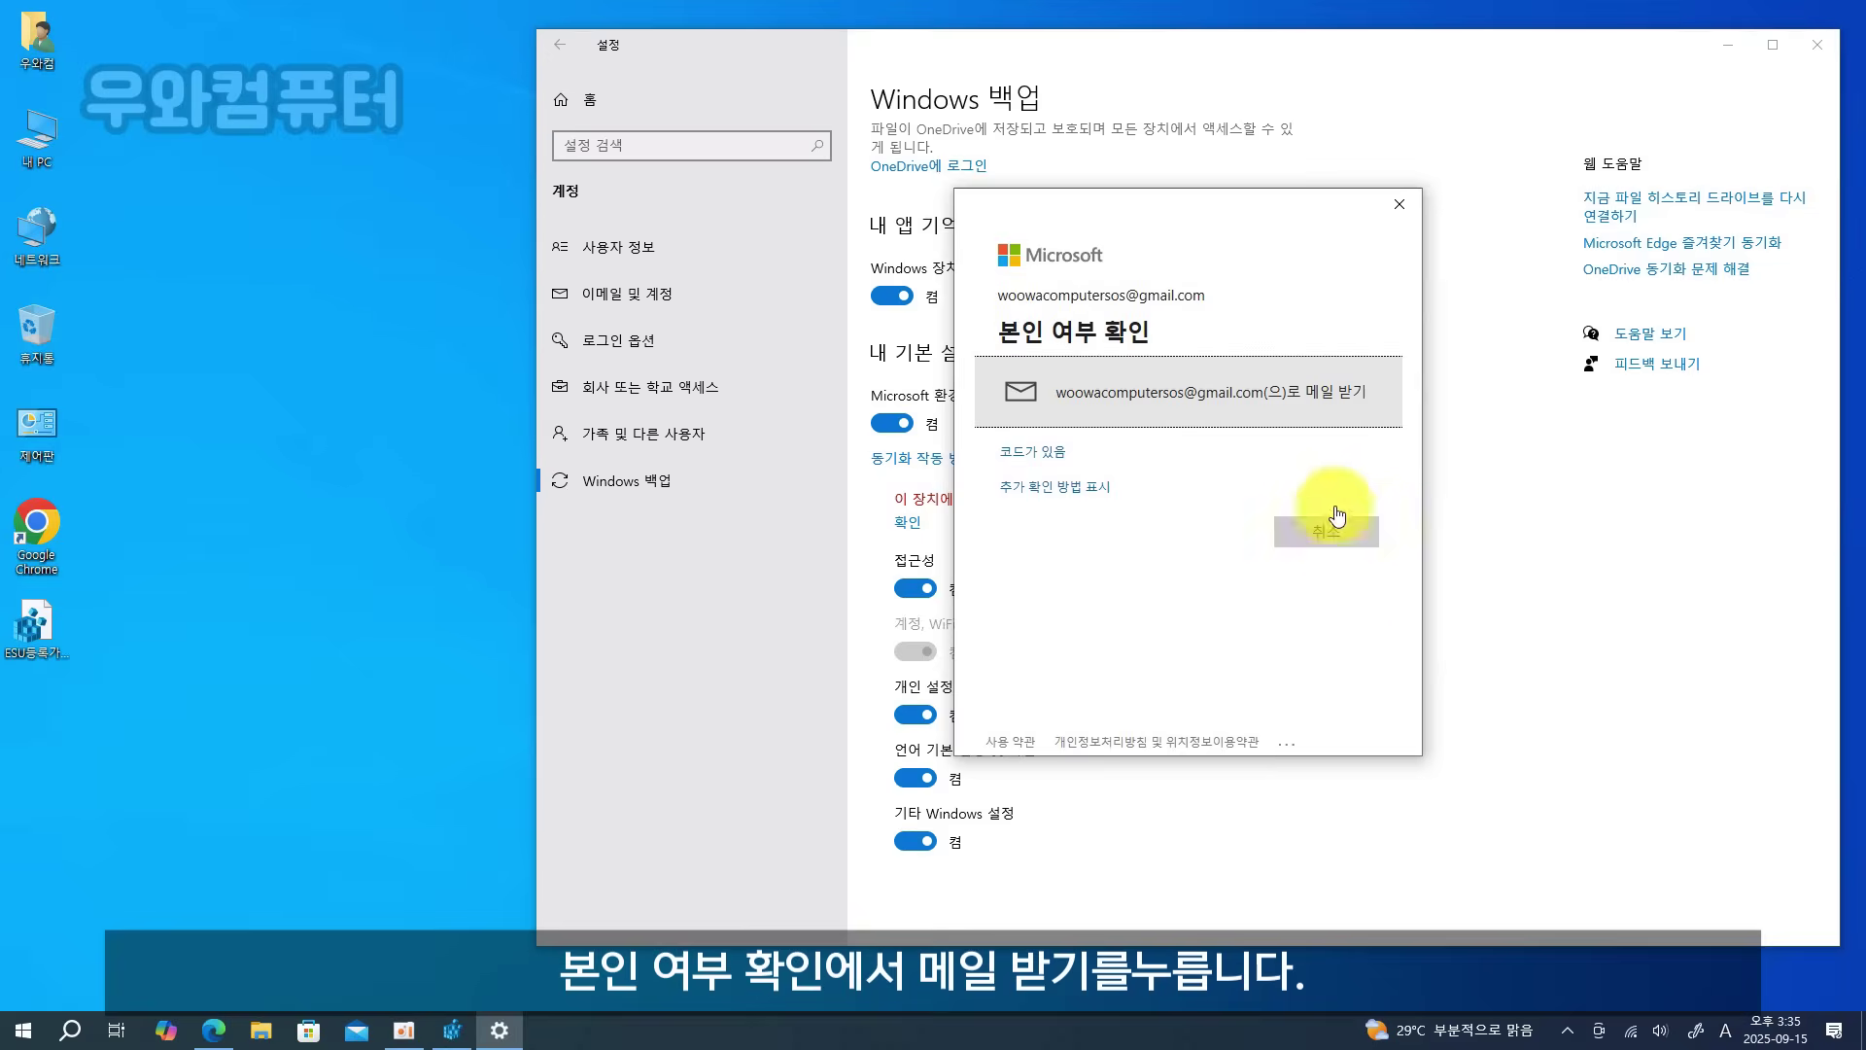
click(1285, 412)
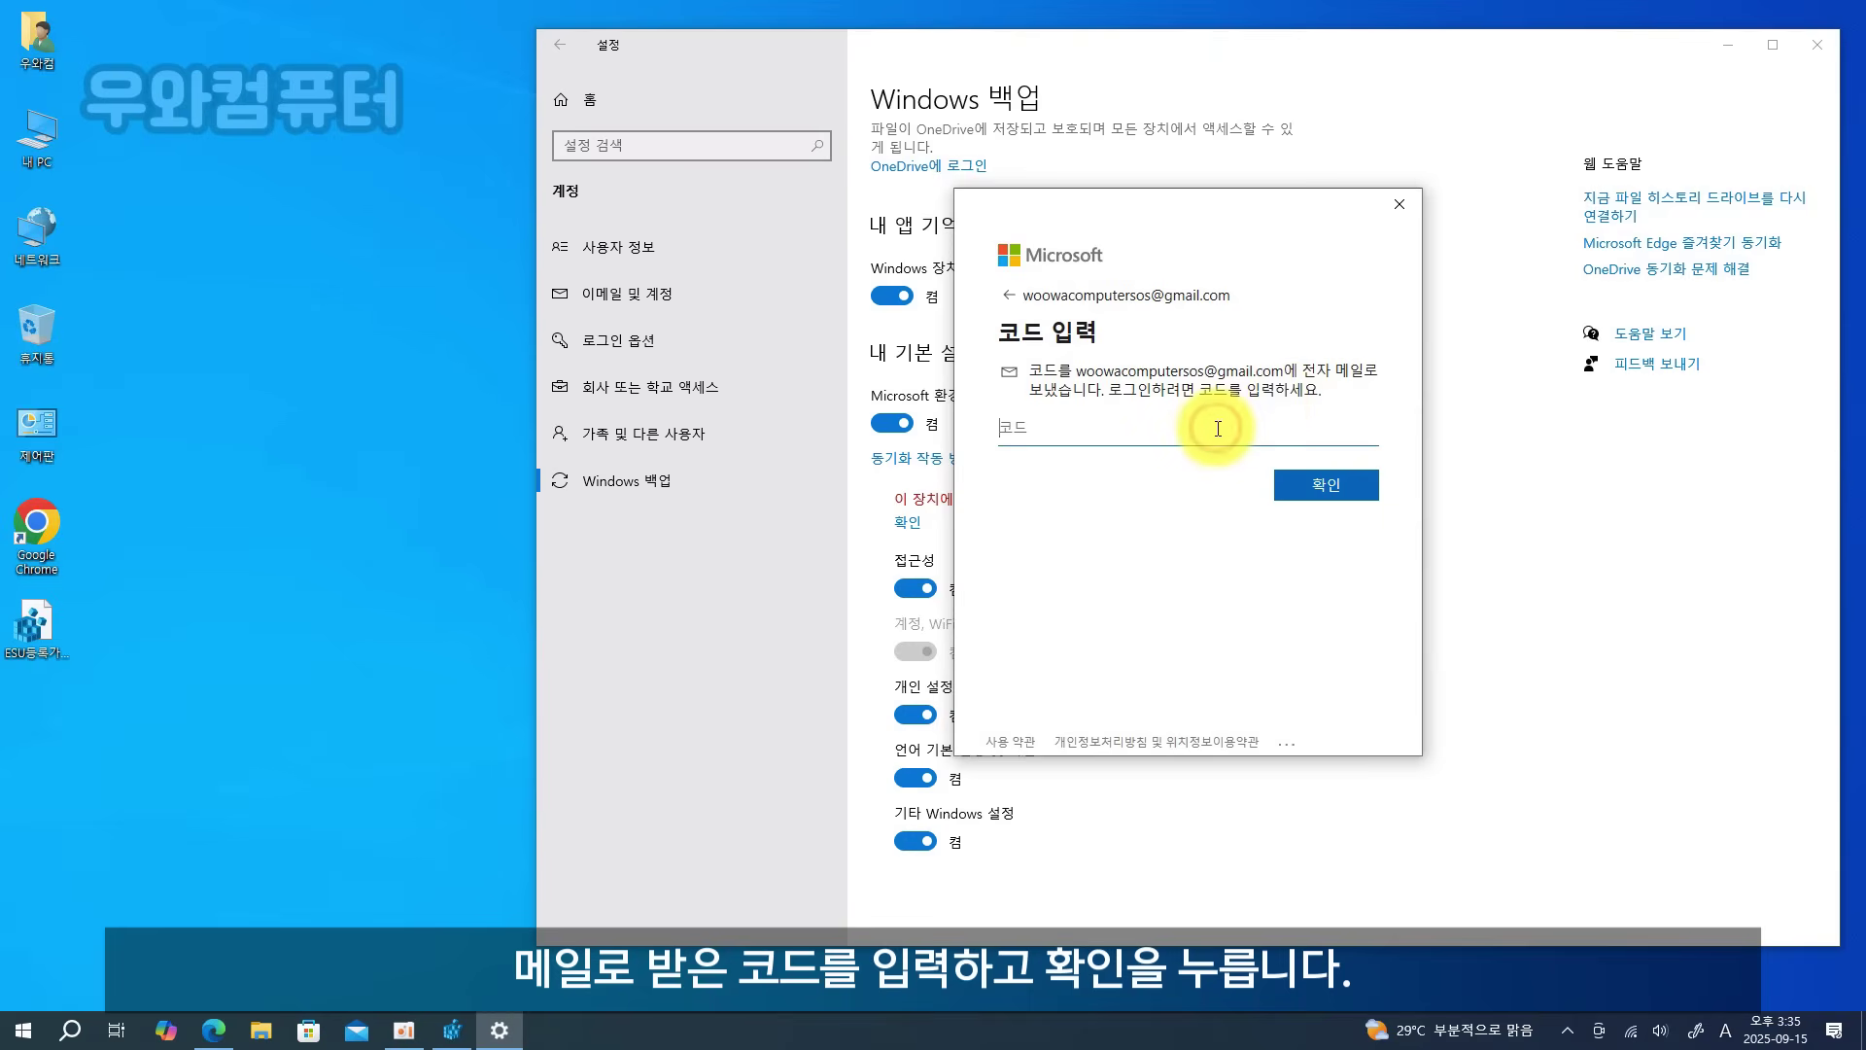
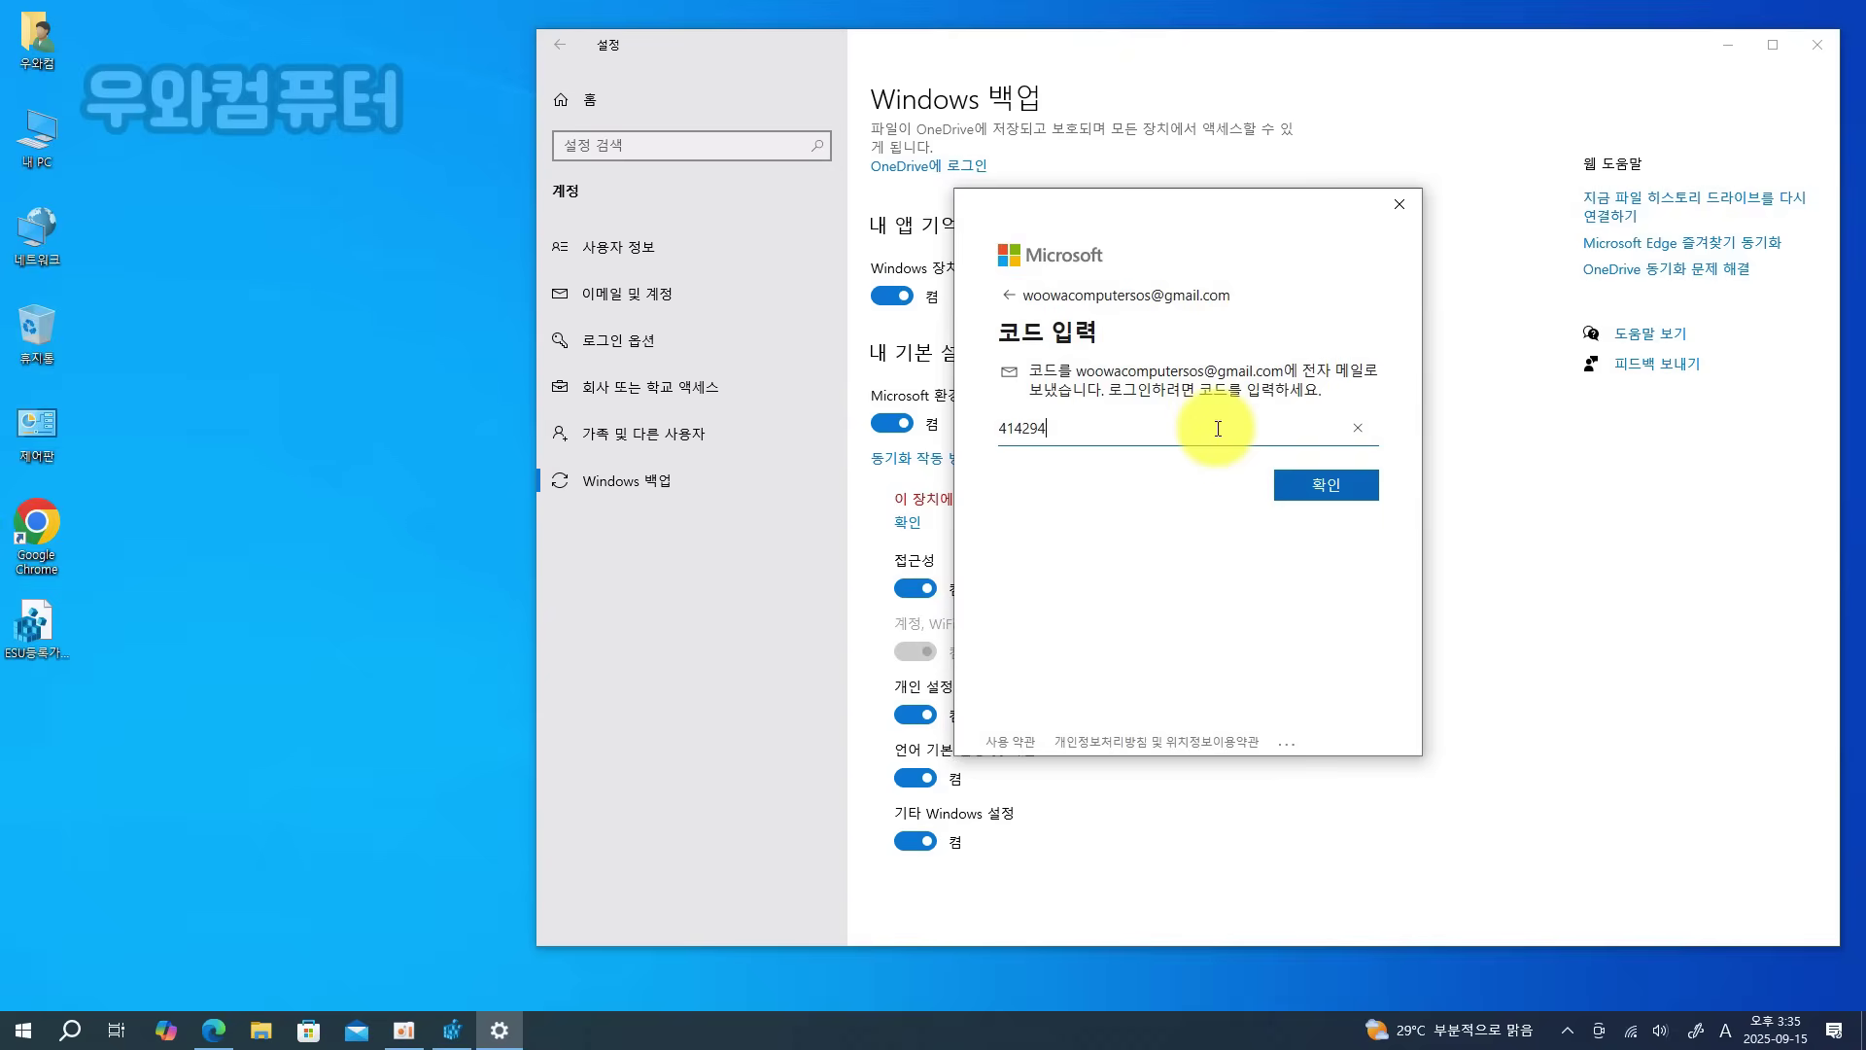
click(1308, 477)
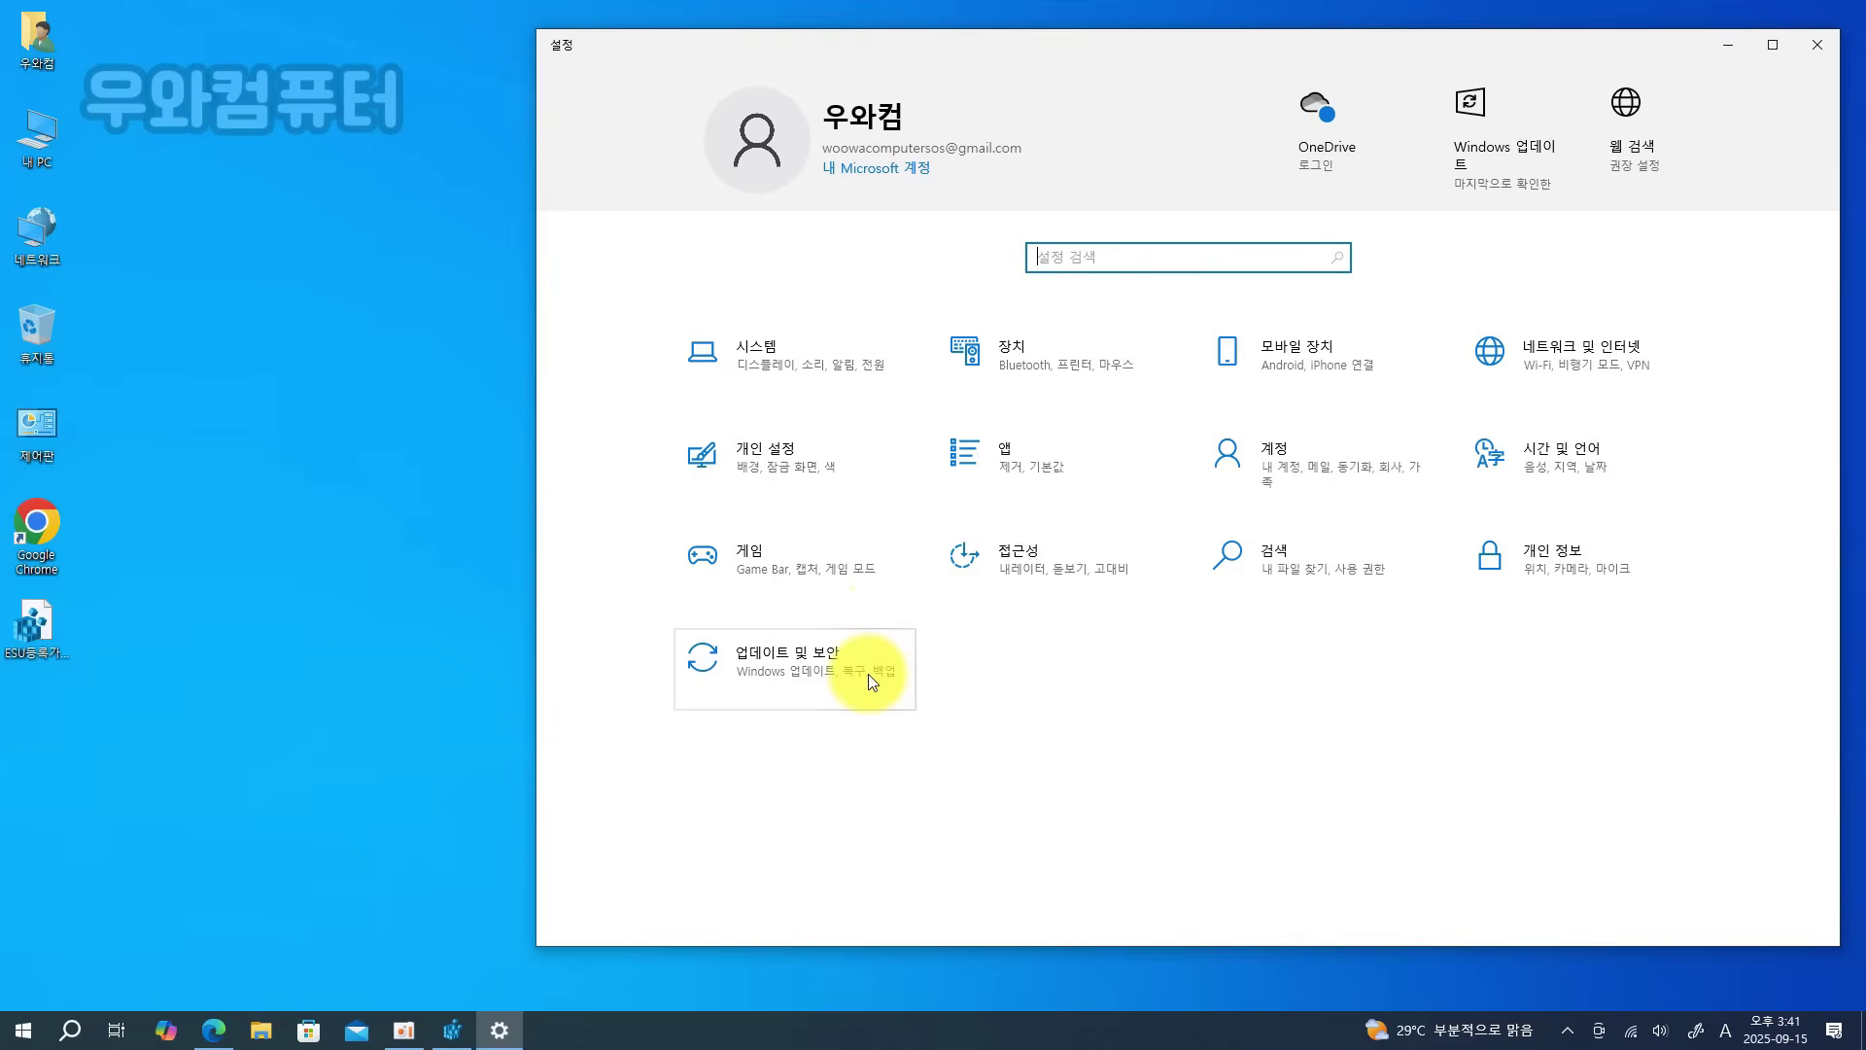
Check for updates on the Windows 업데이트 page.
click(865, 671)
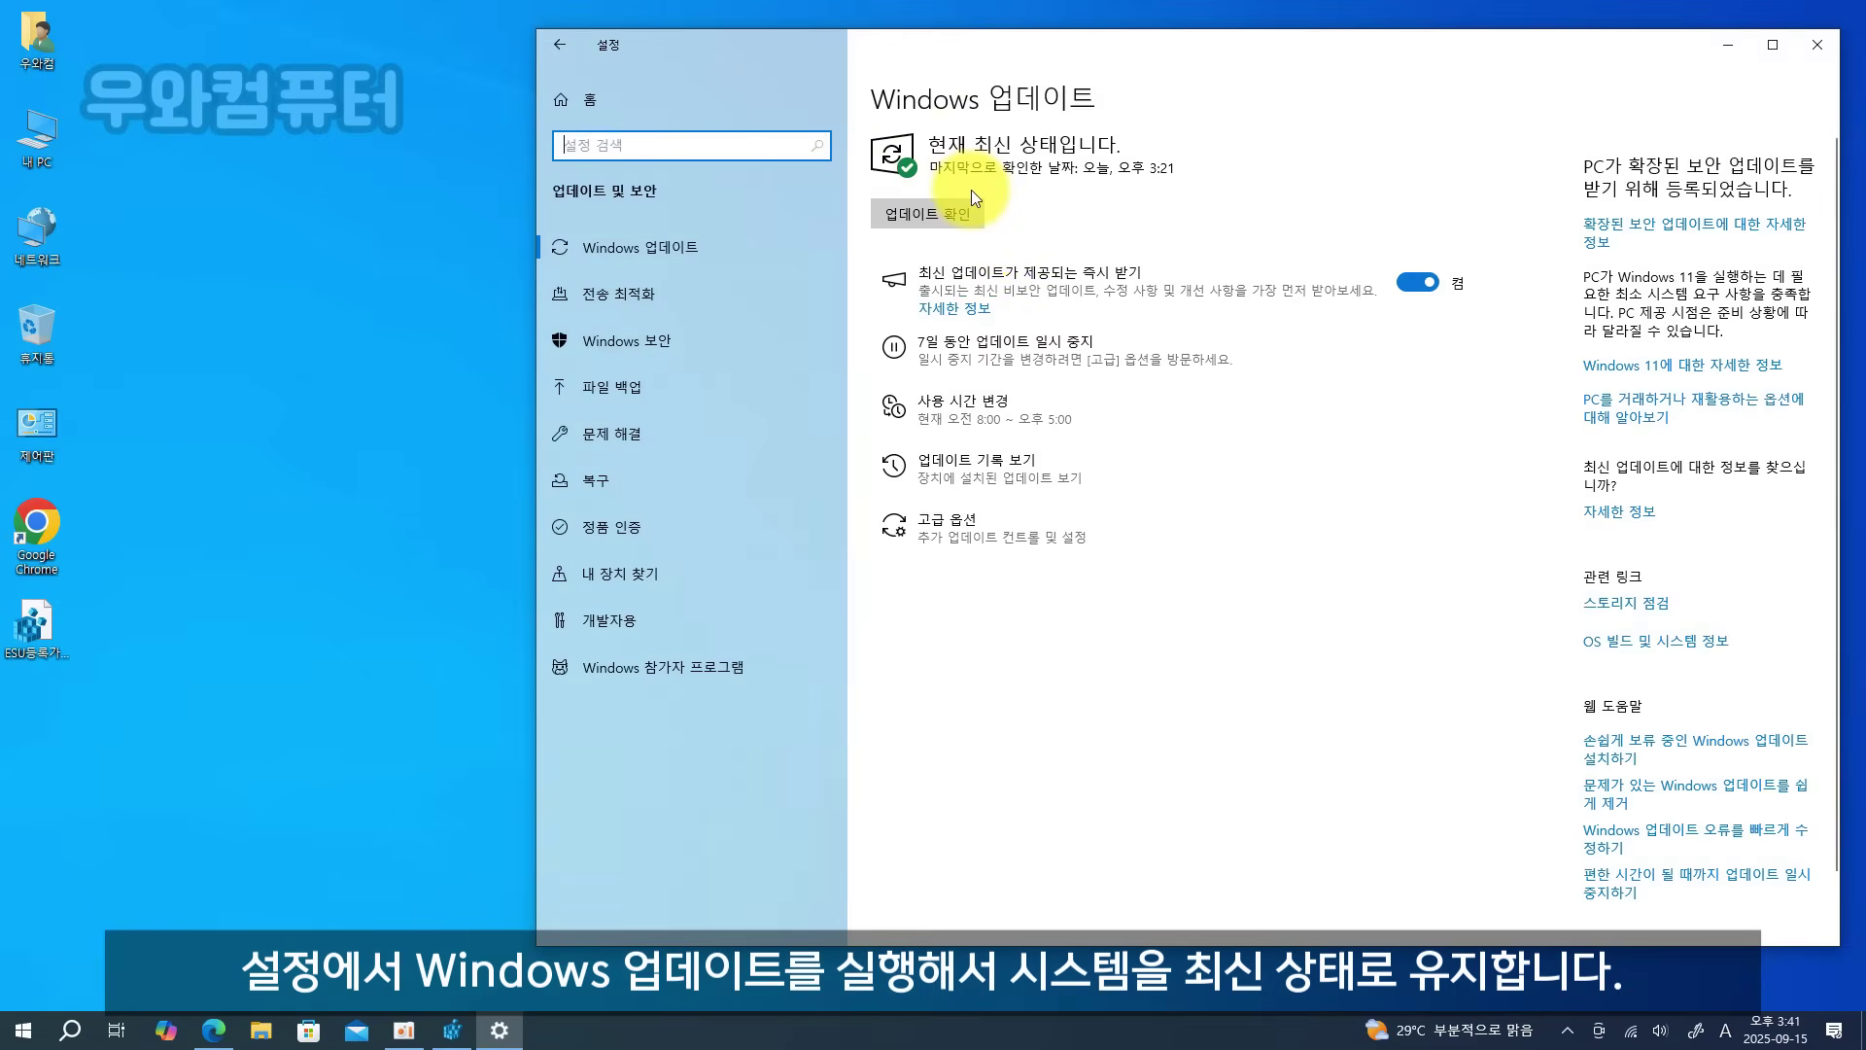
click(948, 212)
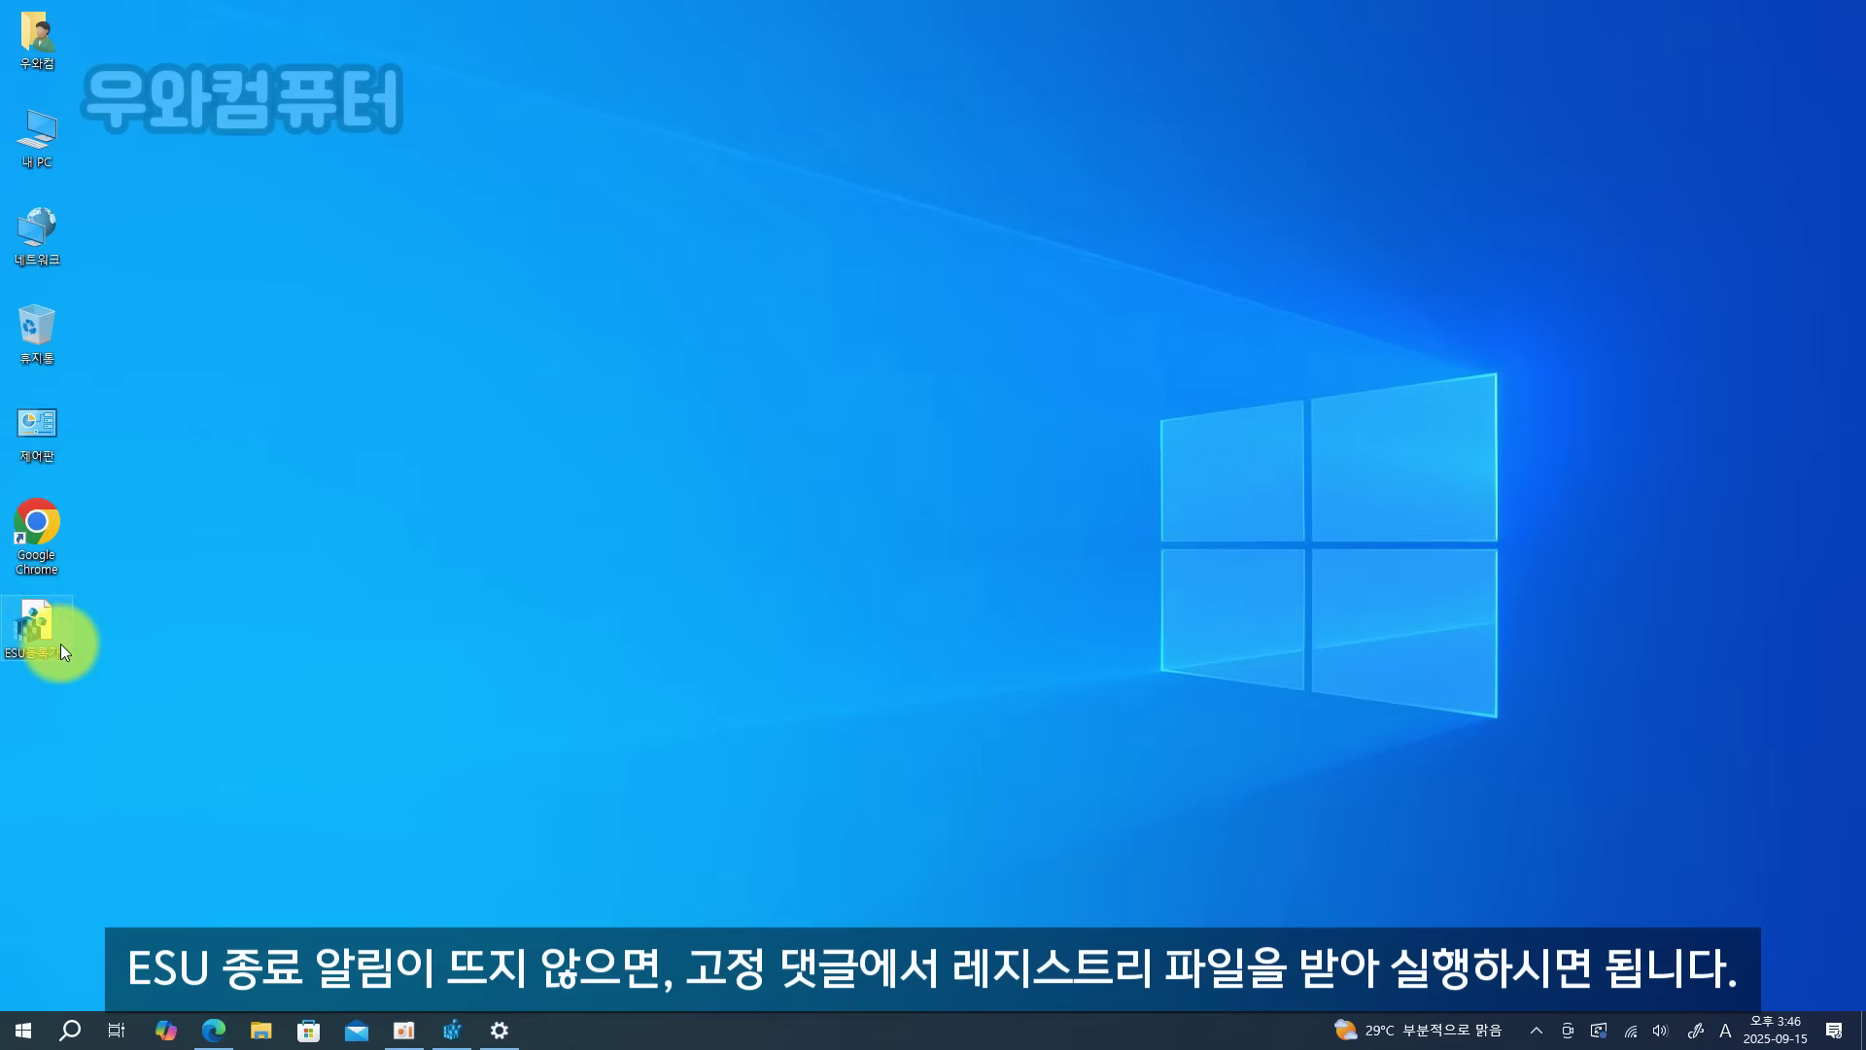
Merge the ESU registry file from the desktop into the registry.
double_click(45, 625)
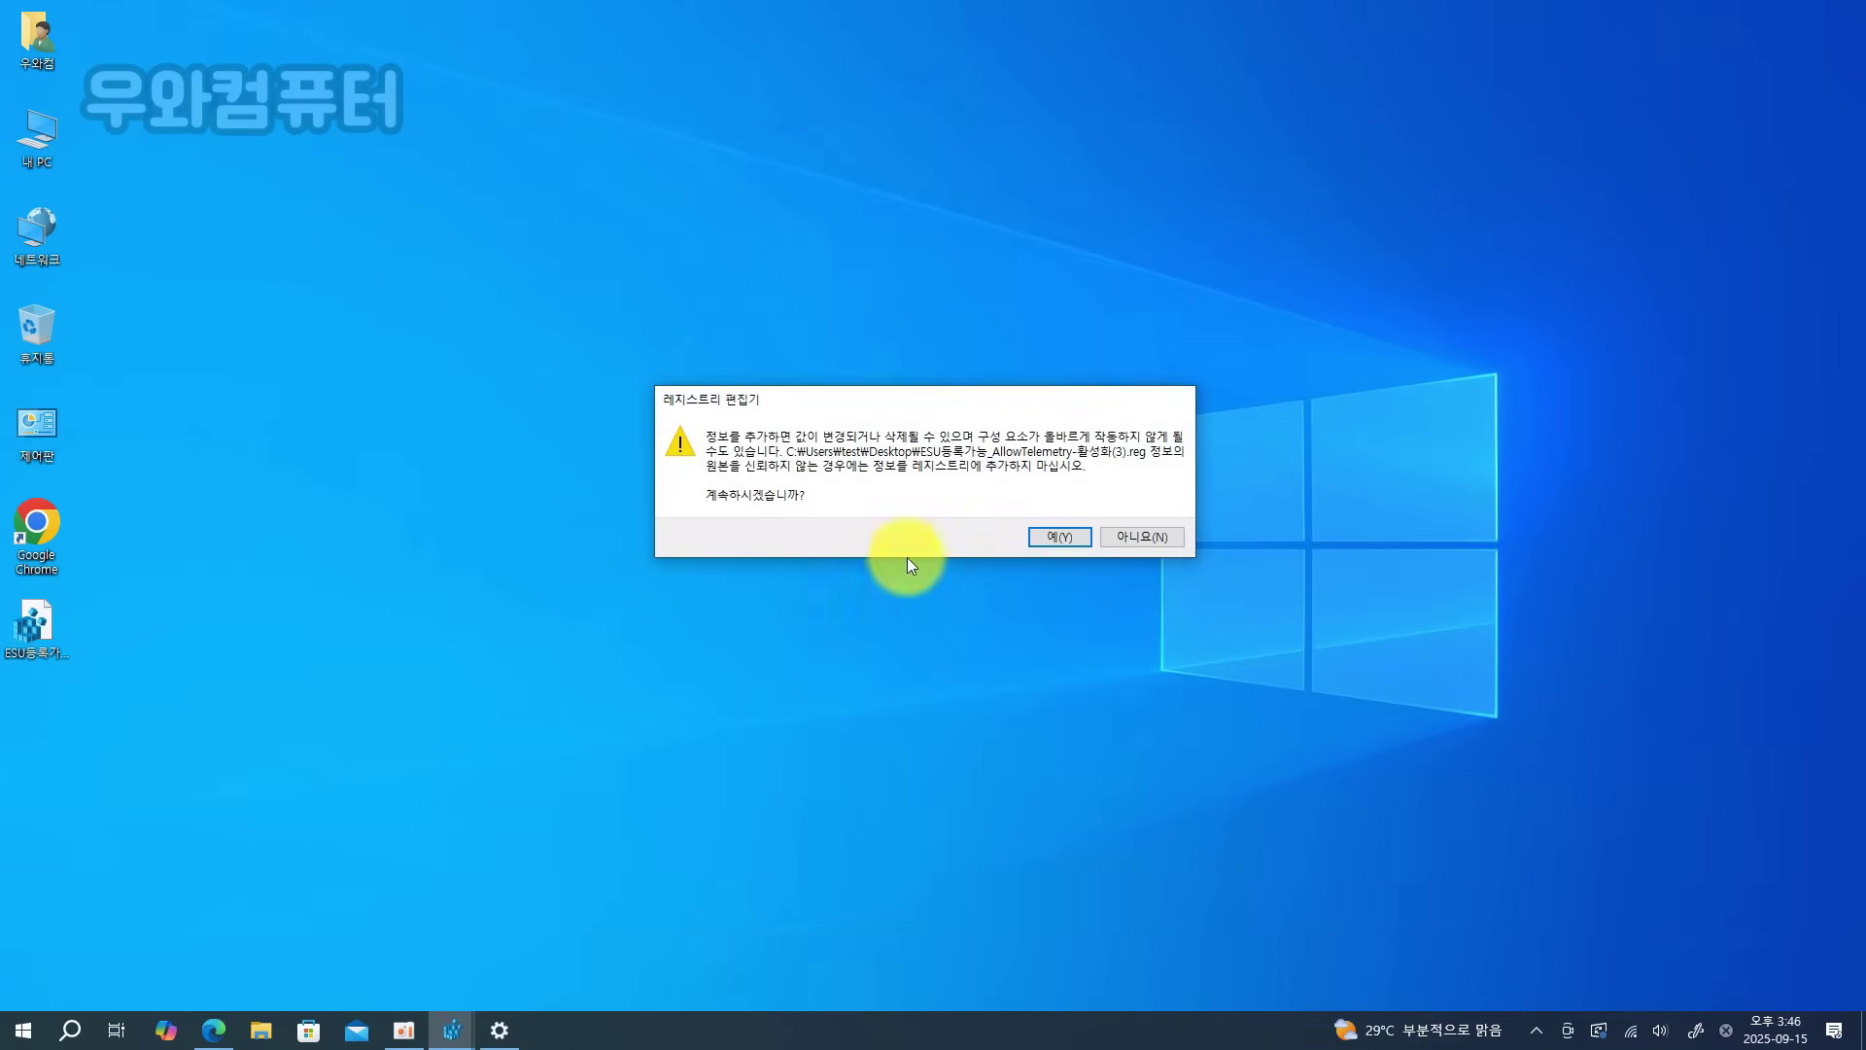
click(1069, 537)
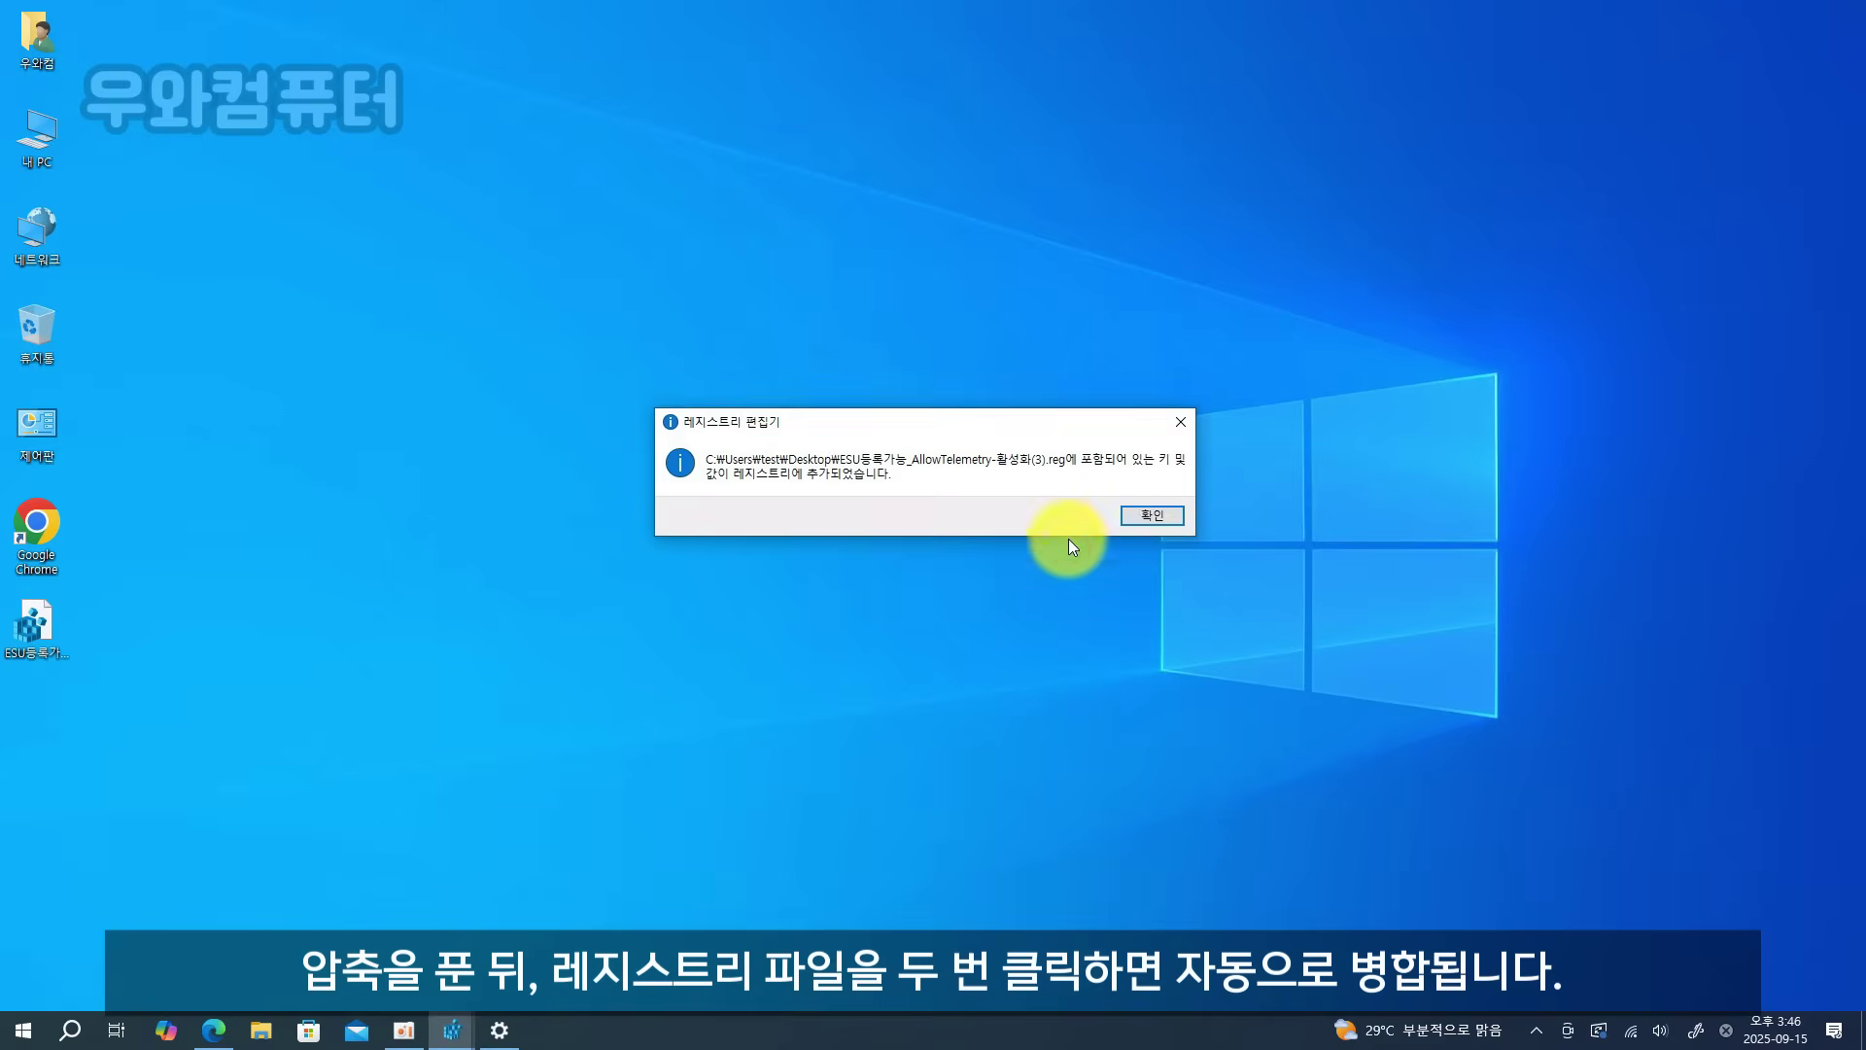
click(1151, 517)
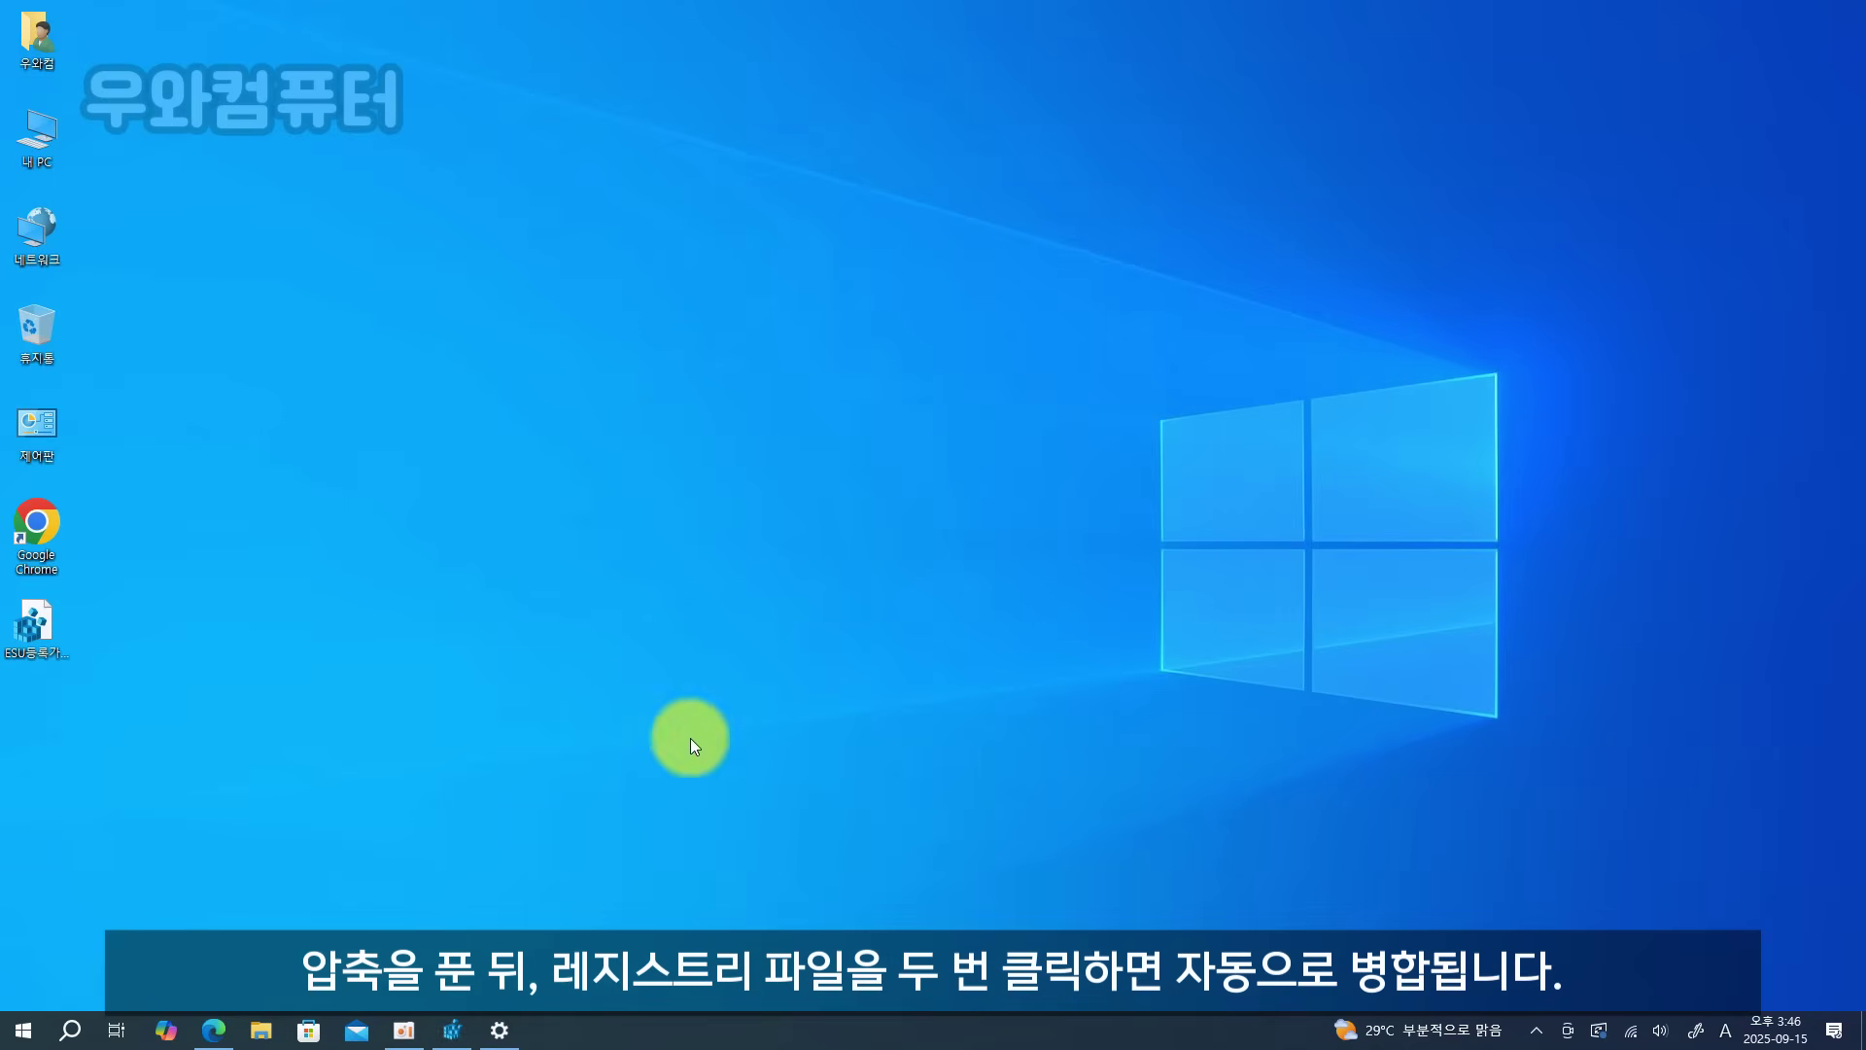
Confirm in Registry Editor that AllowTelemetry under DataCollection holds the value 3.
click(452, 1030)
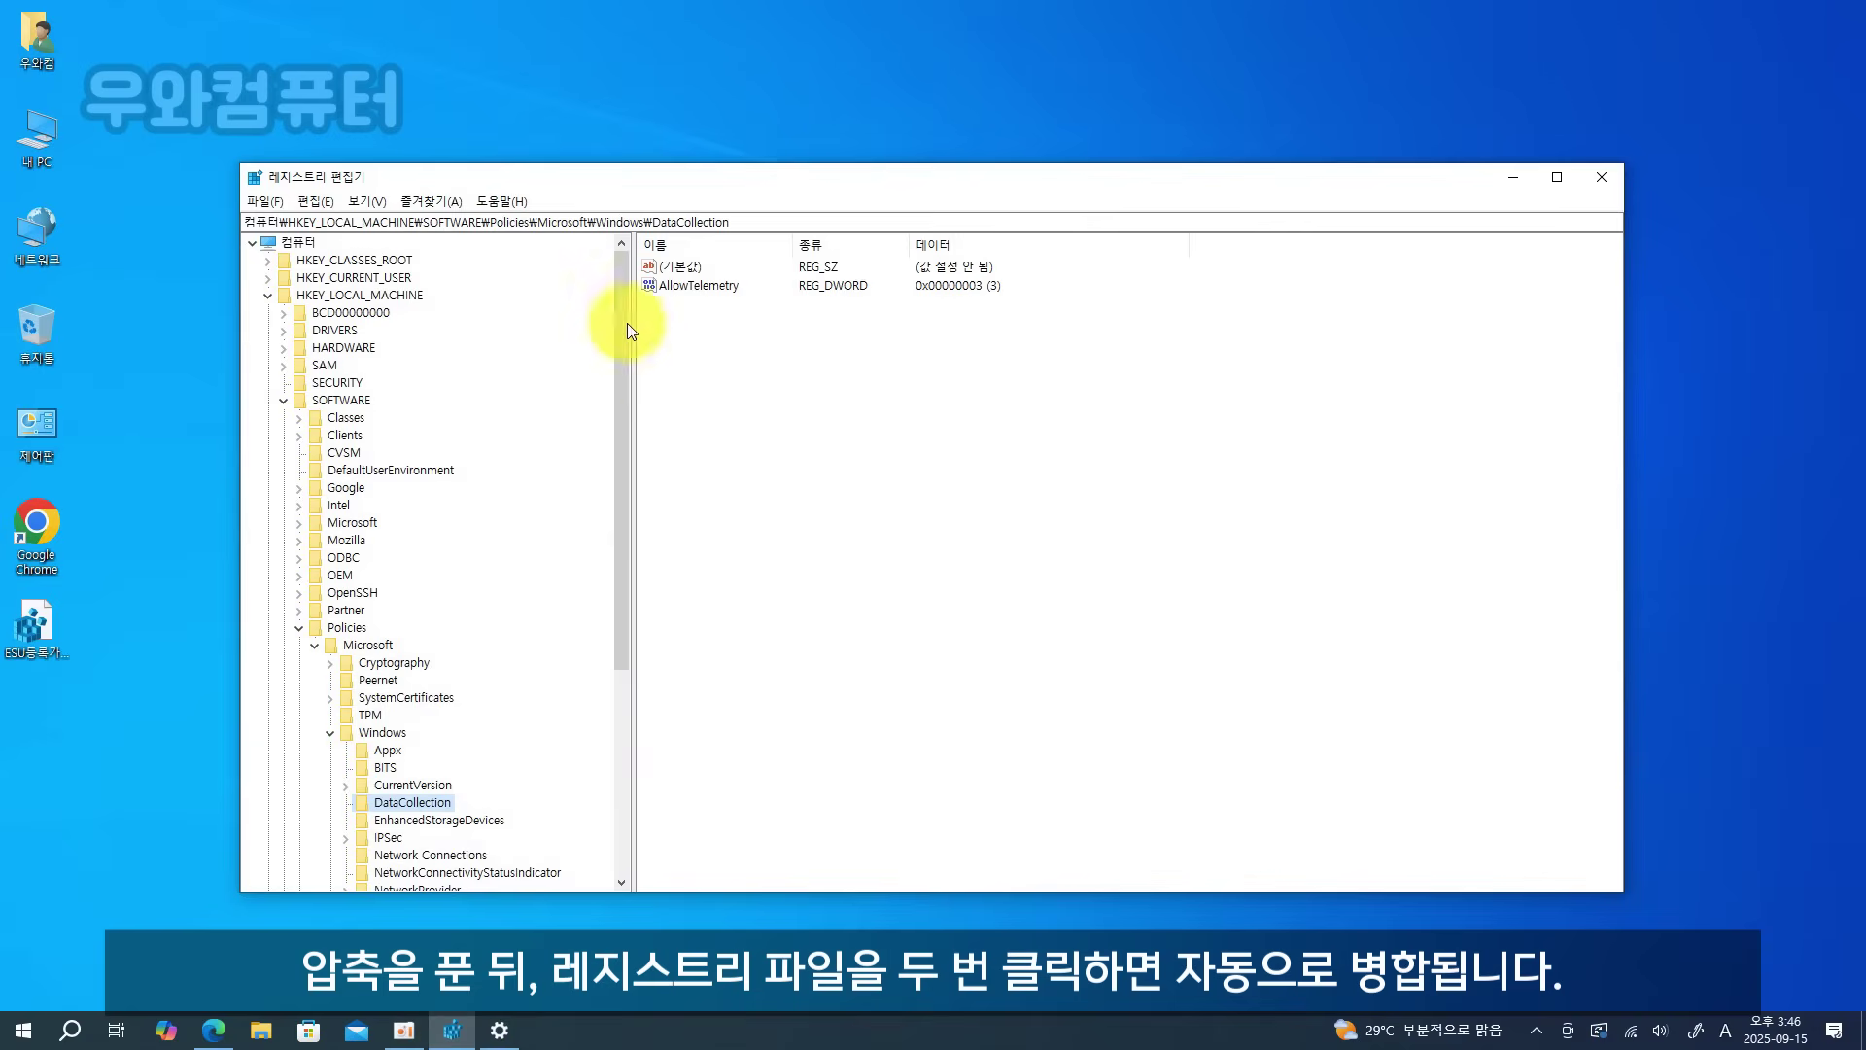
double_click(698, 284)
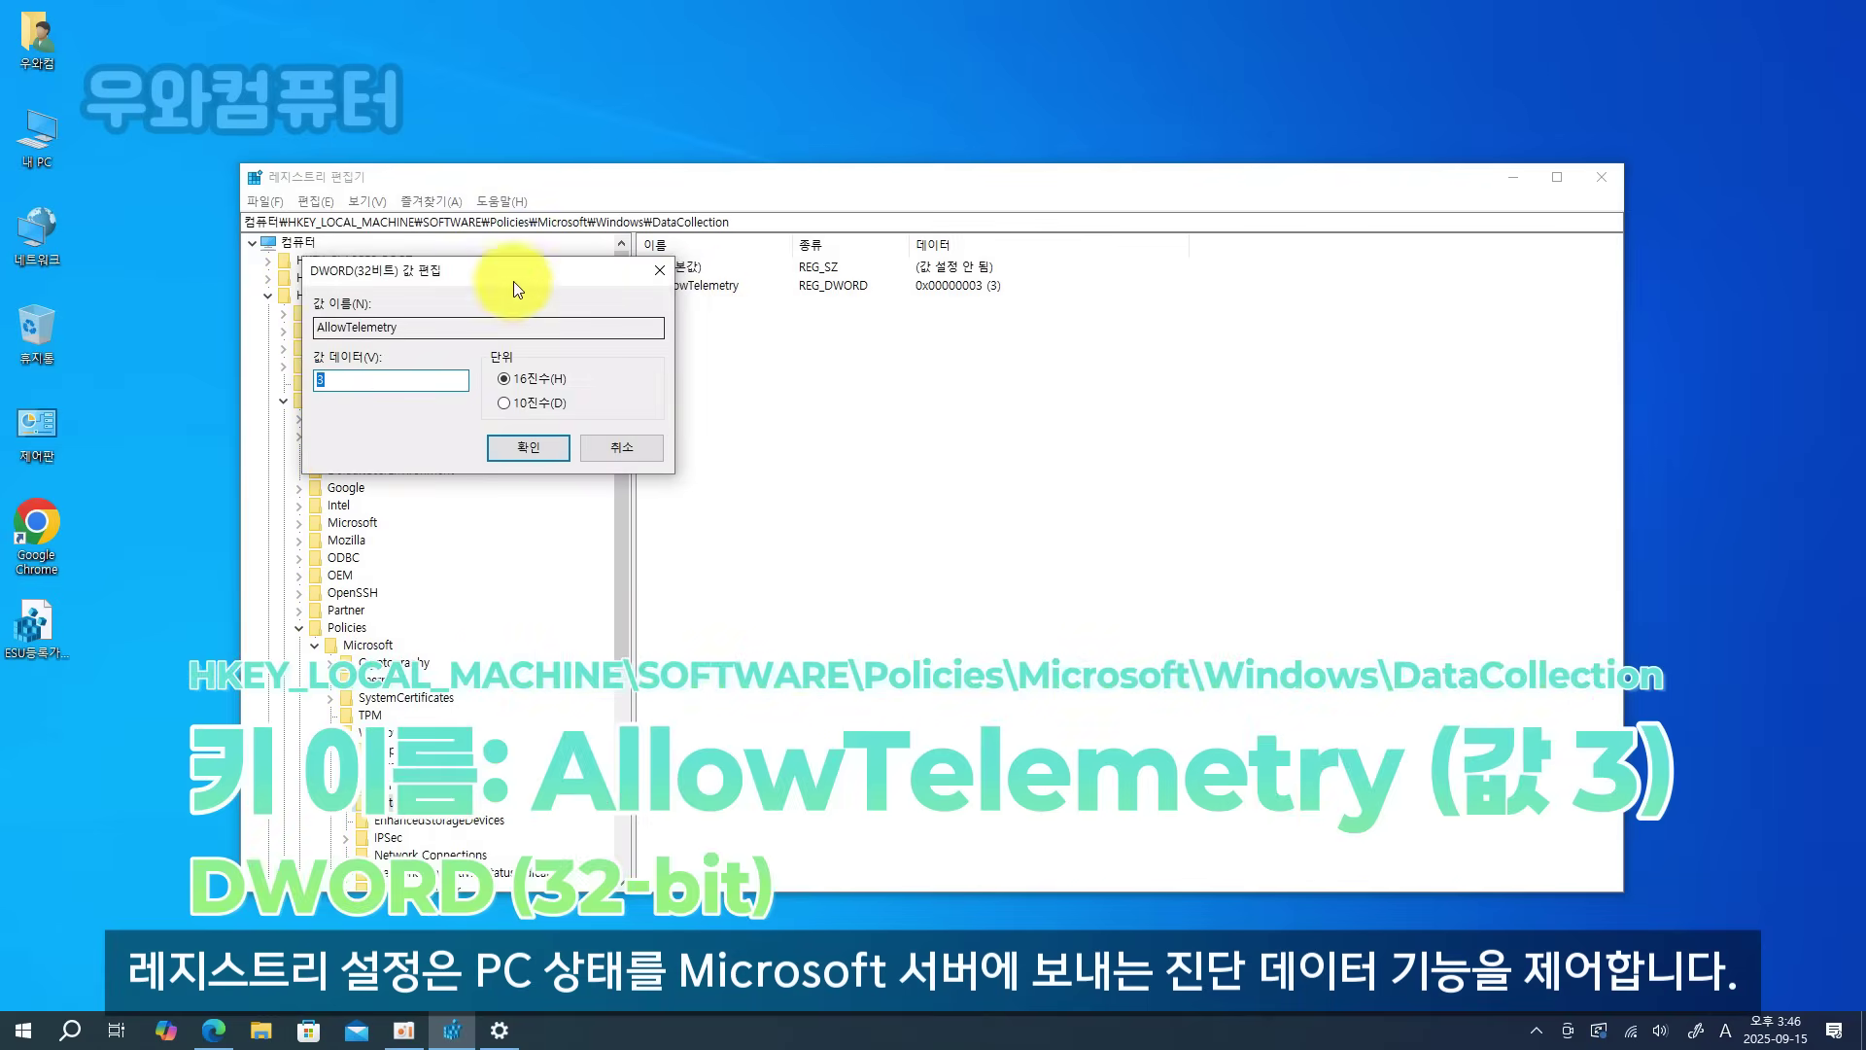
drag(513, 282, 908, 465)
click(821, 568)
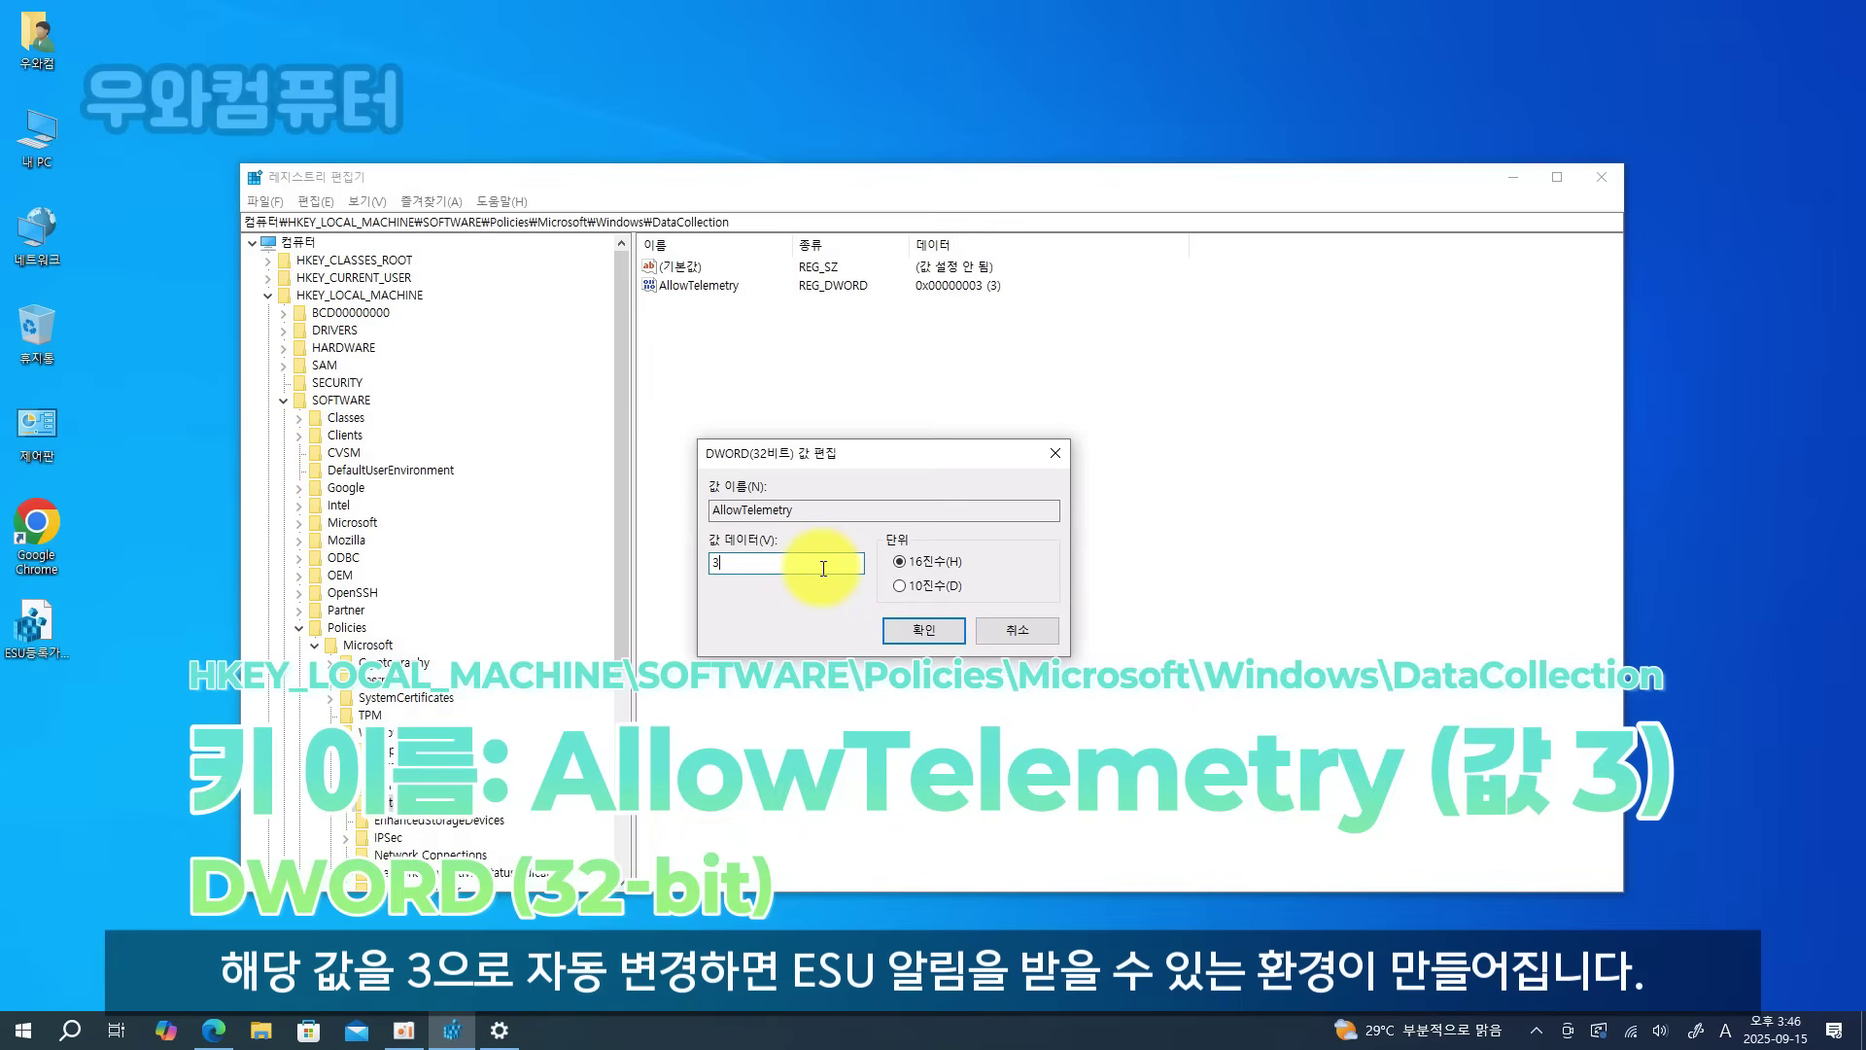
click(894, 632)
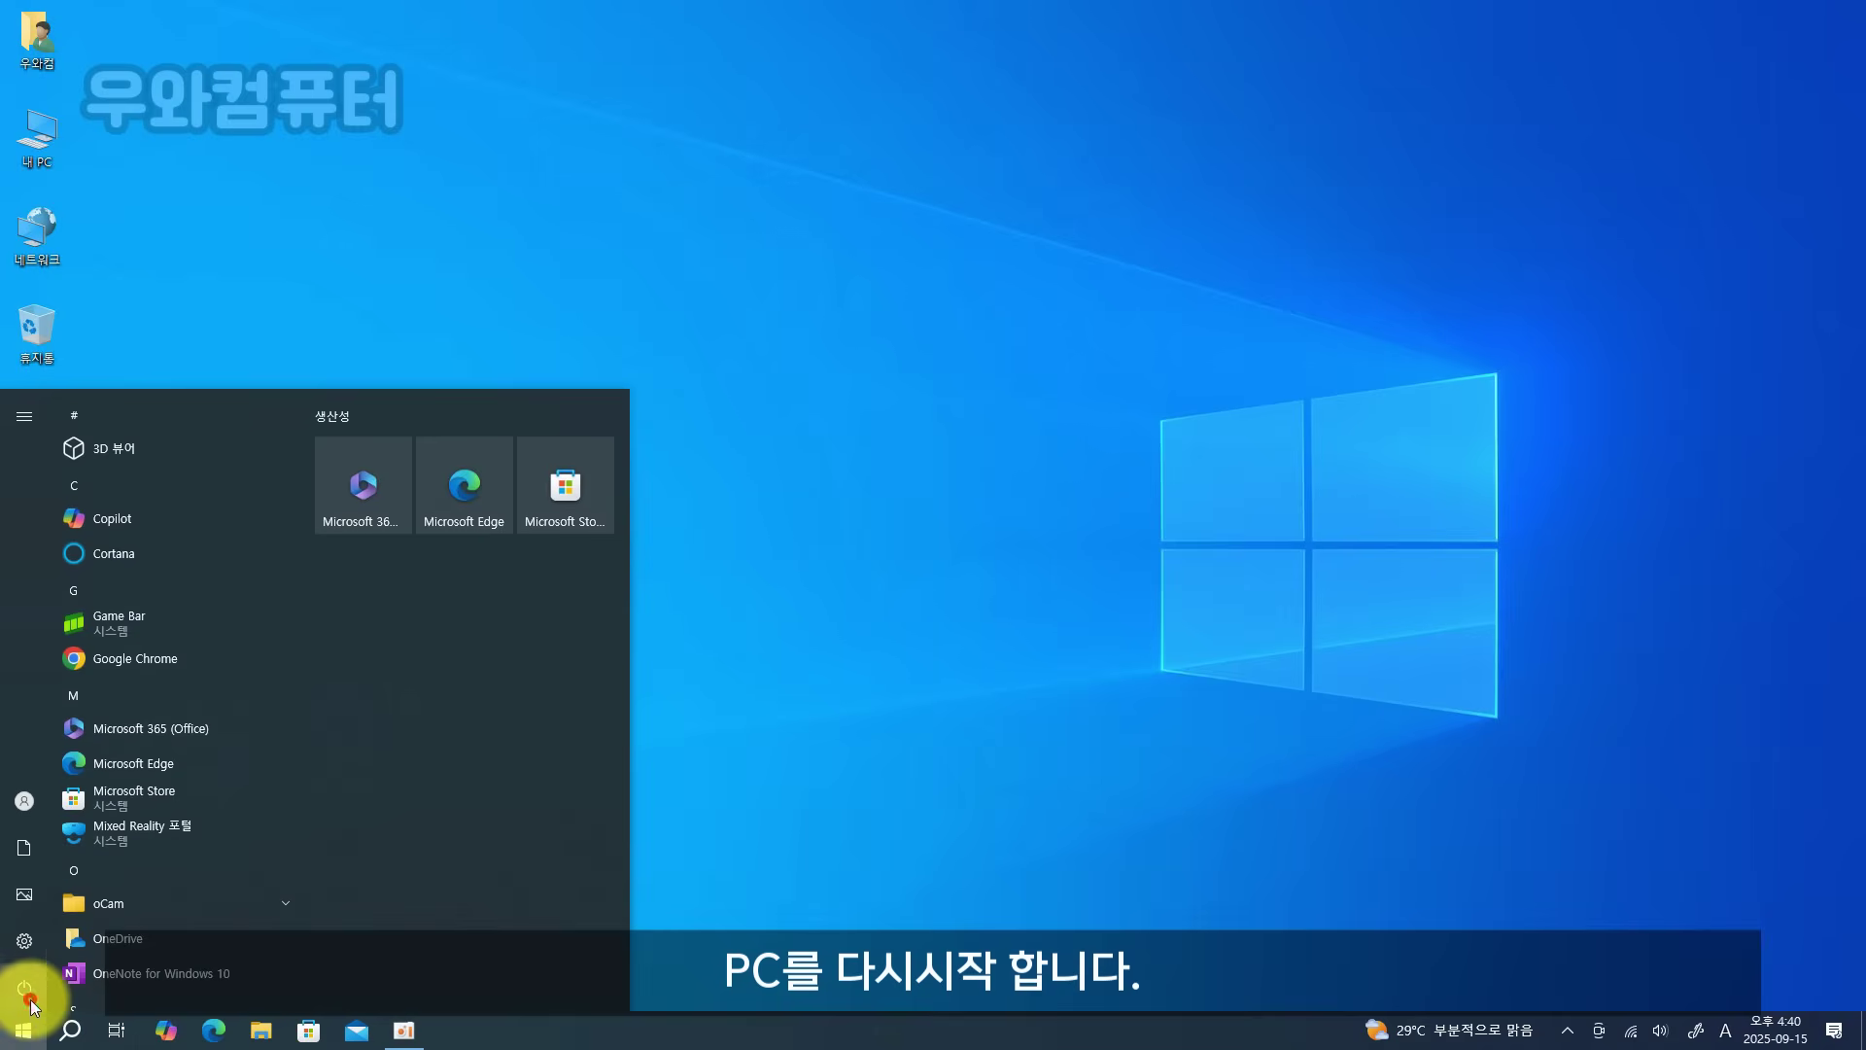
Restart the PC and view Windows Update's October 2025 end-of-support notice.
click(24, 987)
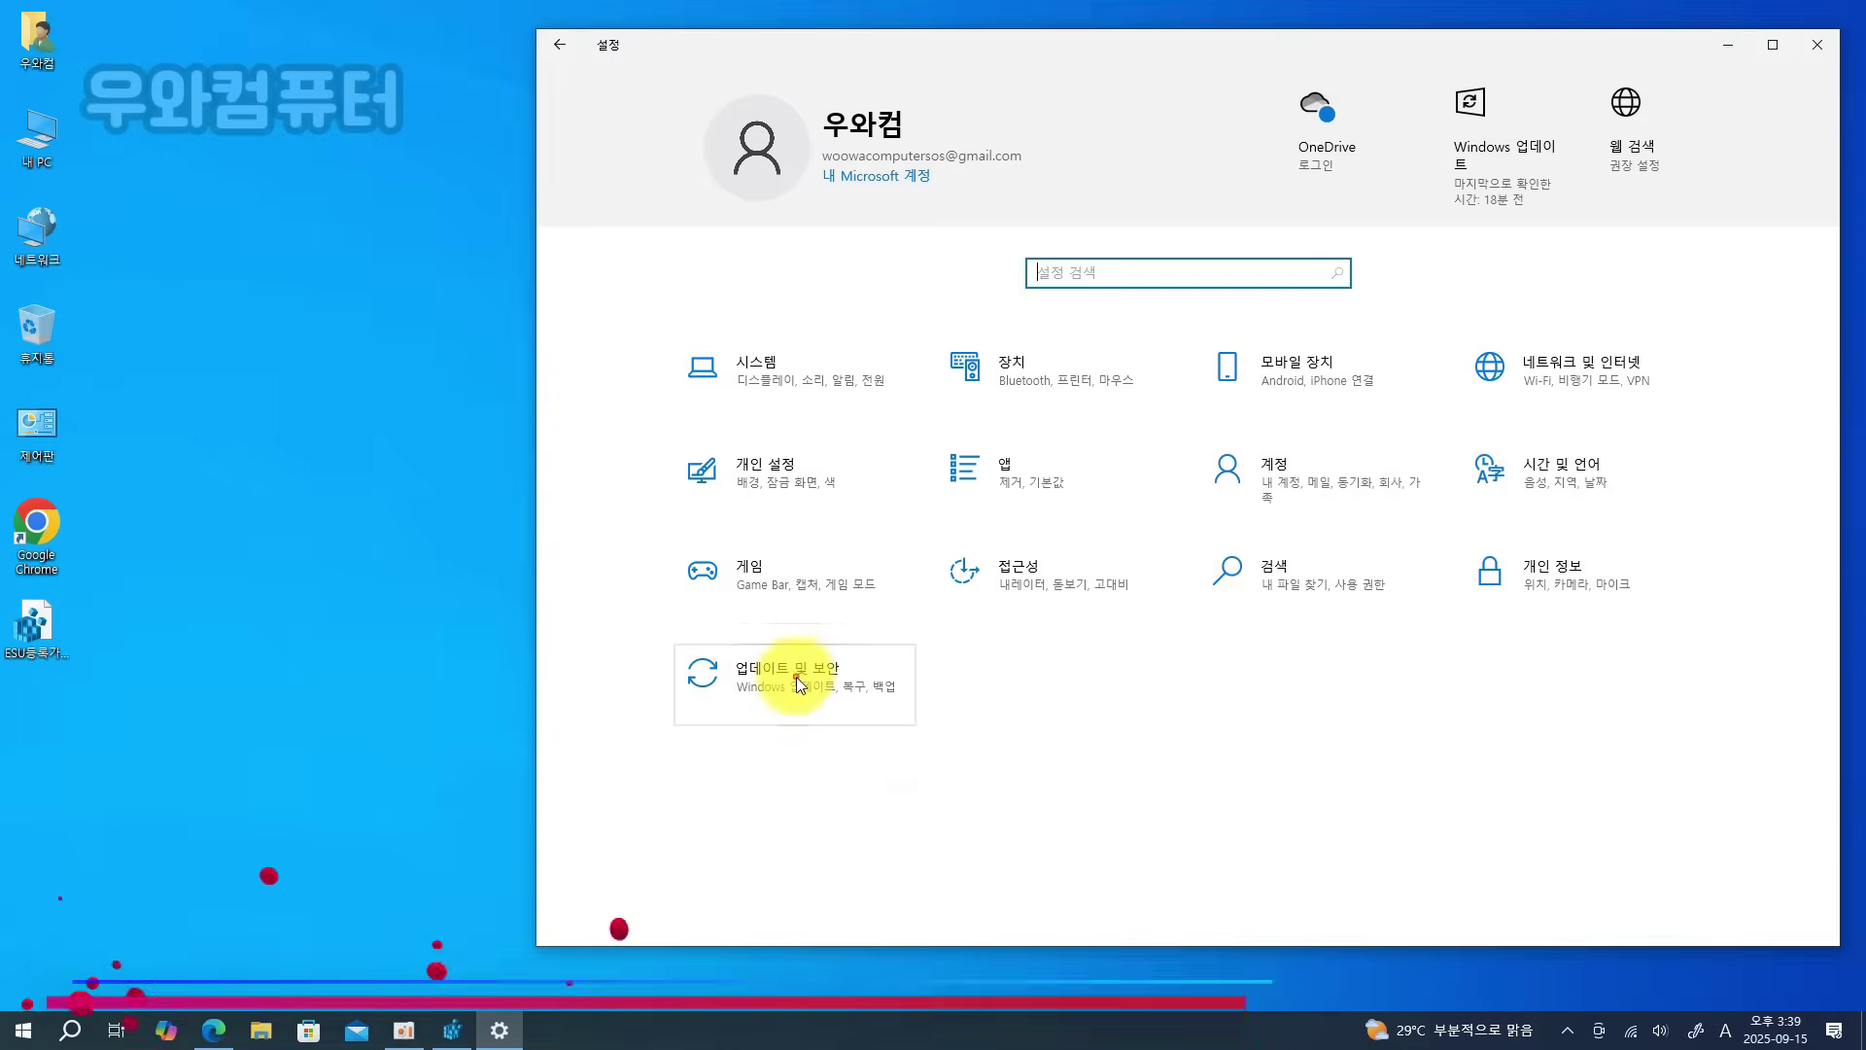
click(796, 676)
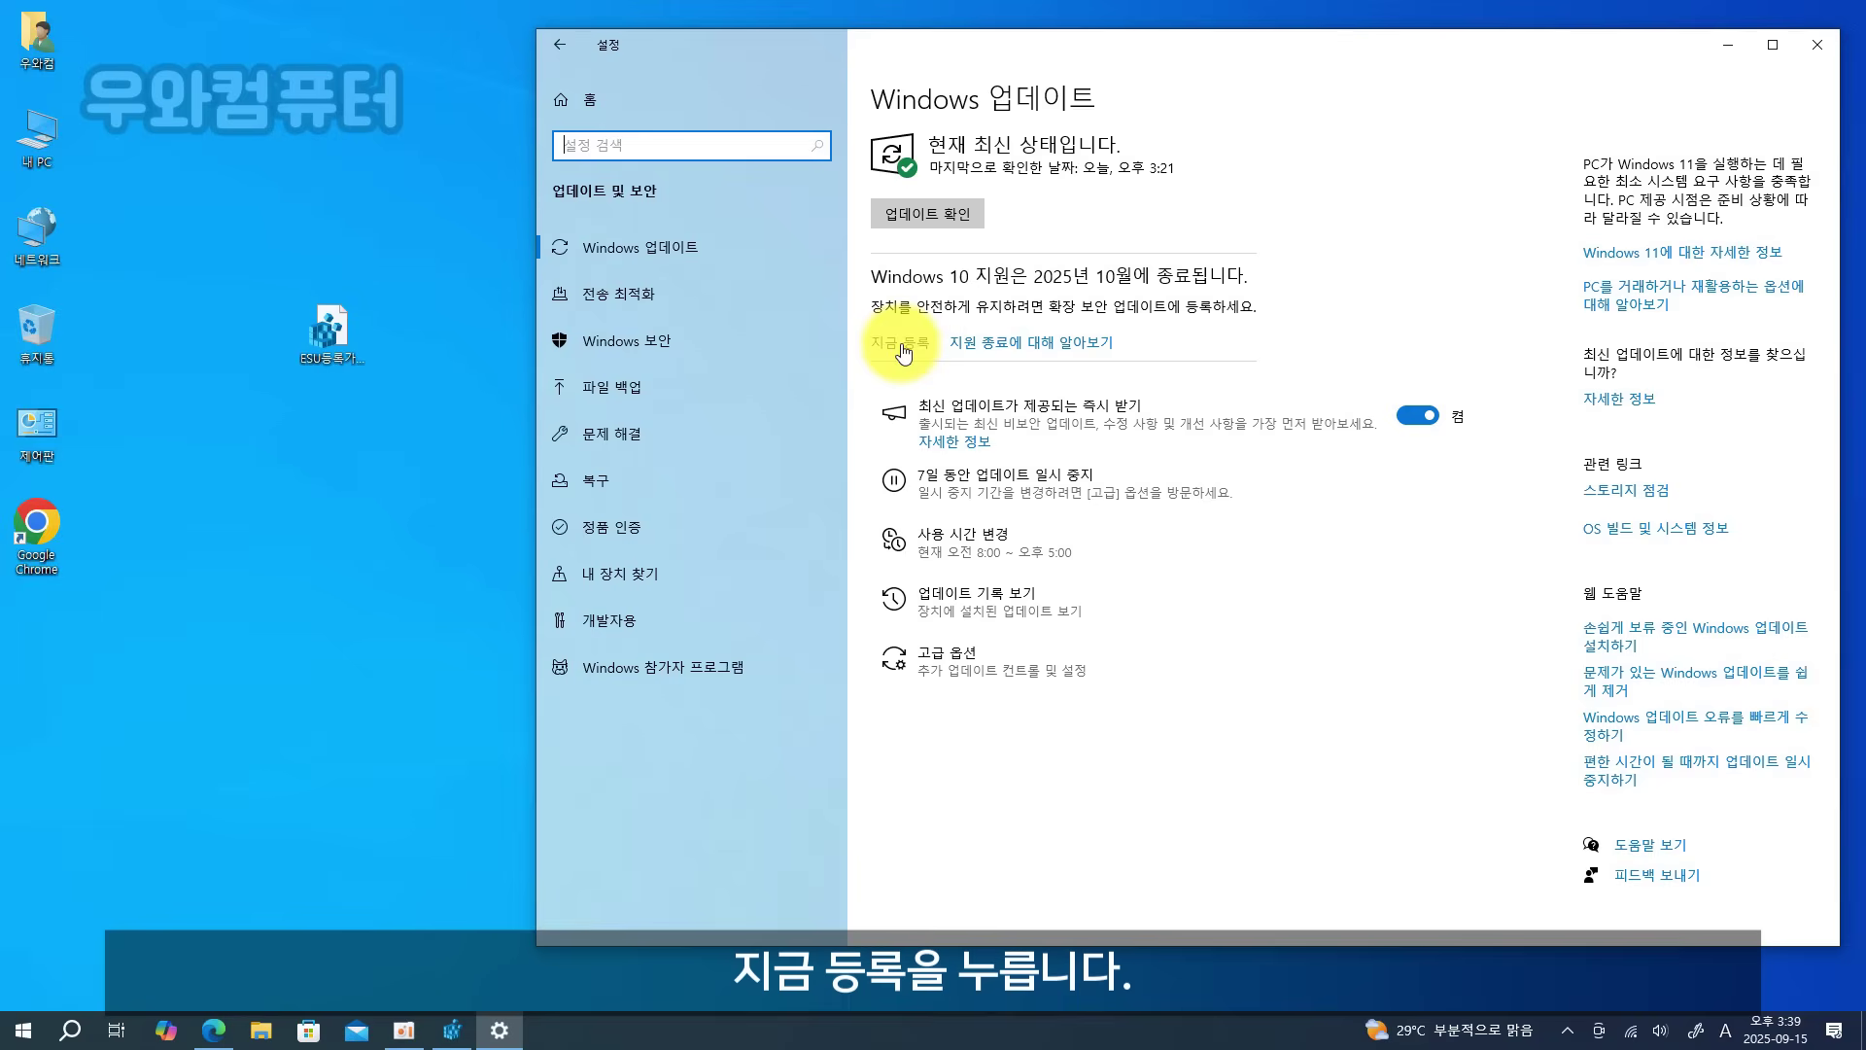
Start ESU enrolment from the notice and reach the free offer valid until October 13, 2026.
click(903, 352)
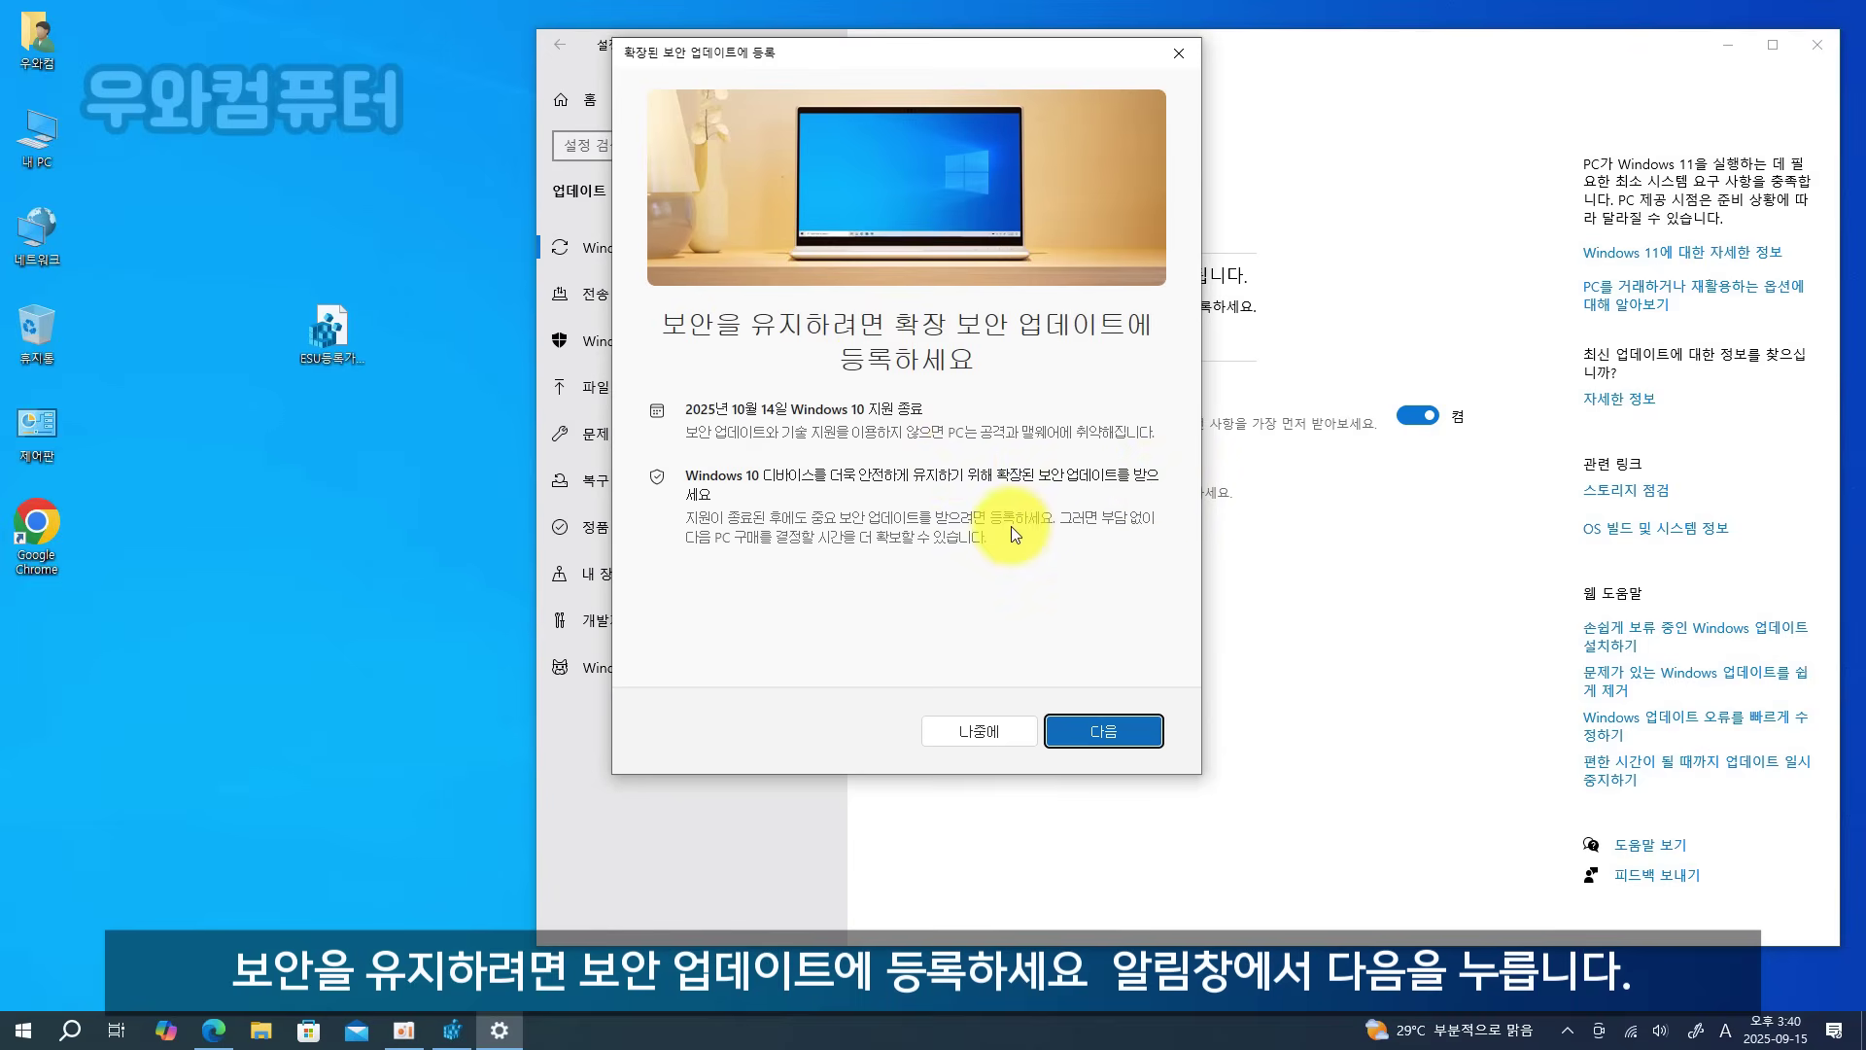
click(1108, 736)
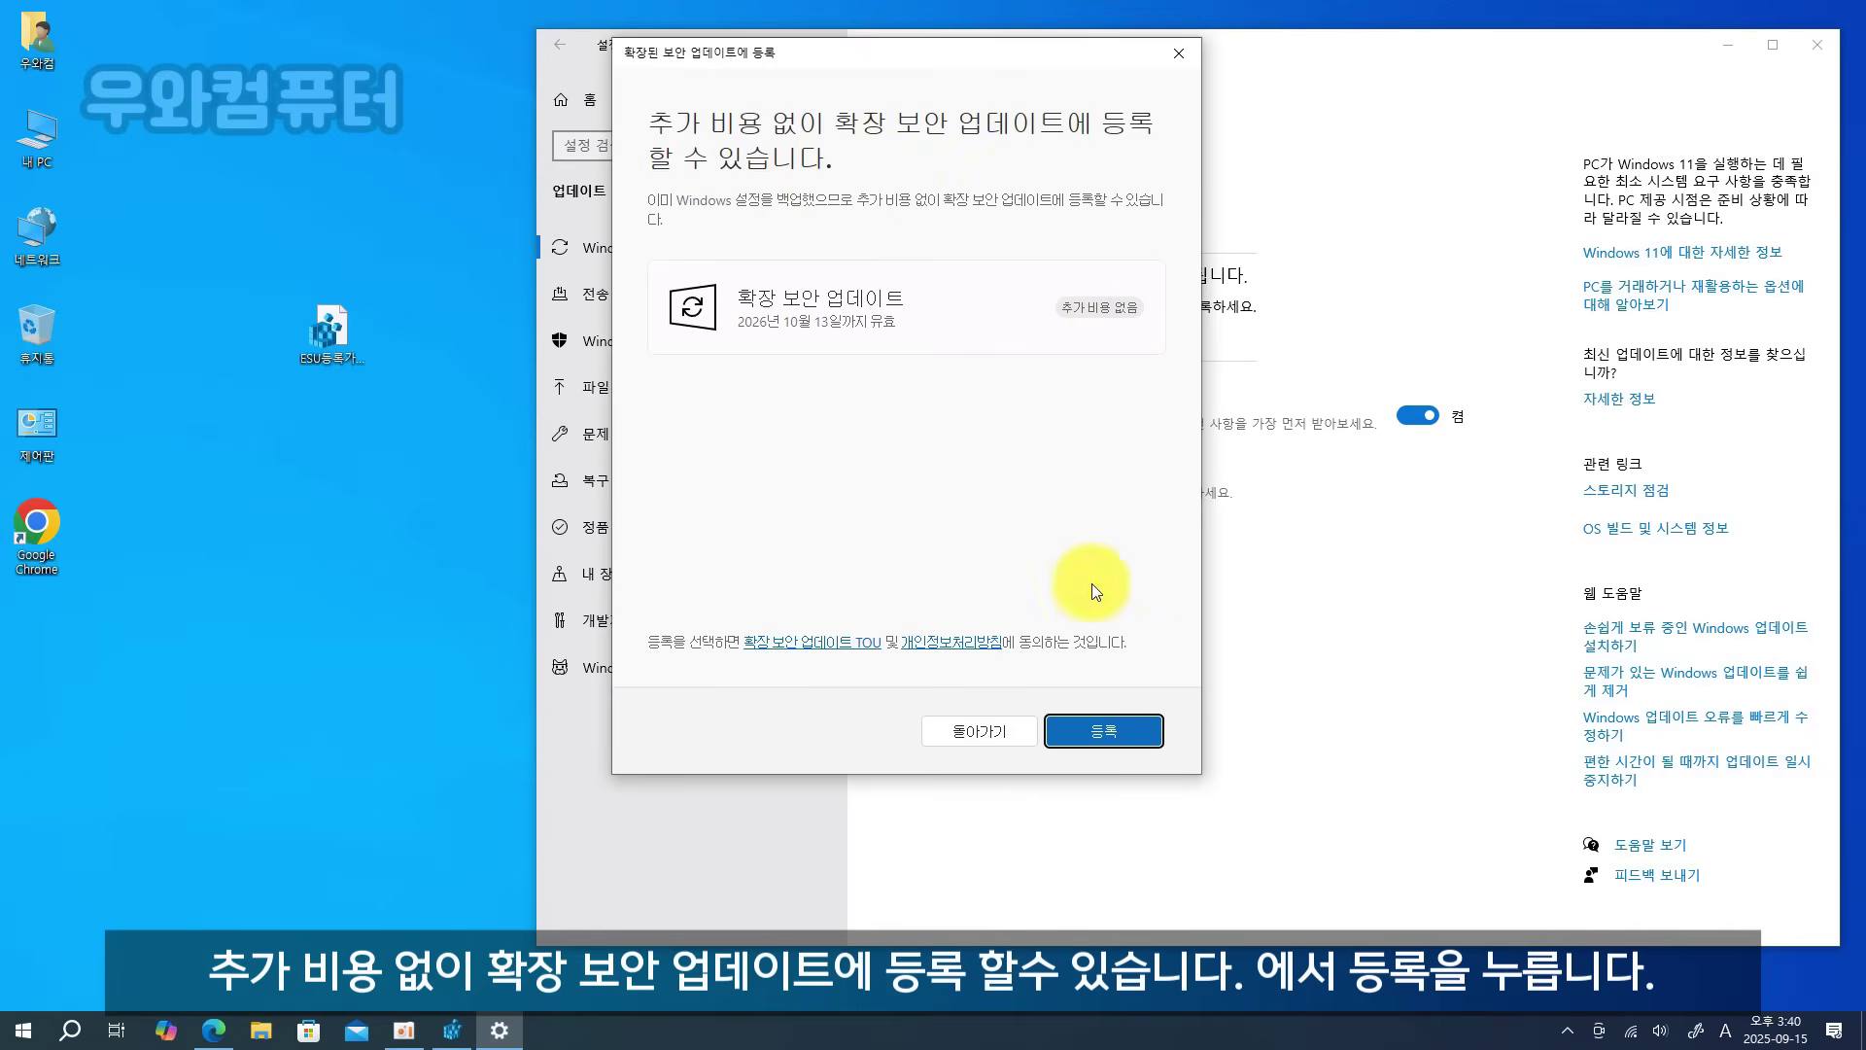
Enrol the PC in free Extended Security Updates until October 13, 2026 and finish.
click(1114, 739)
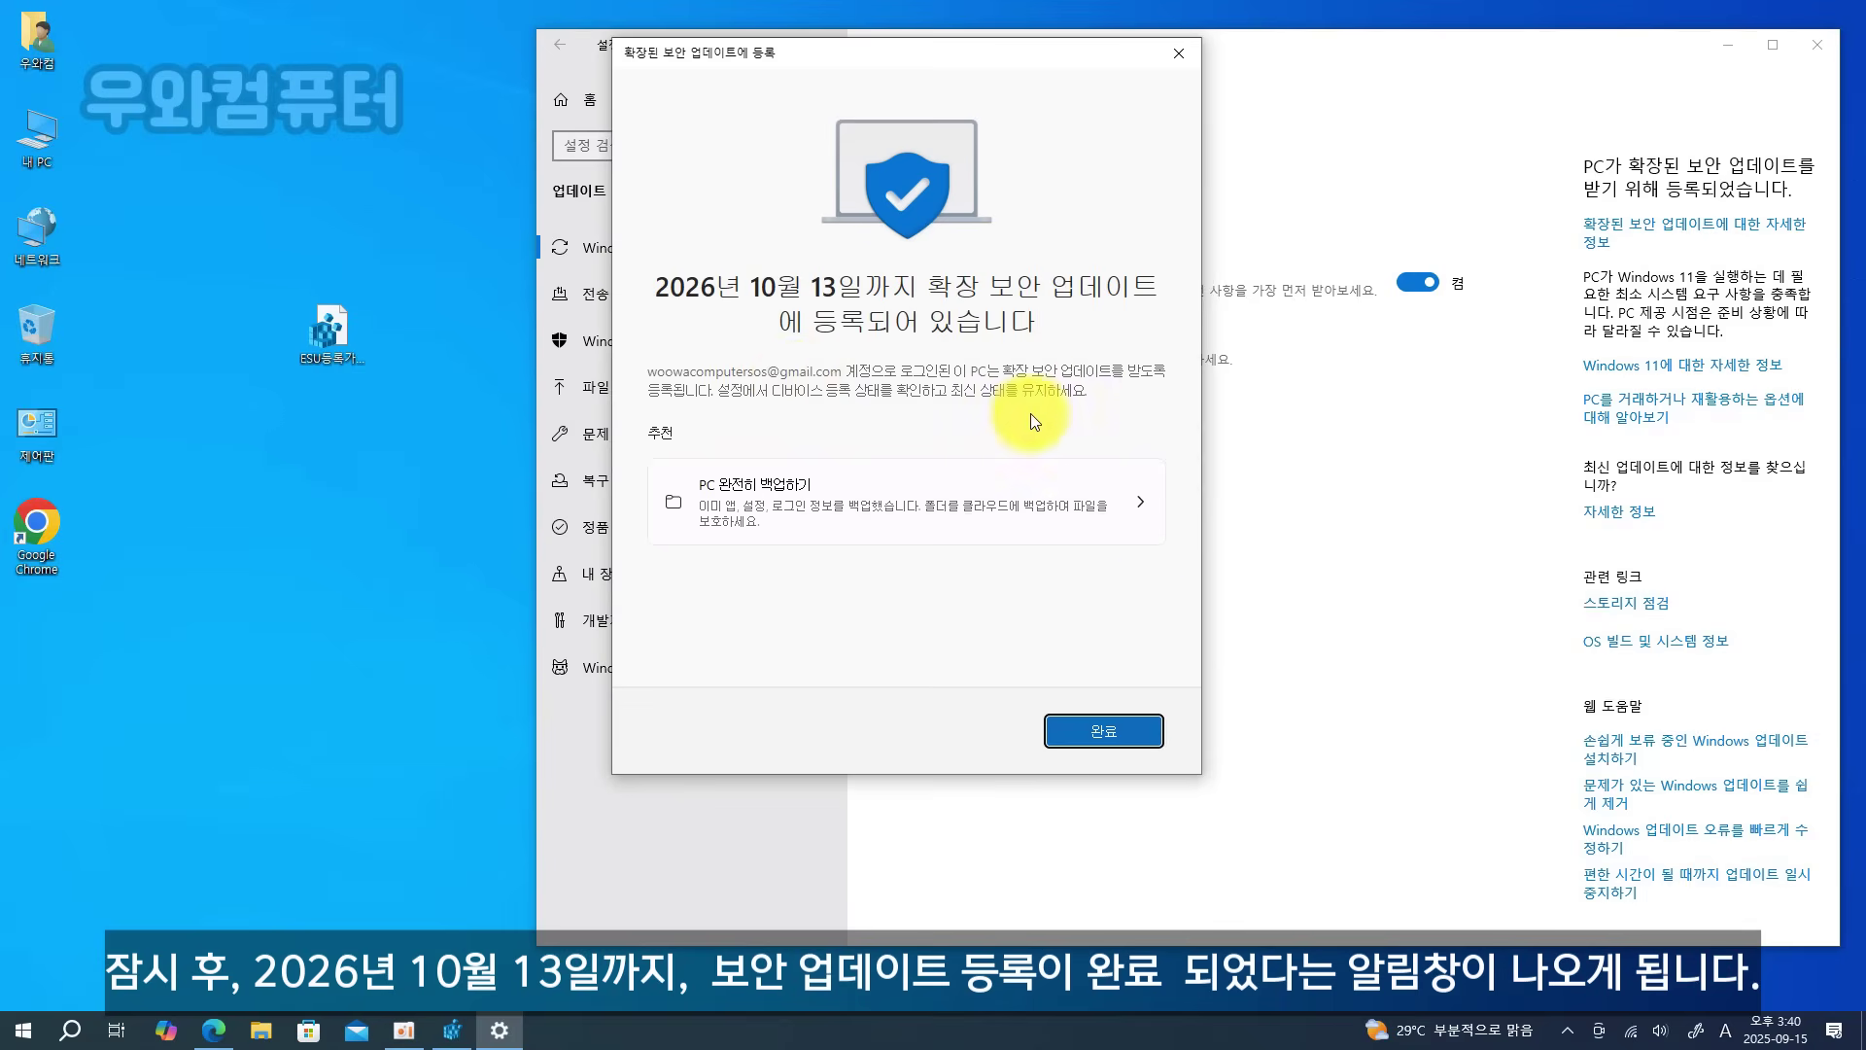
click(1103, 731)
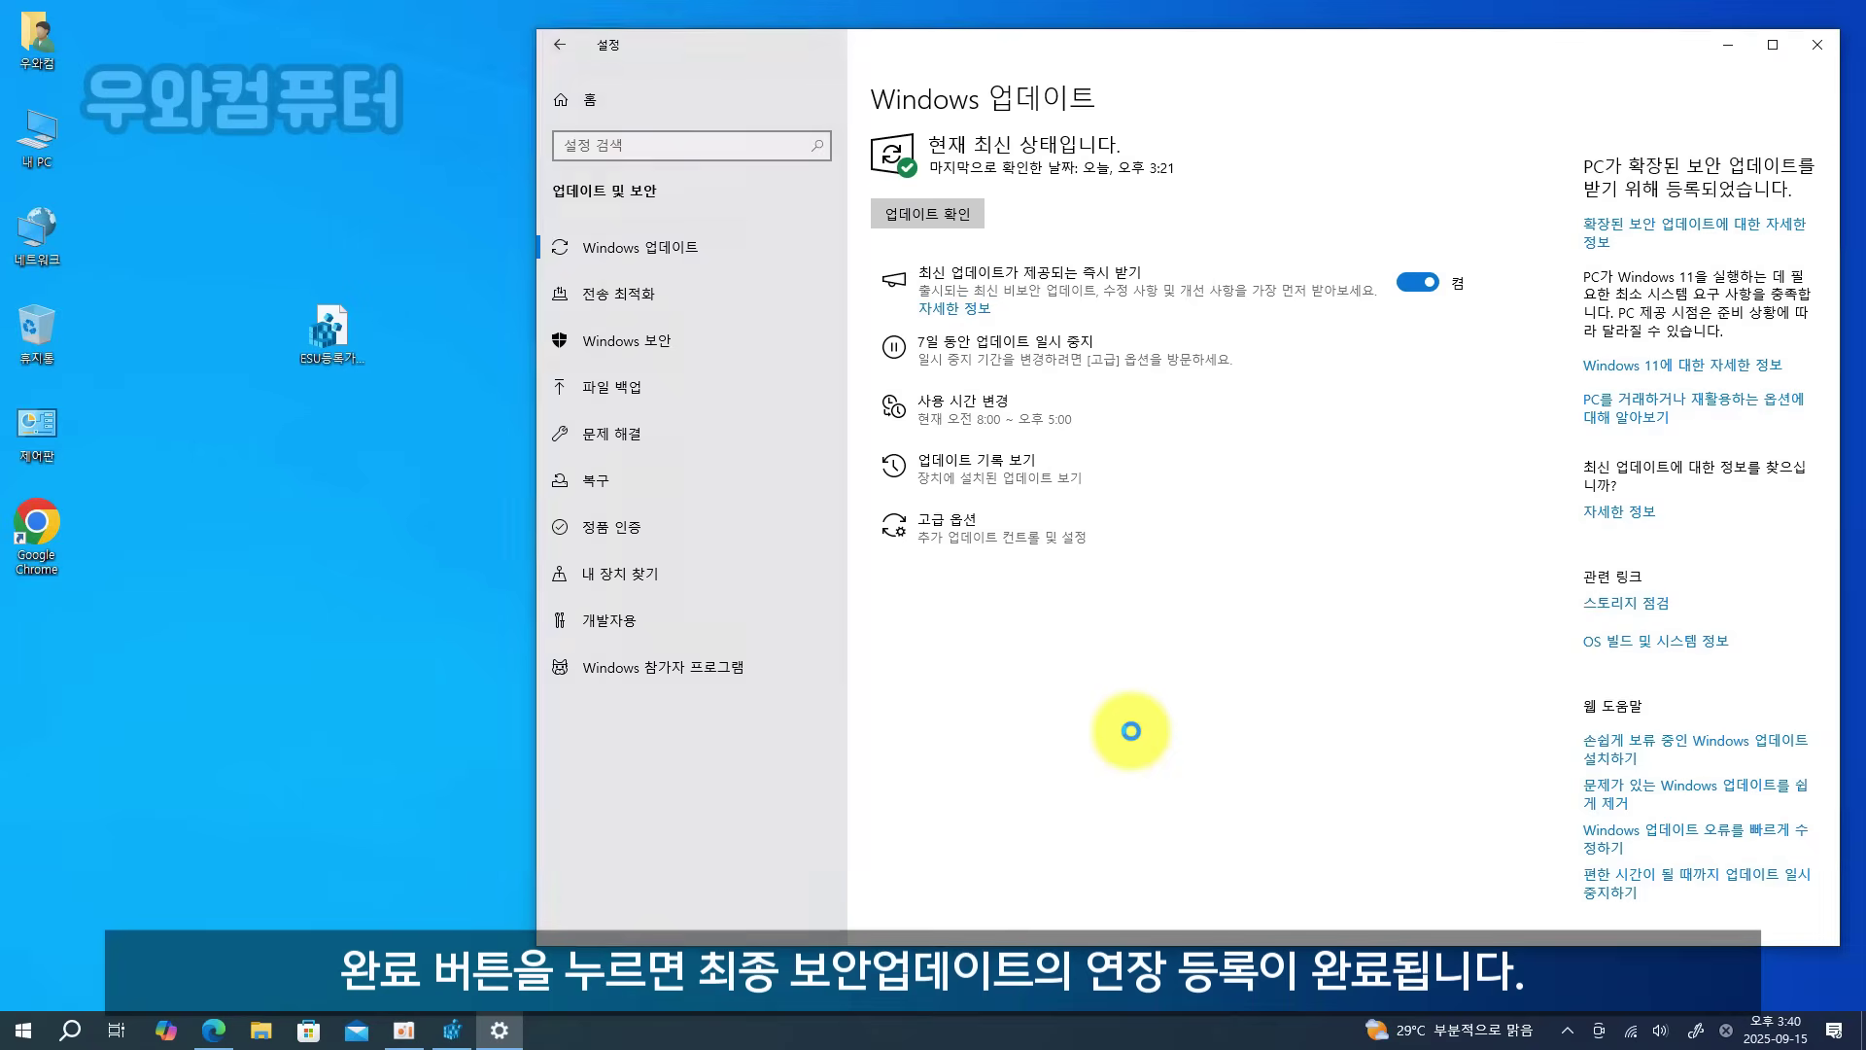